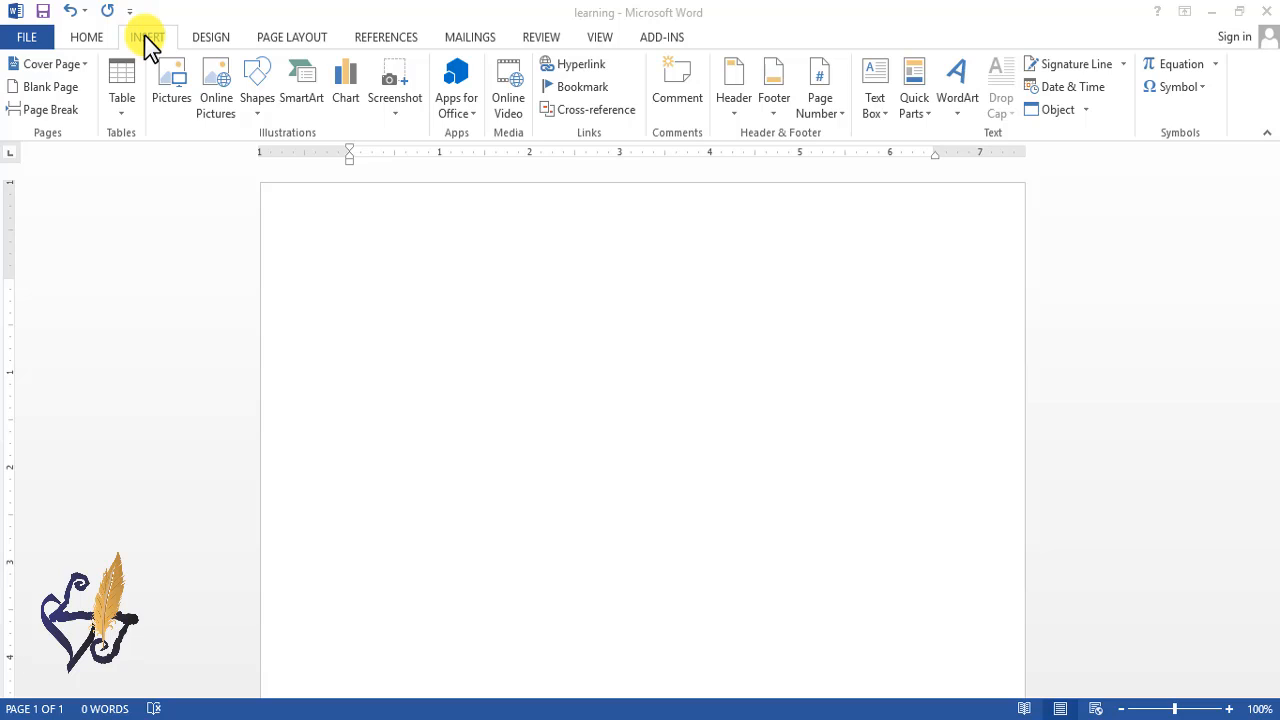
# Insert the built-in Filigree cover page into the blank document.
pyautogui.click(80, 70)
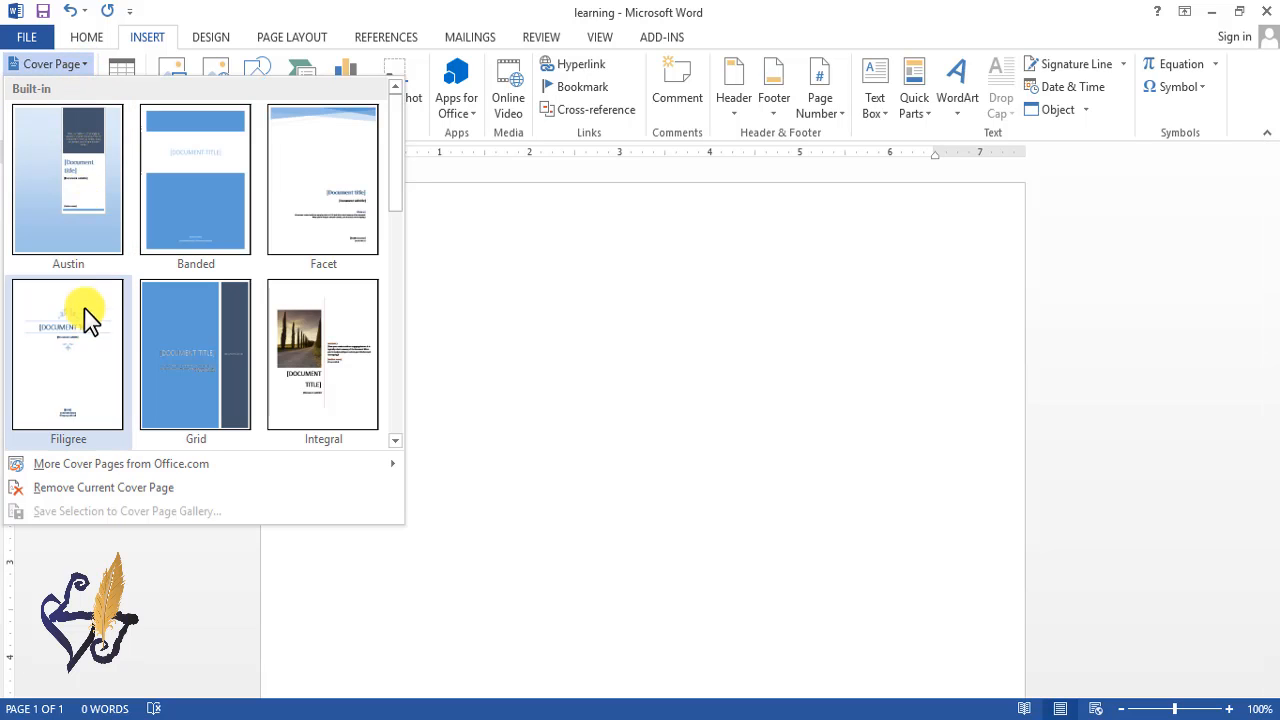
pyautogui.moveTo(389, 200); pyautogui.dragTo(398, 297)
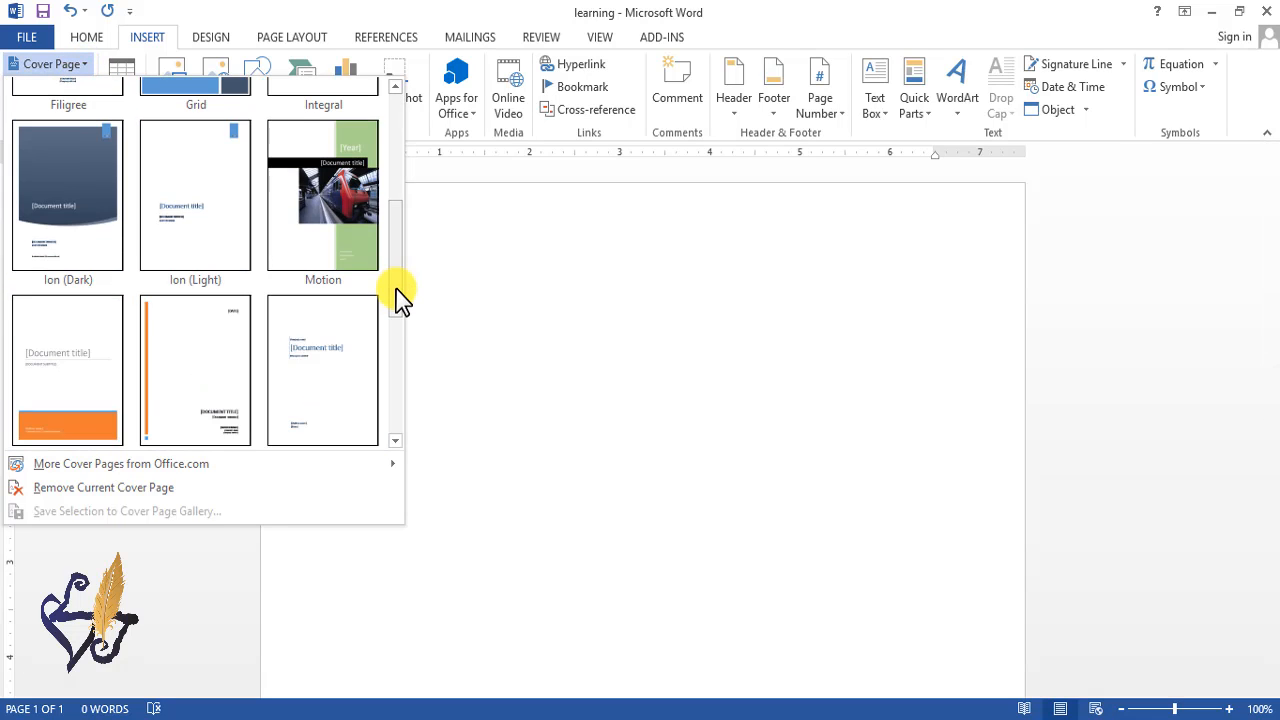
pyautogui.scroll(-2, 230, 400)
pyautogui.scroll(5, 214, 357)
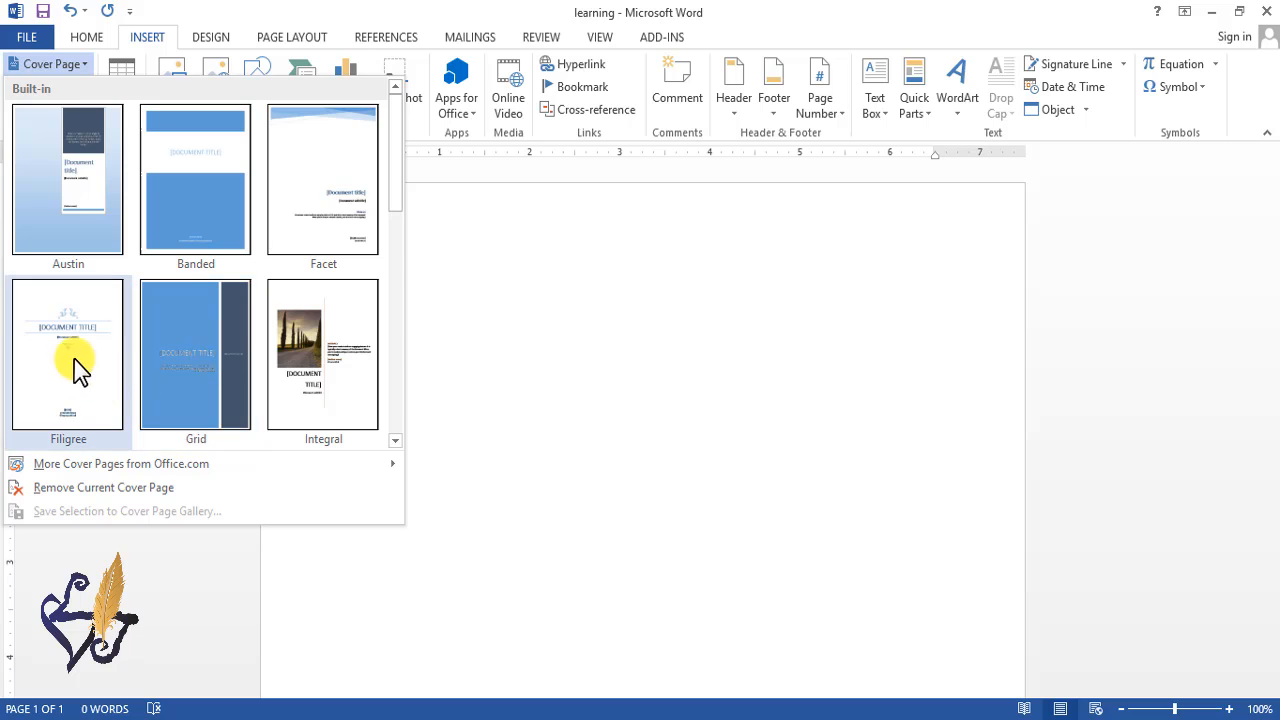
pyautogui.scroll(-5, 200, 351)
pyautogui.scroll(3, 205, 373)
pyautogui.scroll(2, 200, 370)
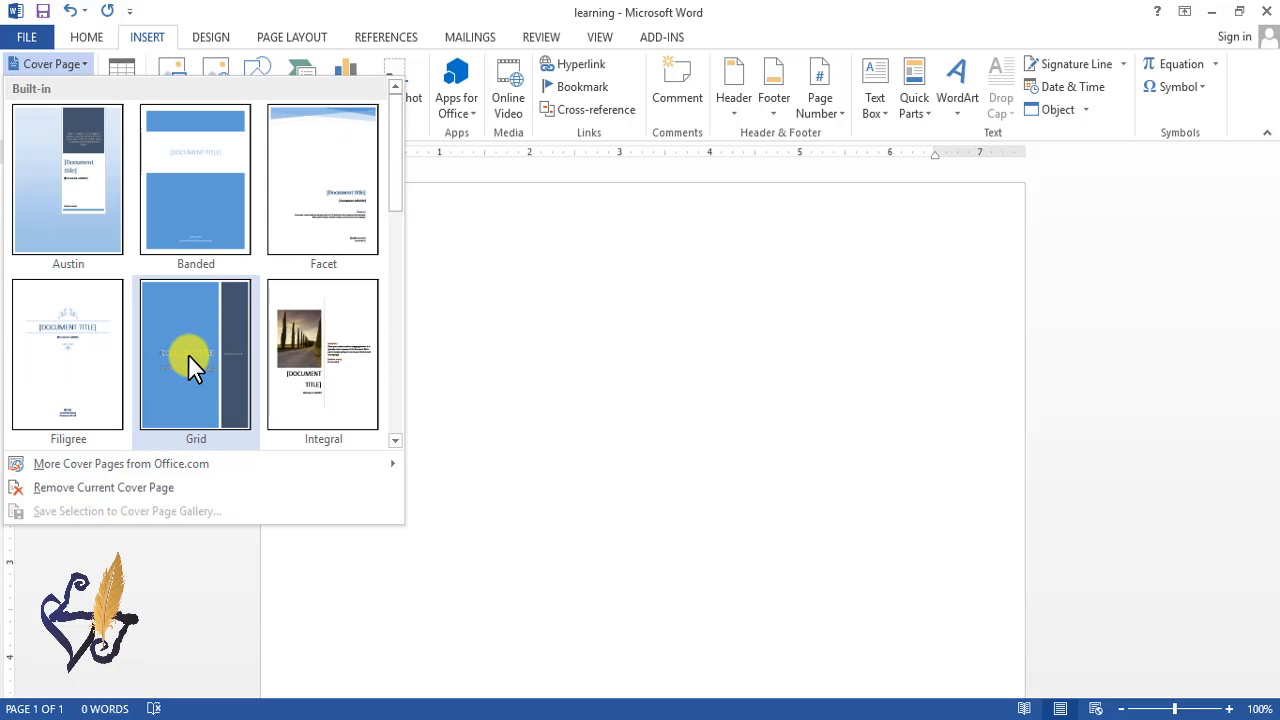
pyautogui.scroll(-5, 191, 360)
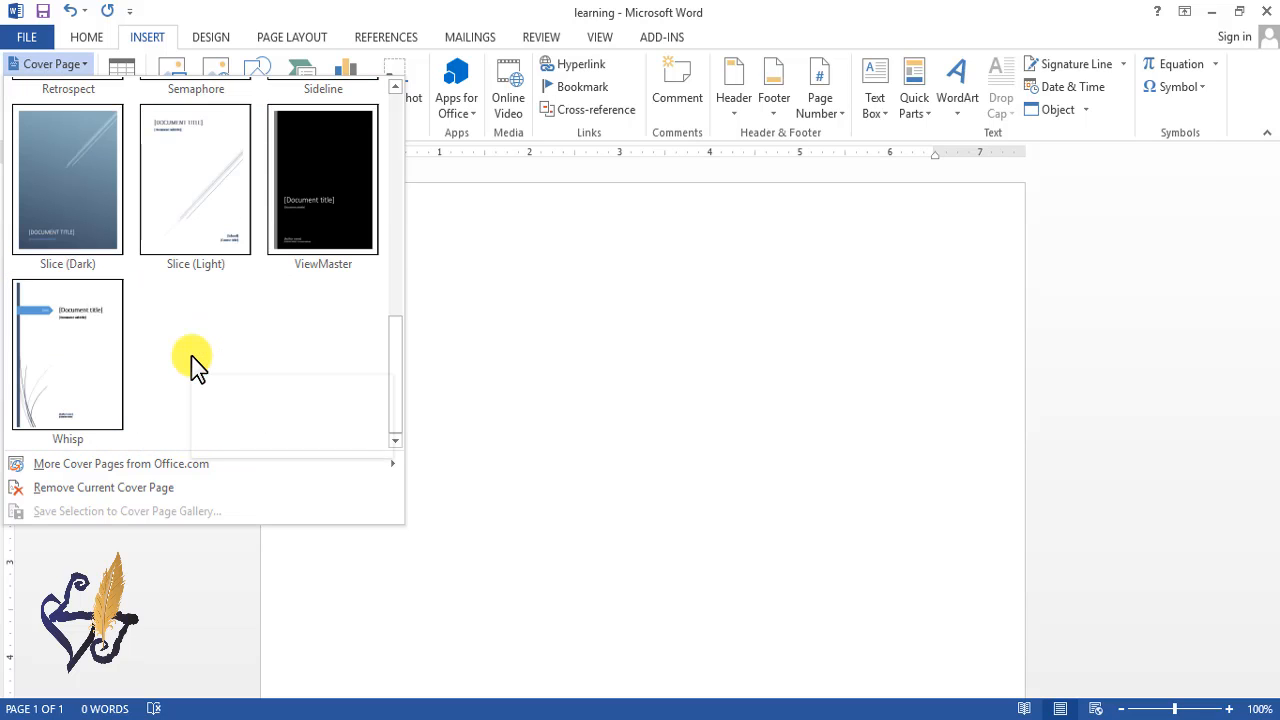
pyautogui.click(121, 378)
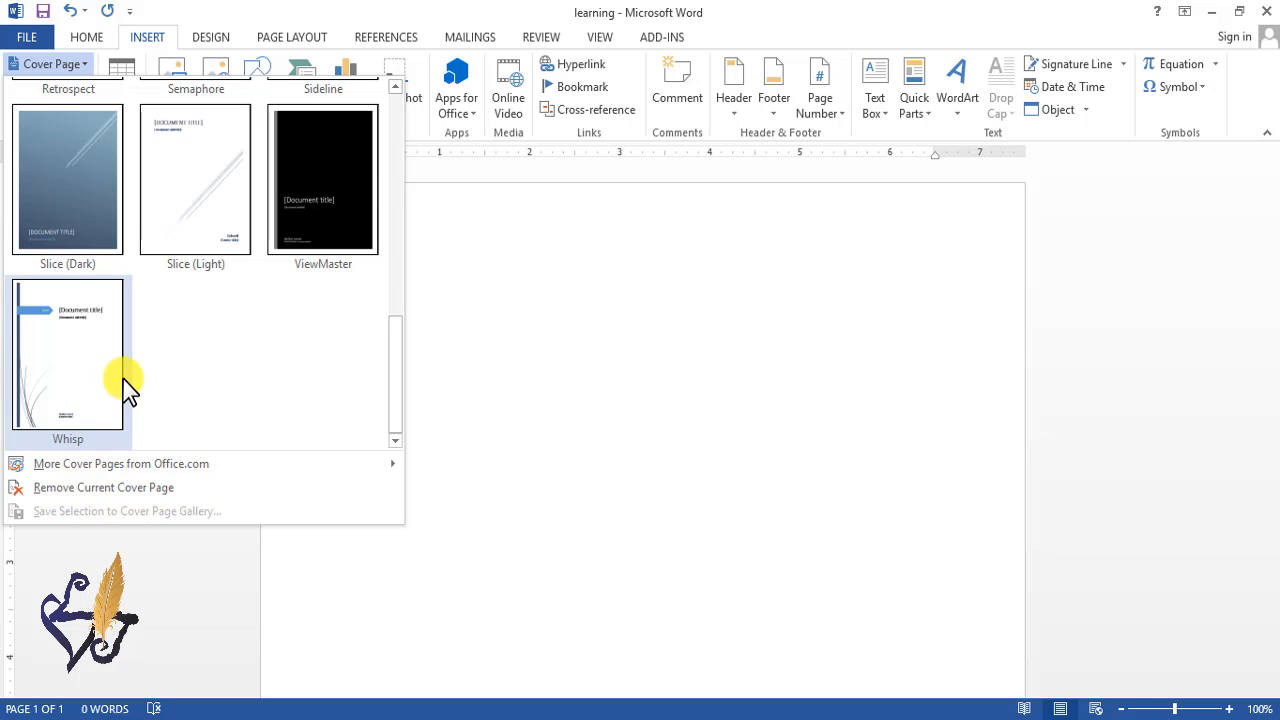
pyautogui.scroll(3, 128, 388)
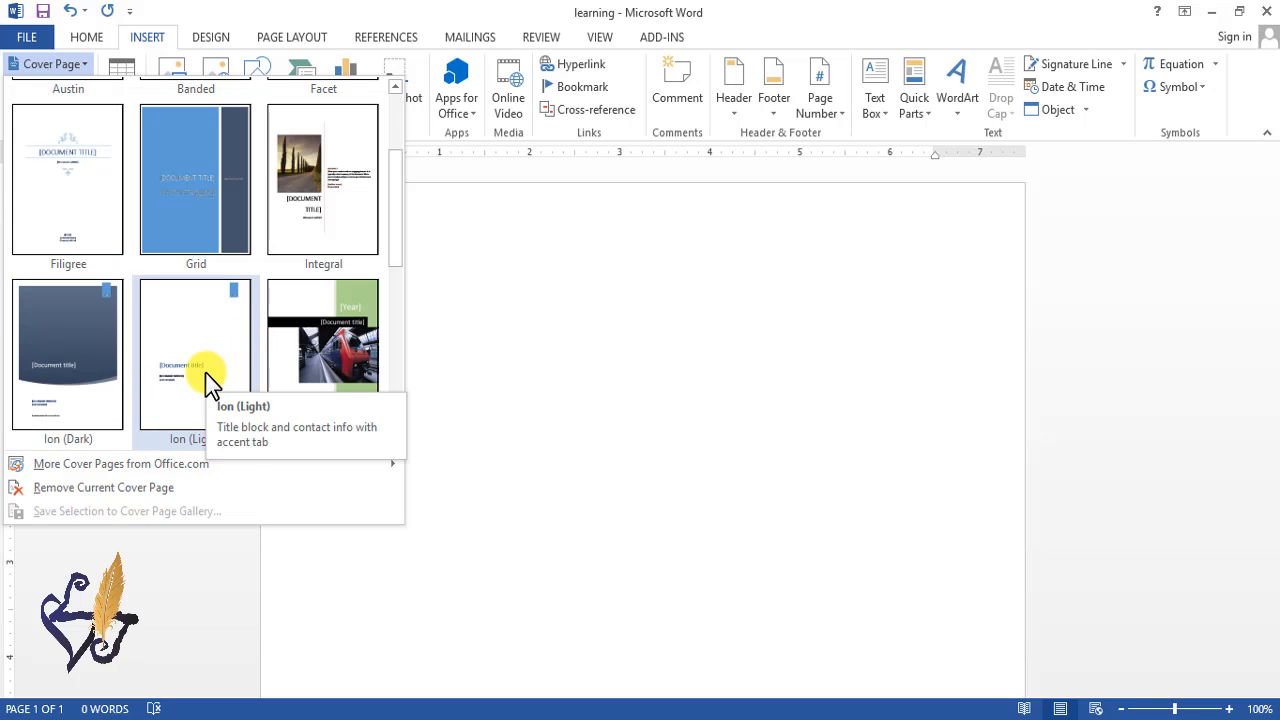
pyautogui.click(68, 178)
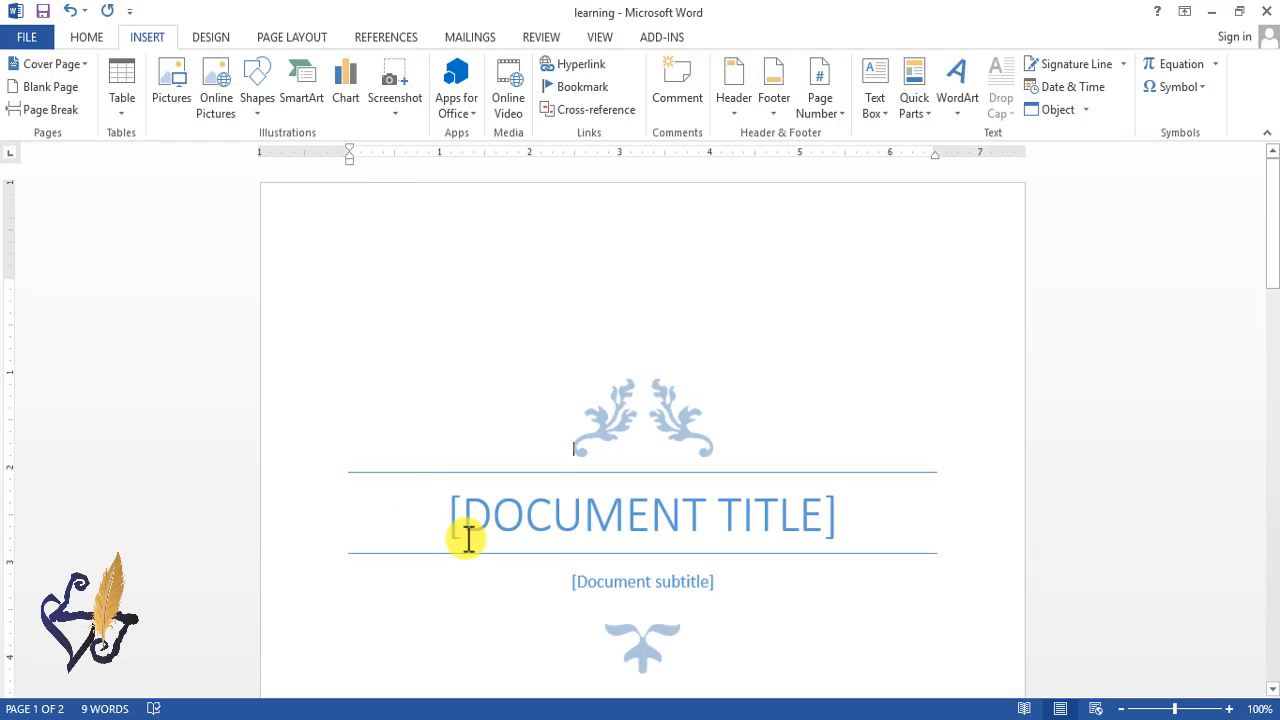
# Replace the cover page's title placeholder with "MS OFFICE TARNING" and left-align it.
pyautogui.scroll(-1, 600, 520)
pyautogui.click(811, 417)
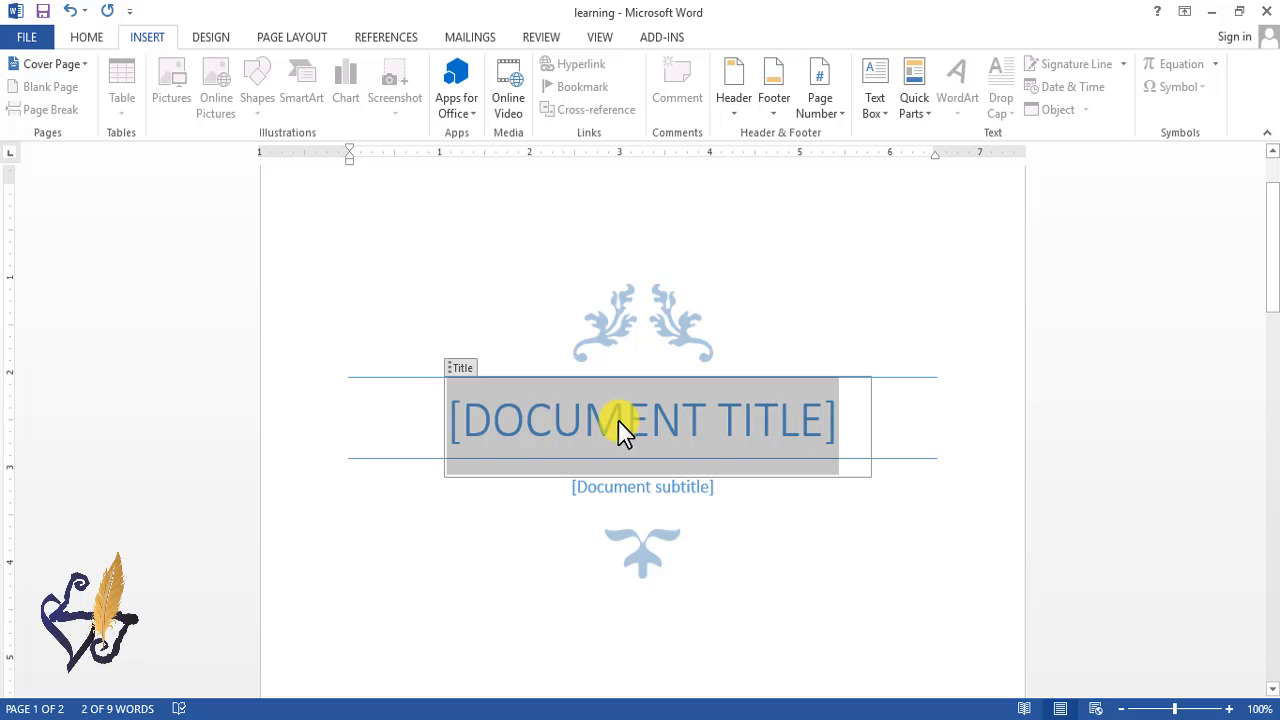
pyautogui.press('Delete')
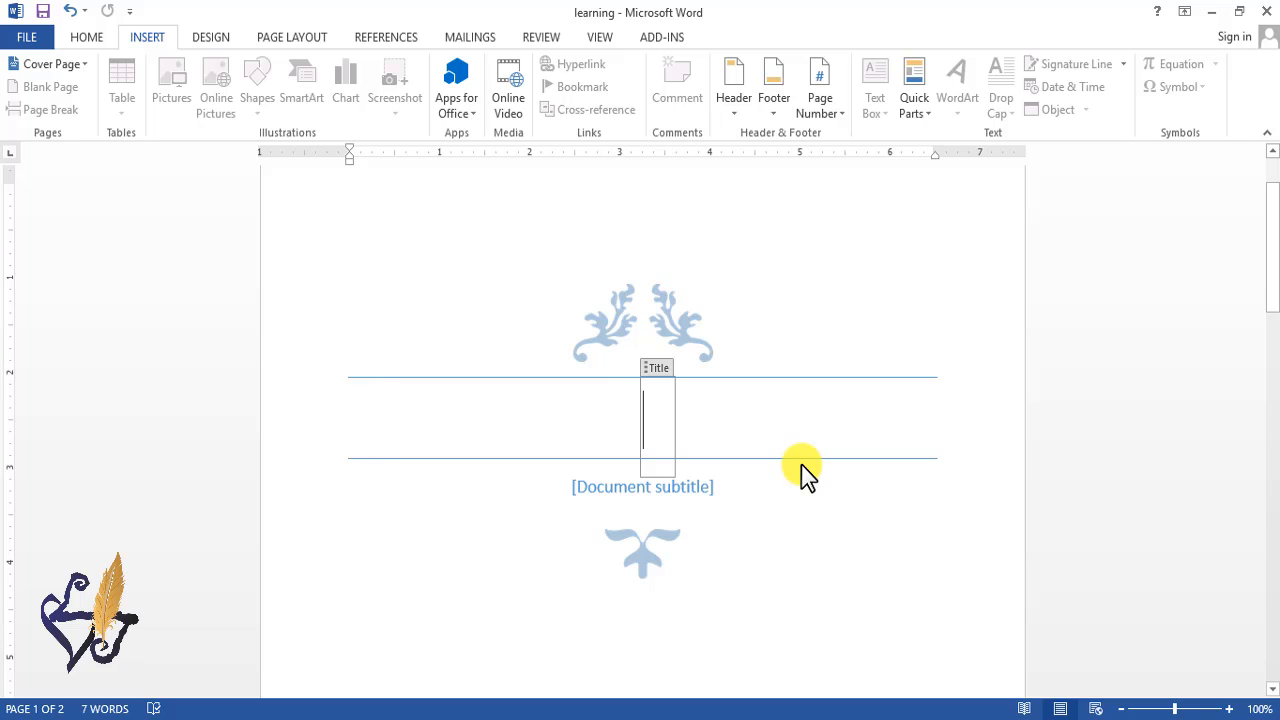
pyautogui.hotkey('ctrl', 'l')
pyautogui.write('MS OFFICE TARNING')
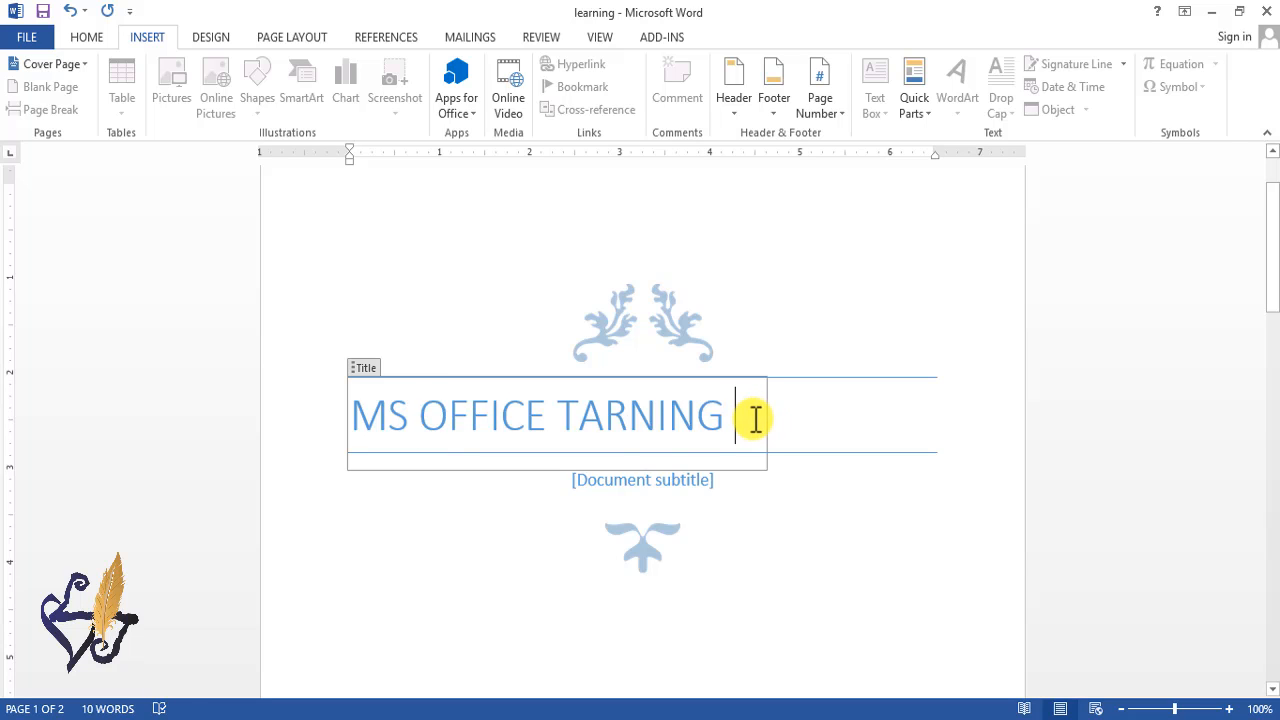
# Fill in the cover page's subtitle placeholder with "Ms word".
pyautogui.click(711, 480)
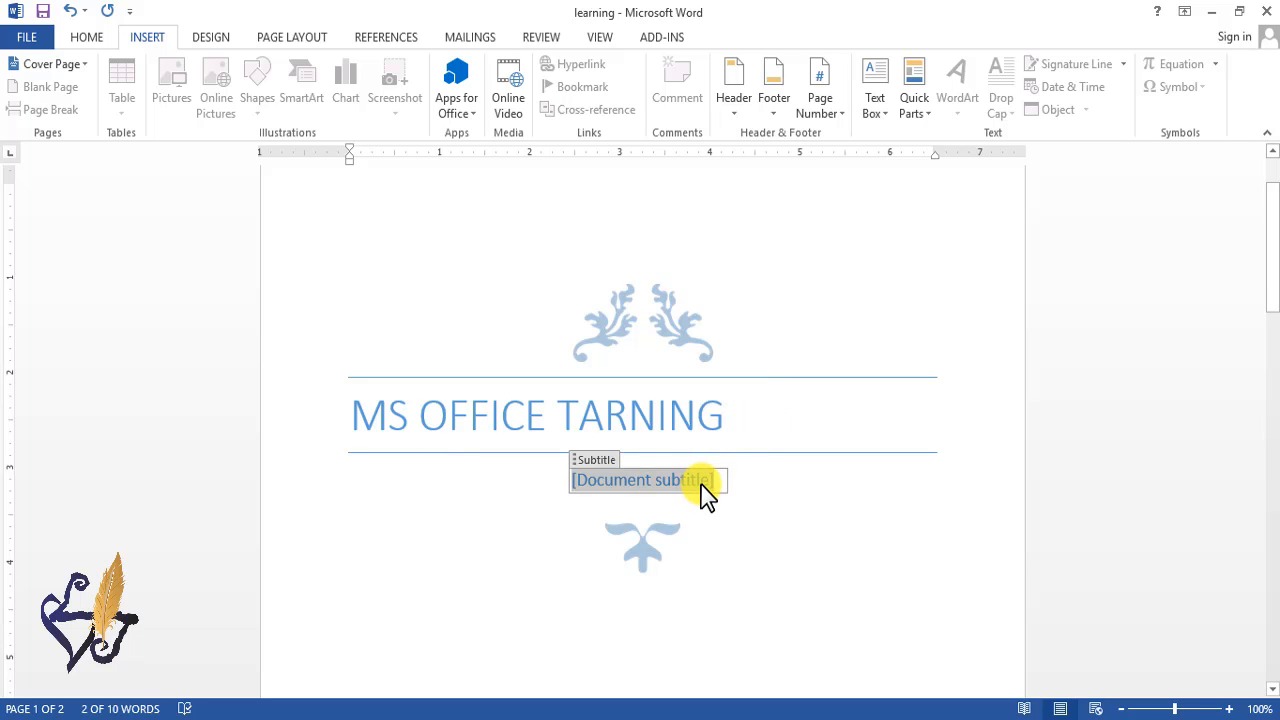
pyautogui.scroll(-2, 755, 510)
pyautogui.write('Ms word')
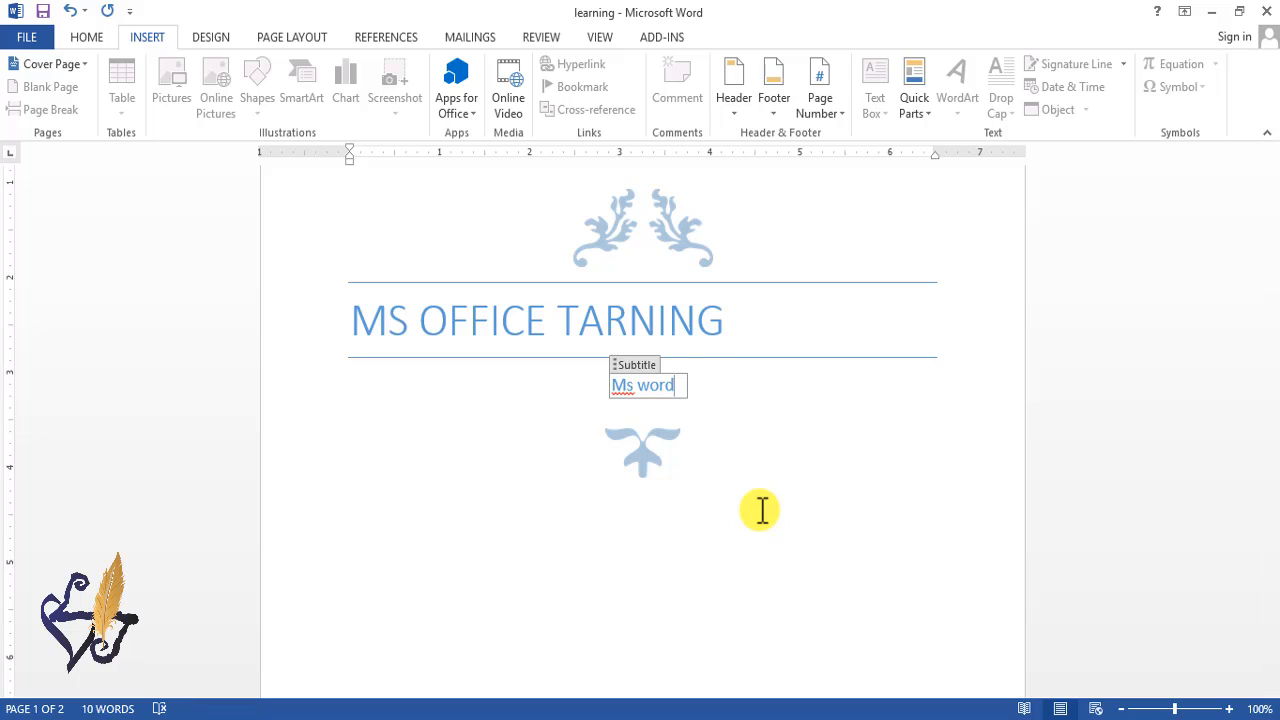
pyautogui.click(763, 503)
# Look over the cover page's remaining placeholders and delete the document's entire content, including the cover page.
pyautogui.scroll(-5, 790, 485)
pyautogui.scroll(-6, 806, 468)
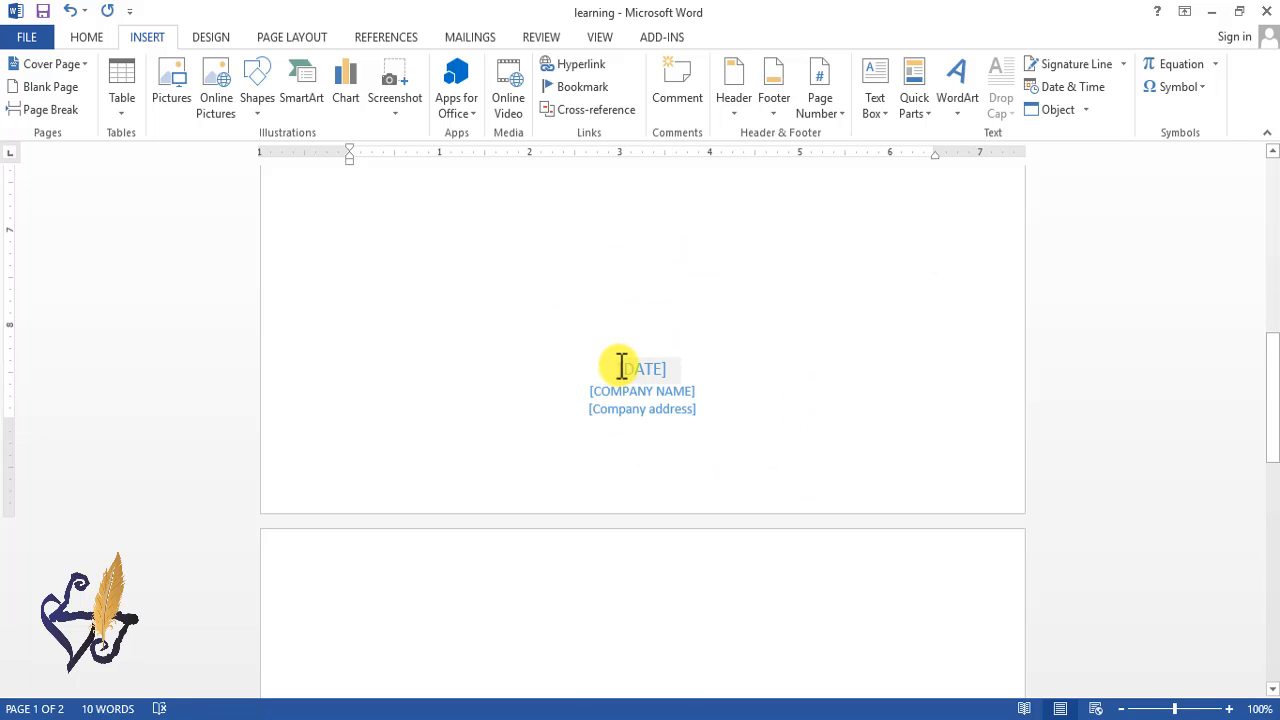
pyautogui.scroll(-4, 650, 430)
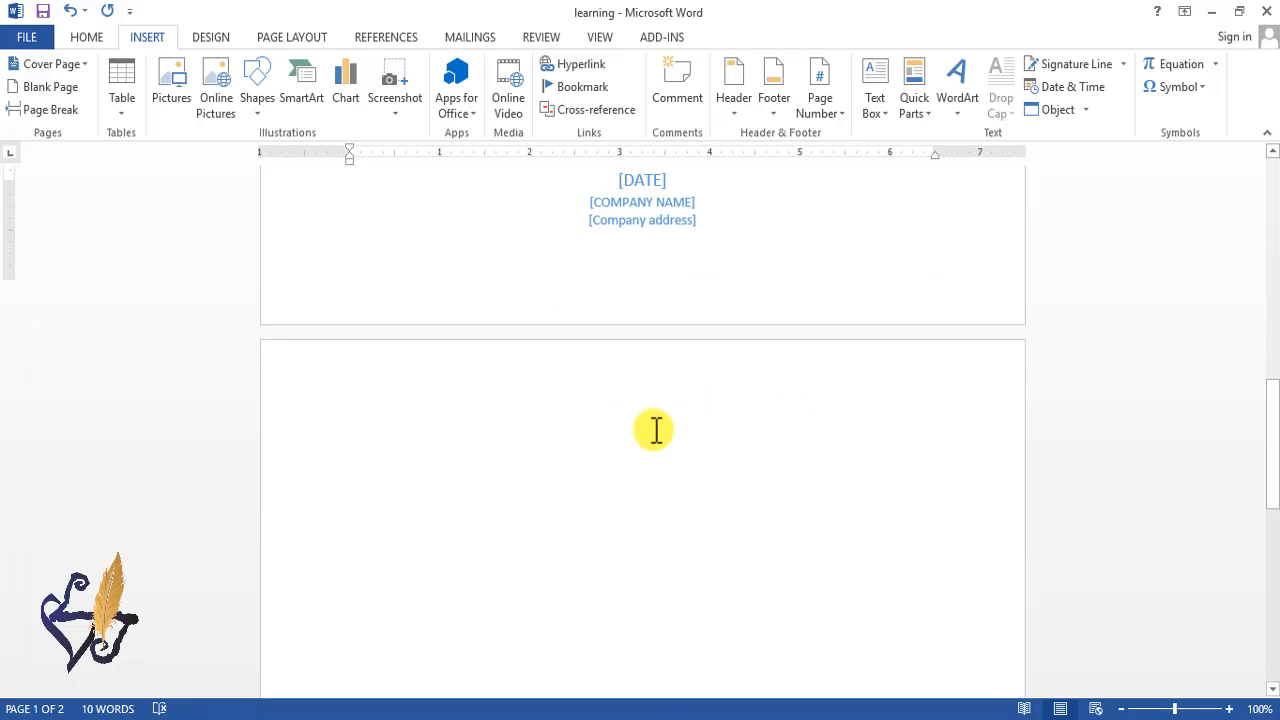
pyautogui.scroll(15, 654, 429)
pyautogui.scroll(1, 658, 503)
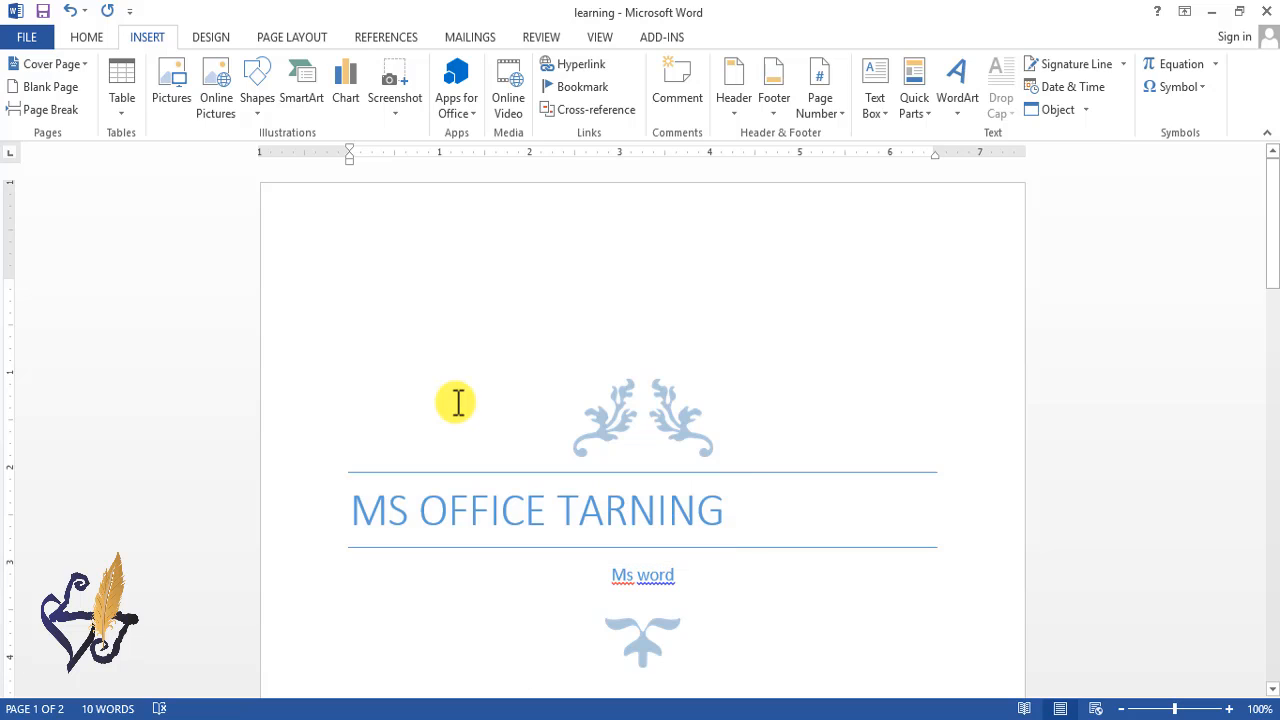
pyautogui.hotkey('ctrl', 'a')
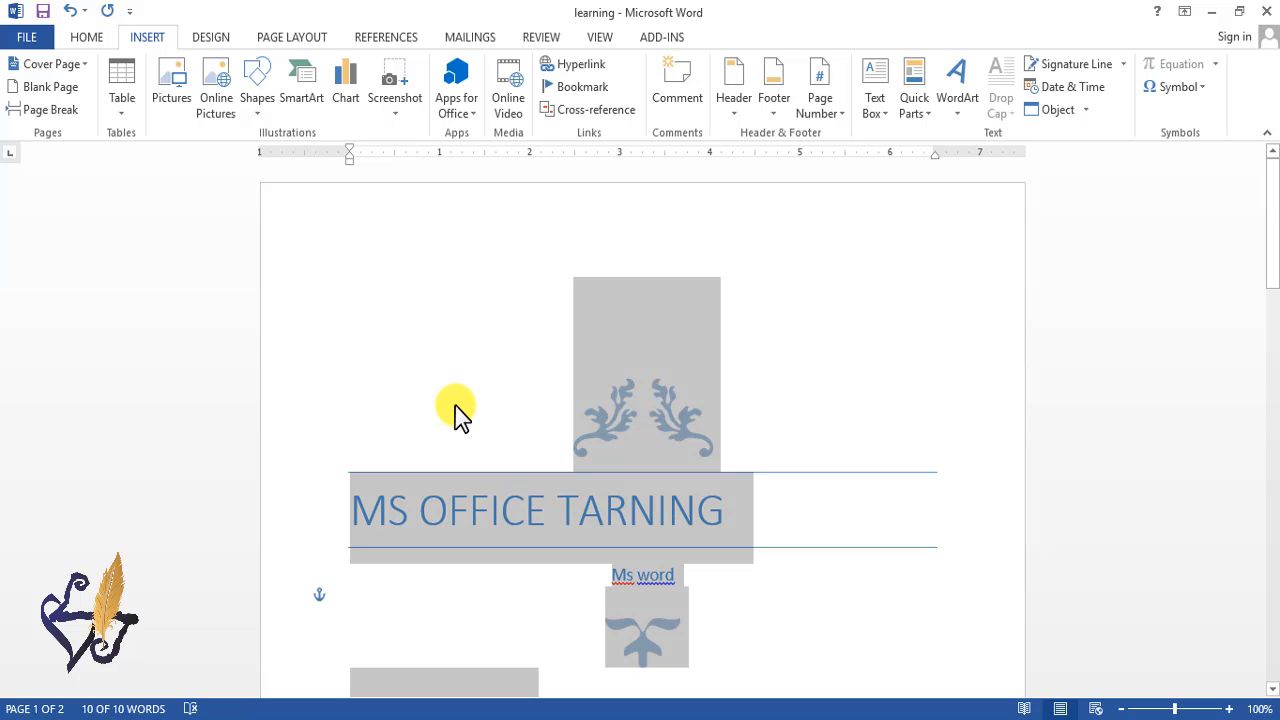
pyautogui.press('Delete')
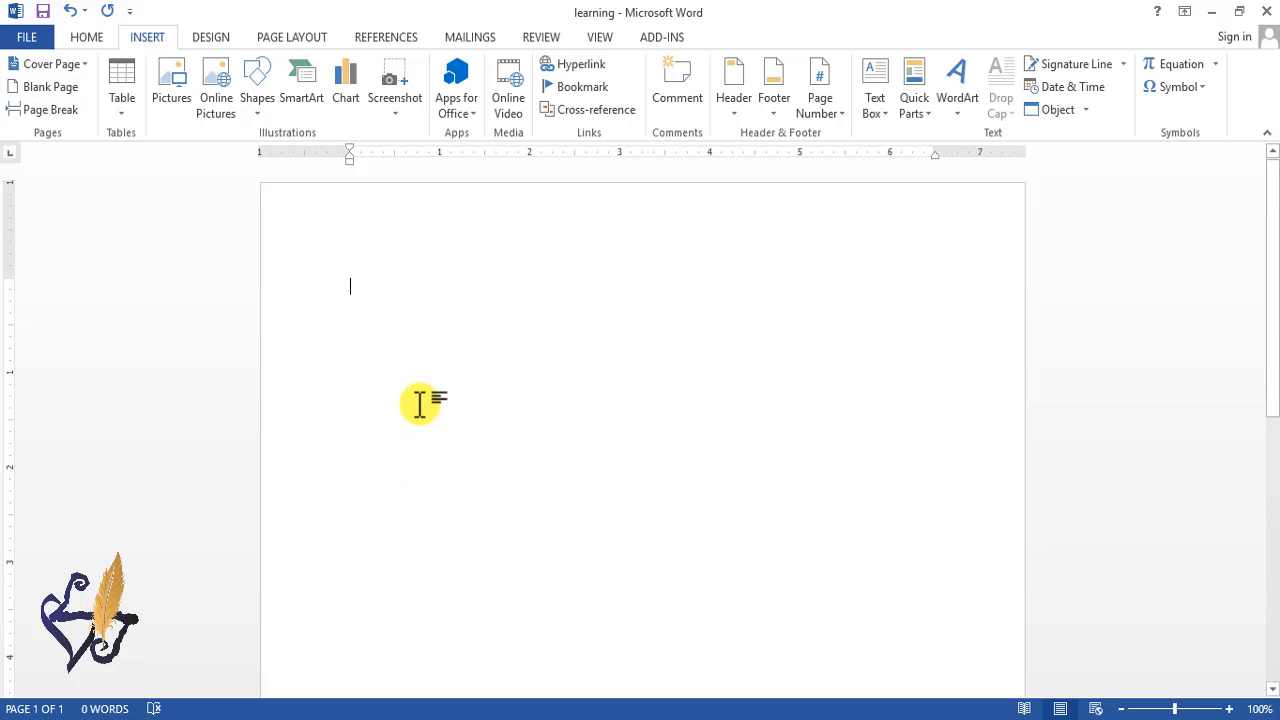
# Enter the text line "dddddd" and insert a blank page after it.
pyautogui.write('dddddd')
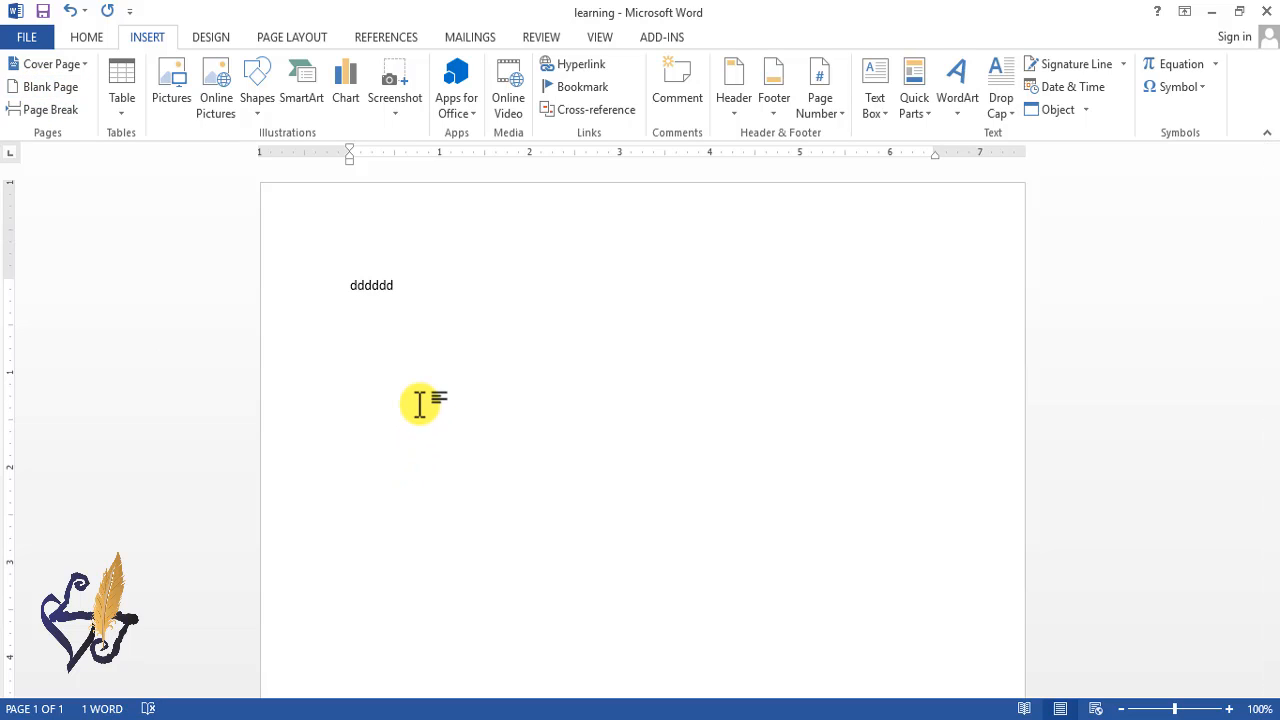
pyautogui.press('Return')
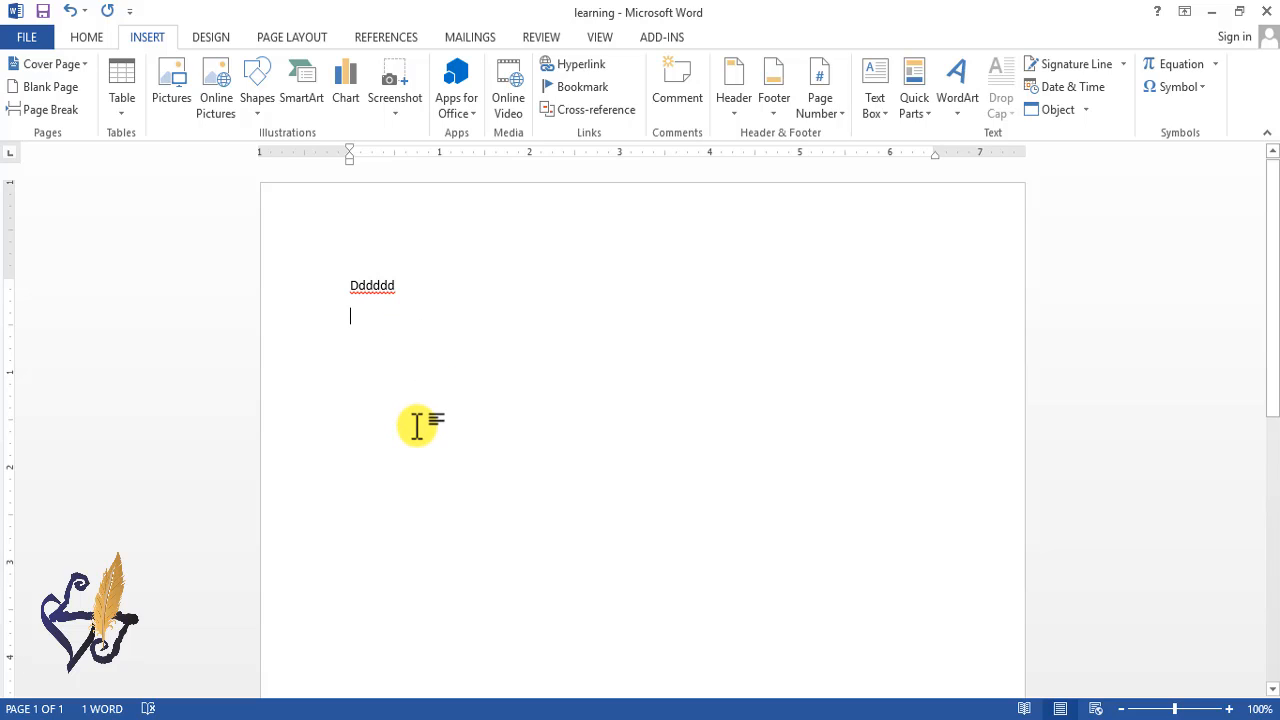
pyautogui.click(49, 87)
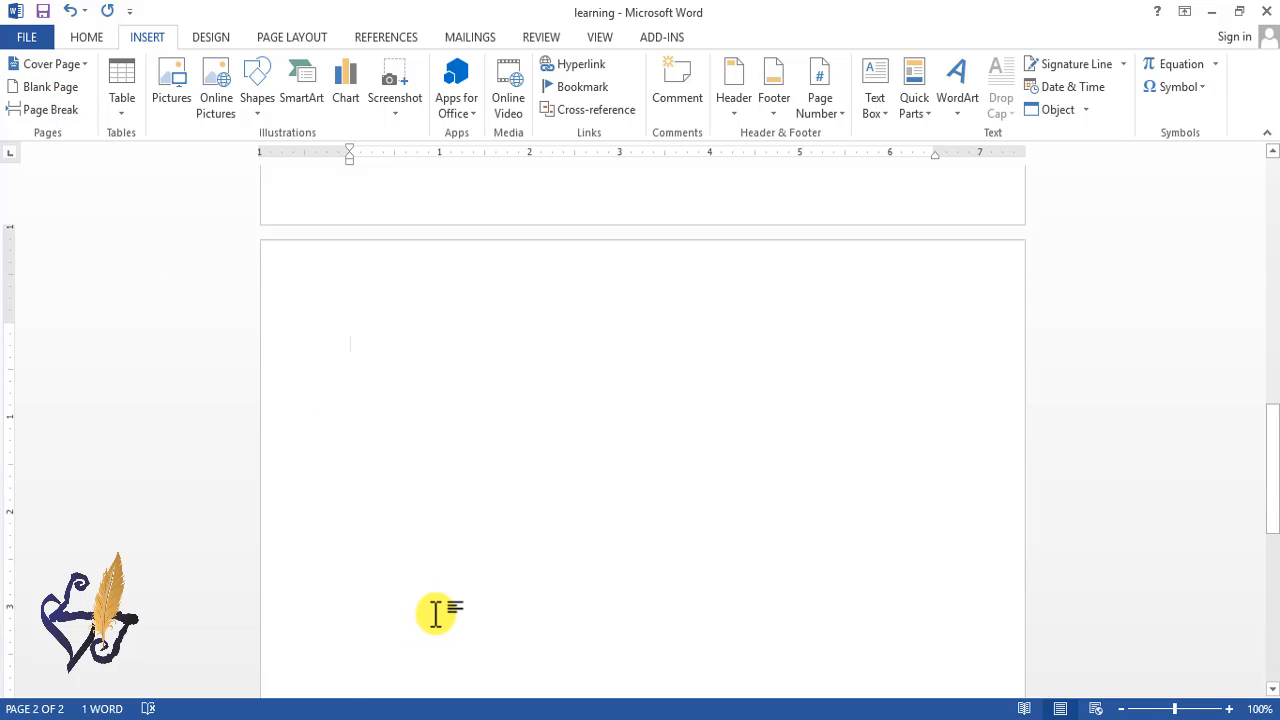
# Clear the sample text and the added blank page from the document.
pyautogui.scroll(5, 436, 613)
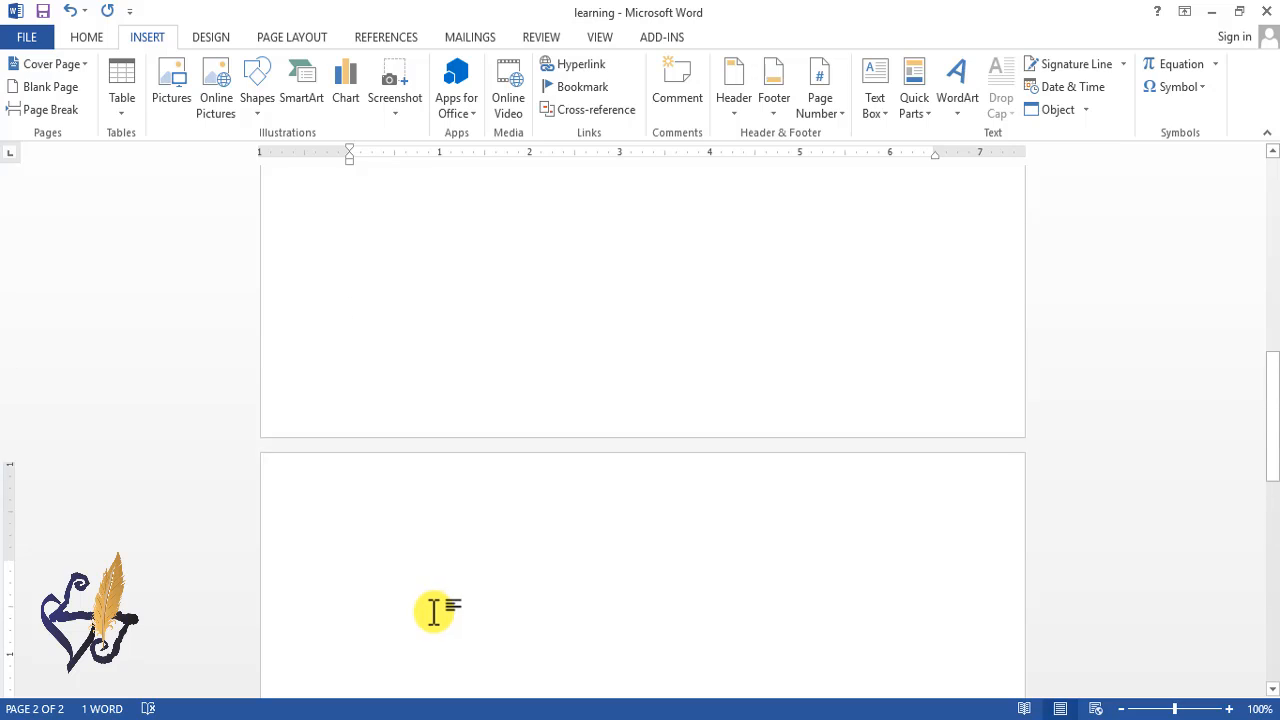
pyautogui.scroll(8, 435, 612)
pyautogui.hotkey('ctrl', 'a')
pyautogui.press('Delete')
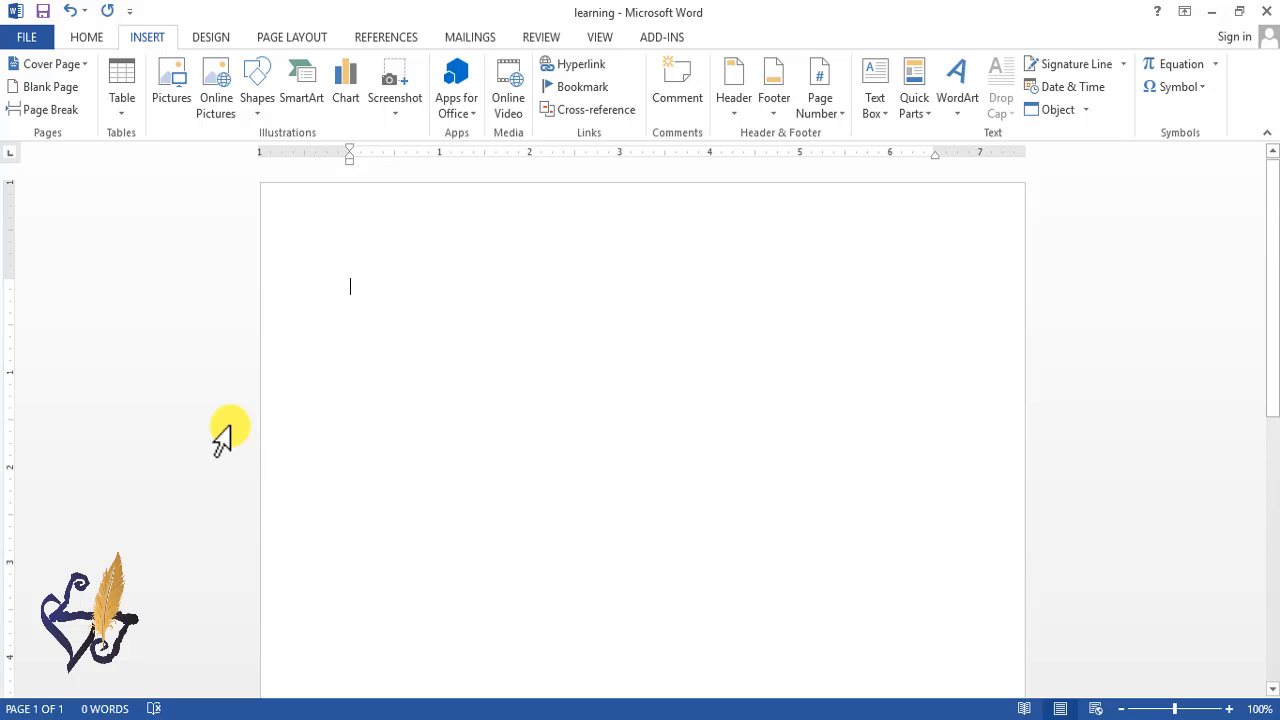
# Insert a table with 4 columns and 4 rows on the empty page.
pyautogui.click(121, 112)
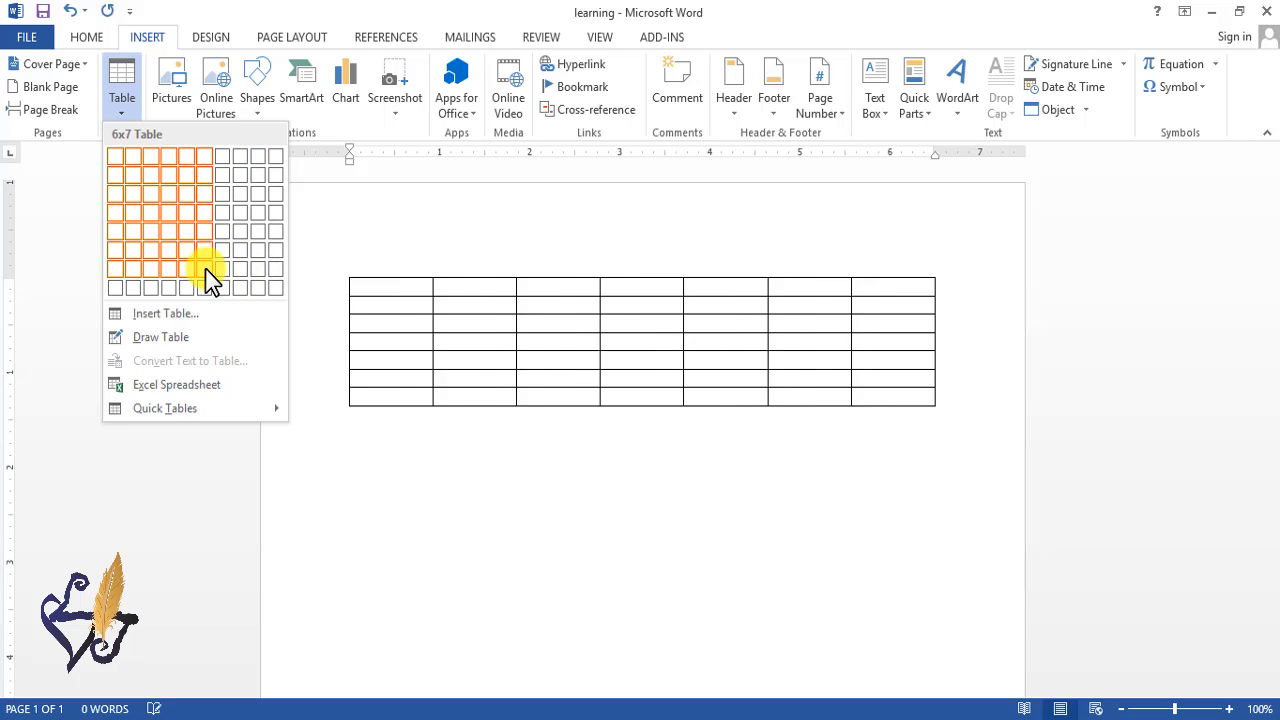
pyautogui.click(174, 213)
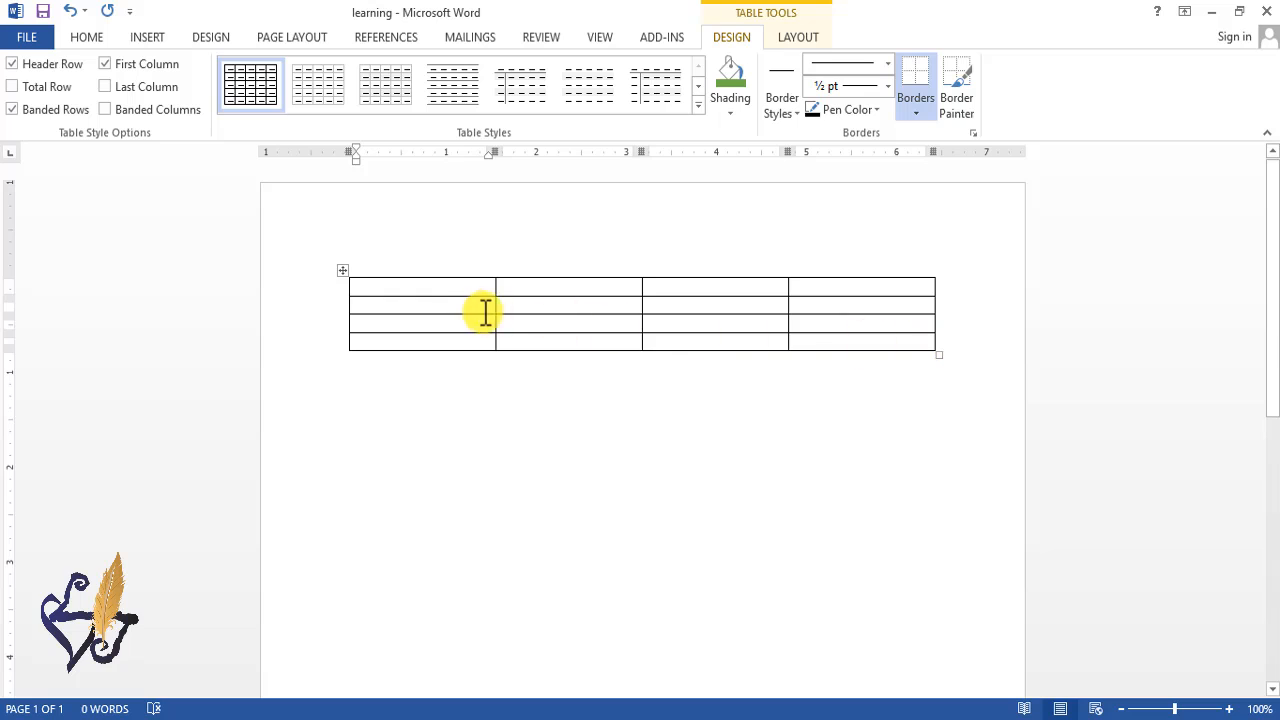
# Insert a second table with 4 columns and 3 rows below the first one, using automatic fixed column width.
pyautogui.click(389, 409)
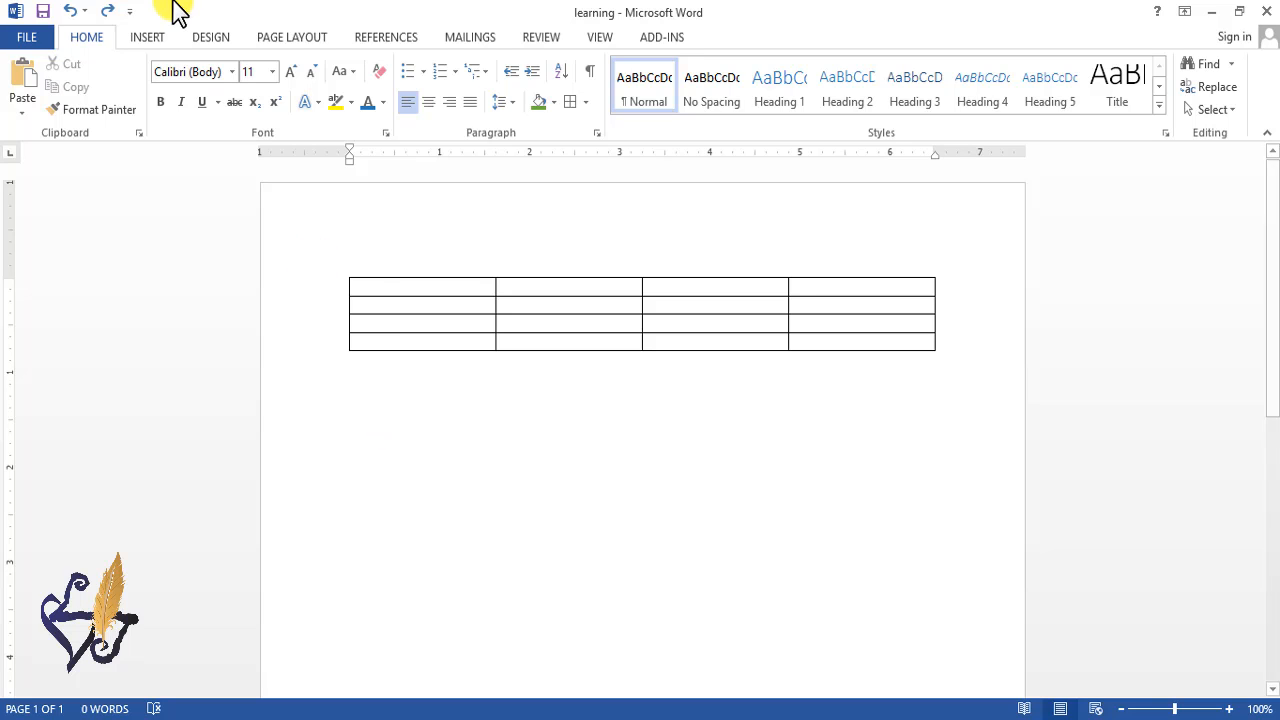
pyautogui.click(150, 37)
pyautogui.click(120, 106)
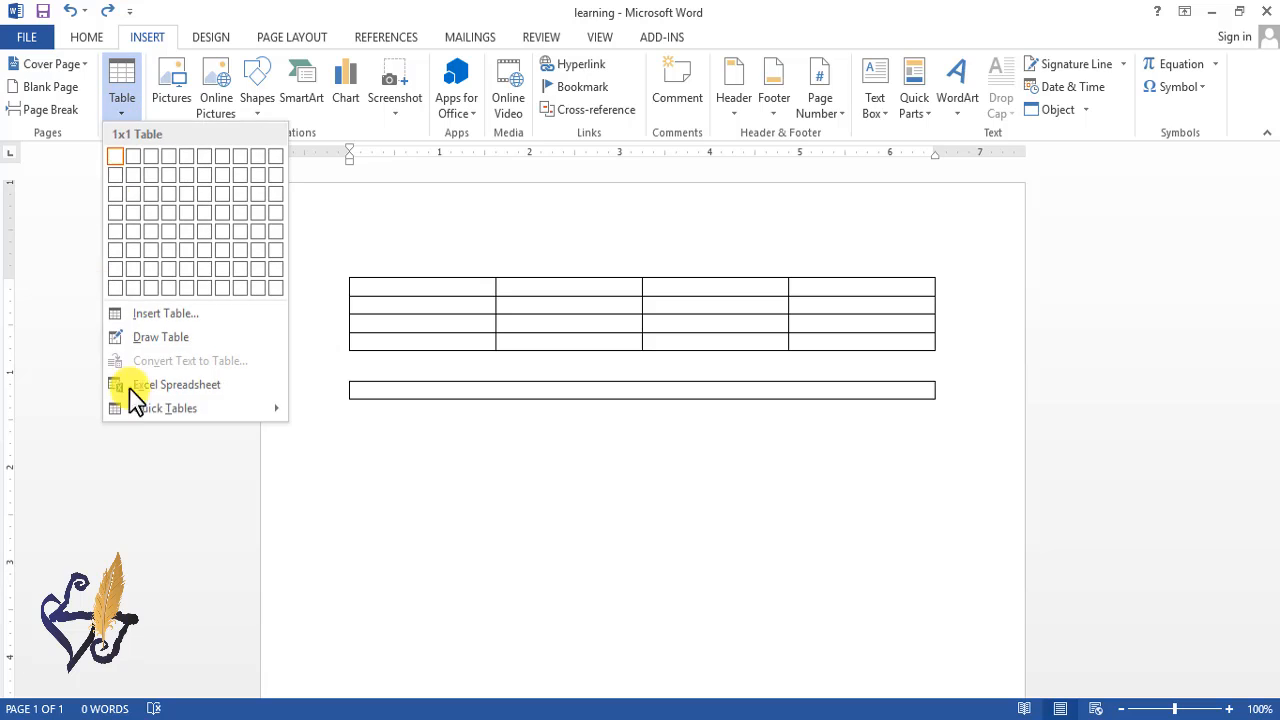
pyautogui.click(165, 314)
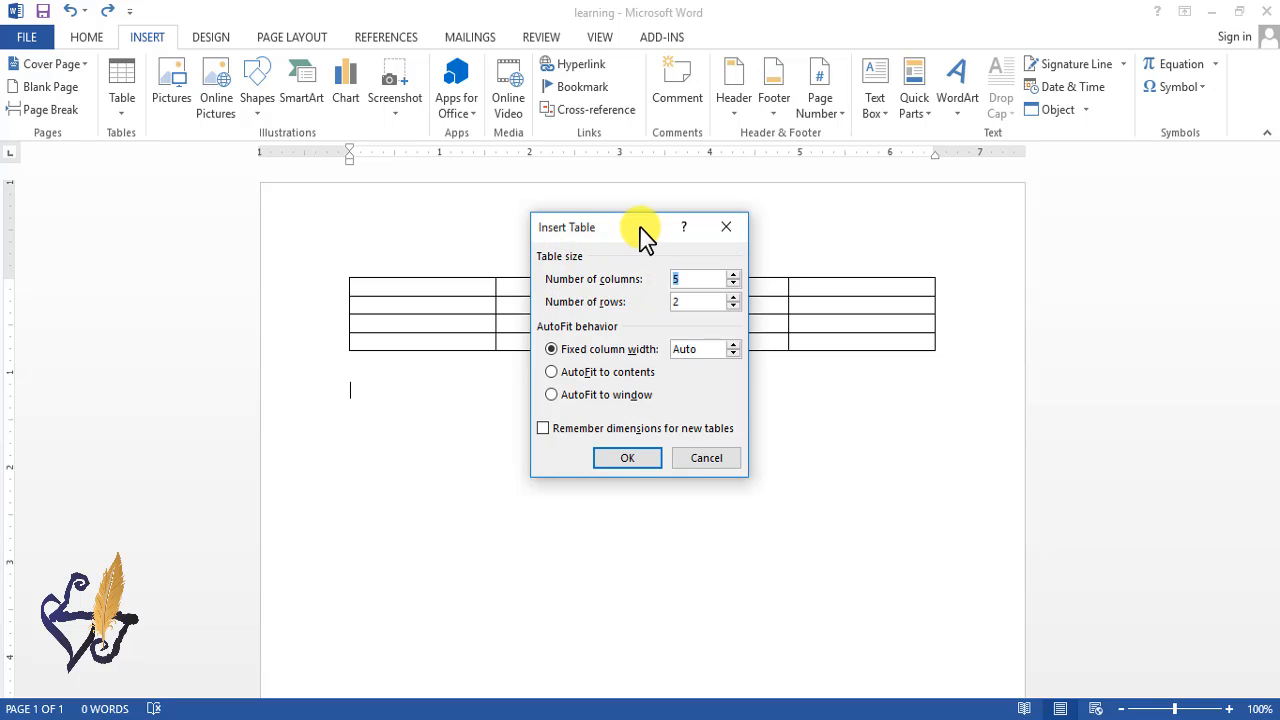
pyautogui.moveTo(642, 232); pyautogui.dragTo(648, 224)
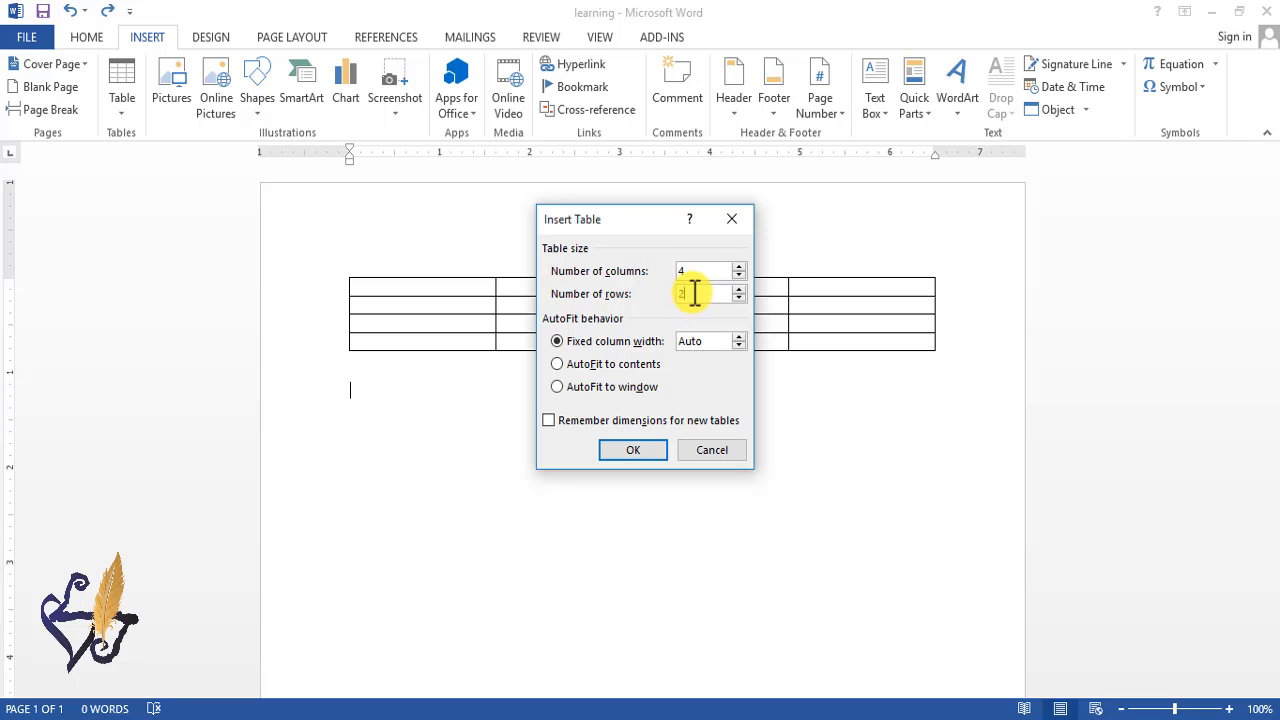
pyautogui.moveTo(694, 293); pyautogui.dragTo(663, 297)
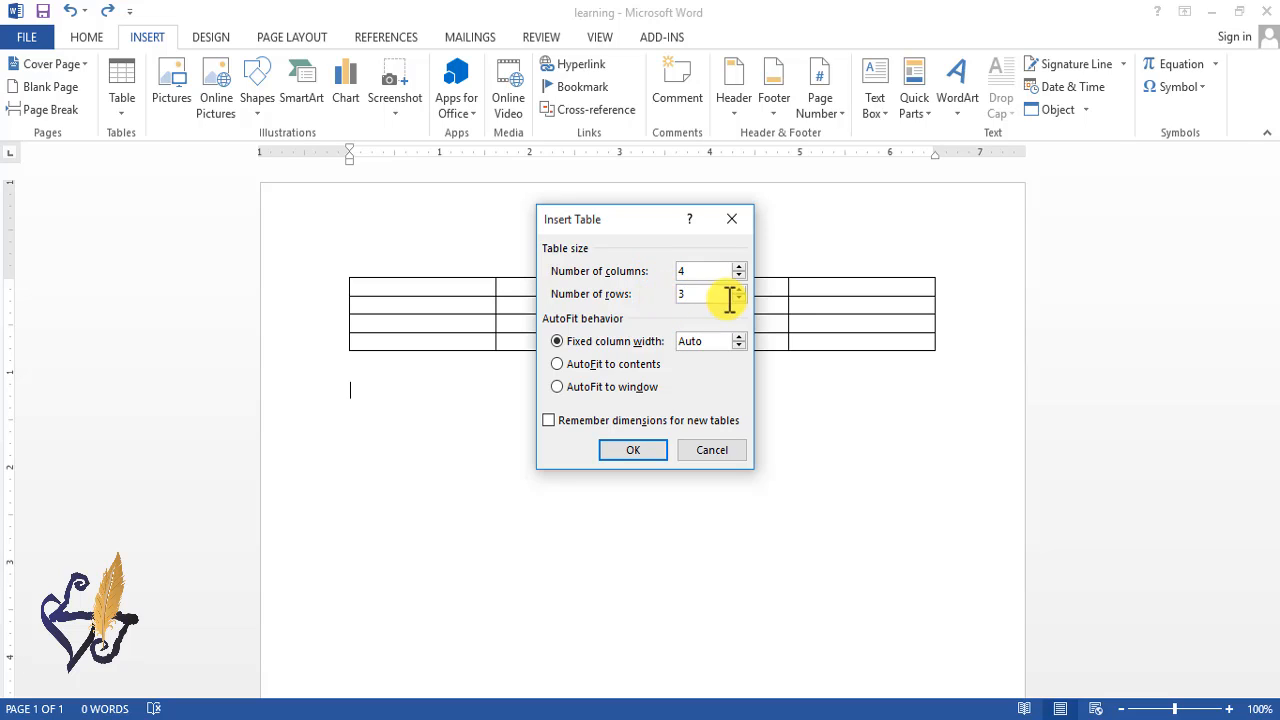
pyautogui.click(622, 448)
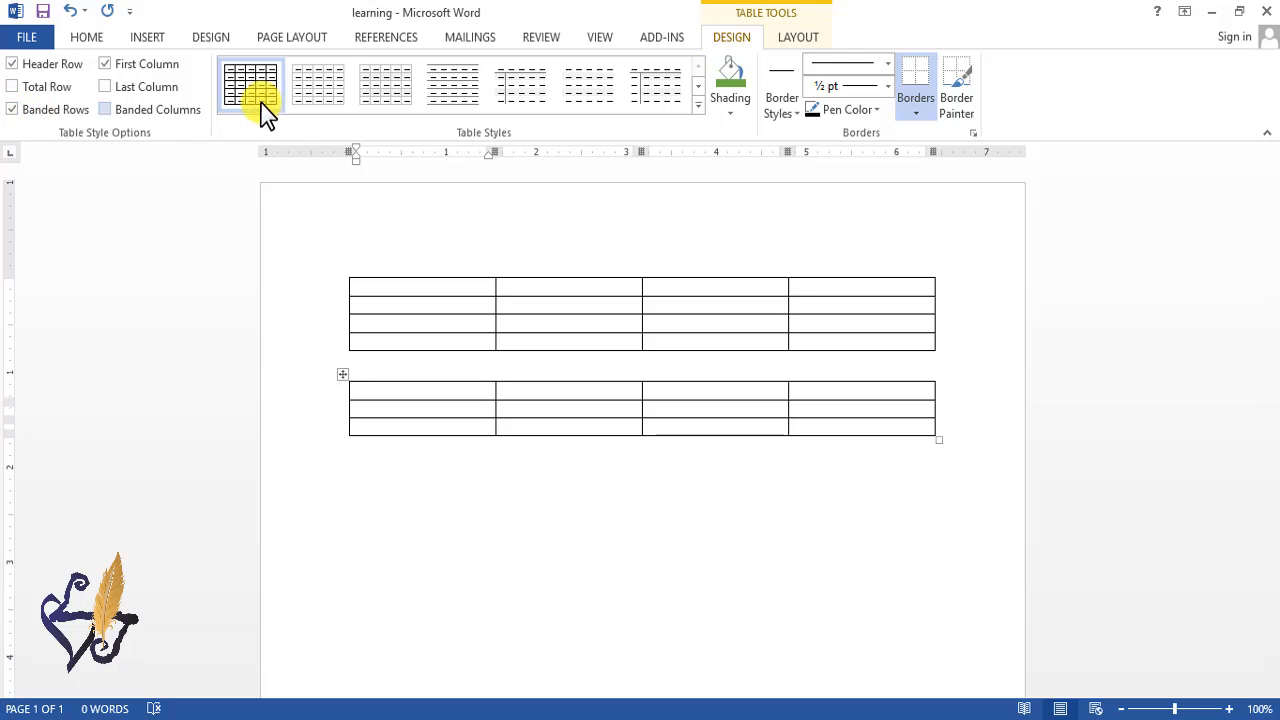
# Apply the light blue grid table style with a solid header row and banded rows to the second table.
pyautogui.click(386, 393)
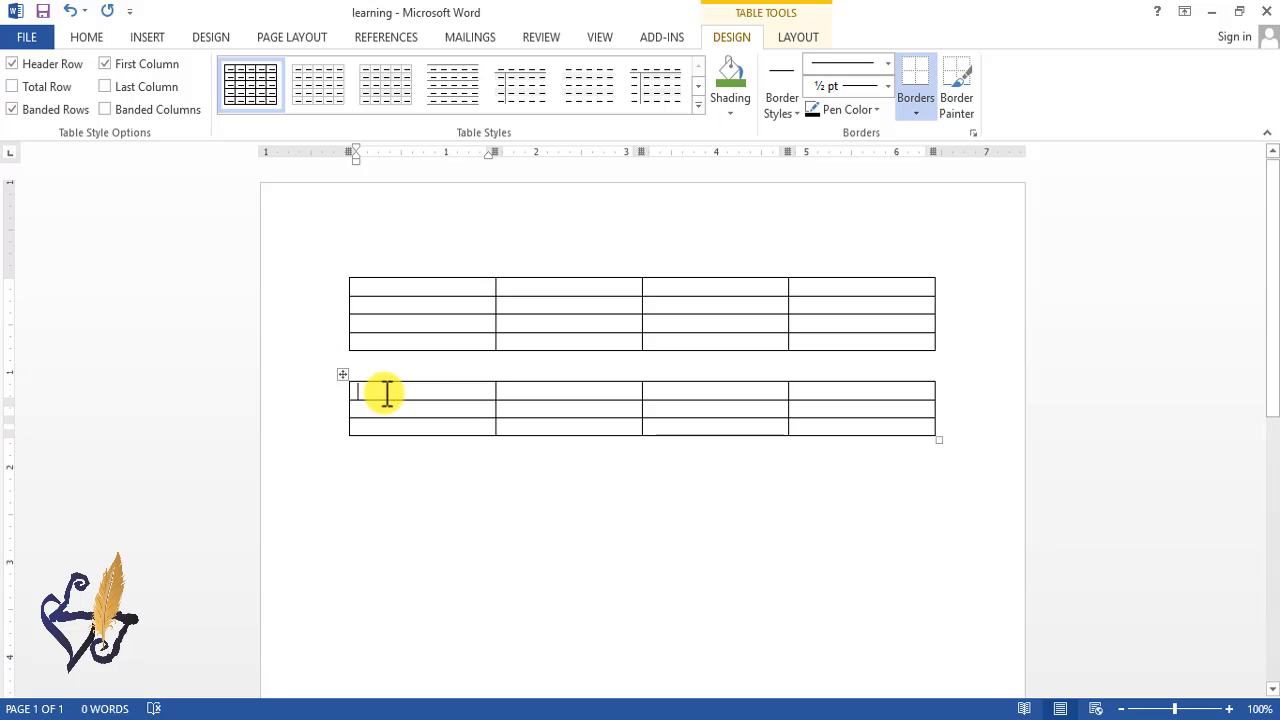
pyautogui.click(698, 106)
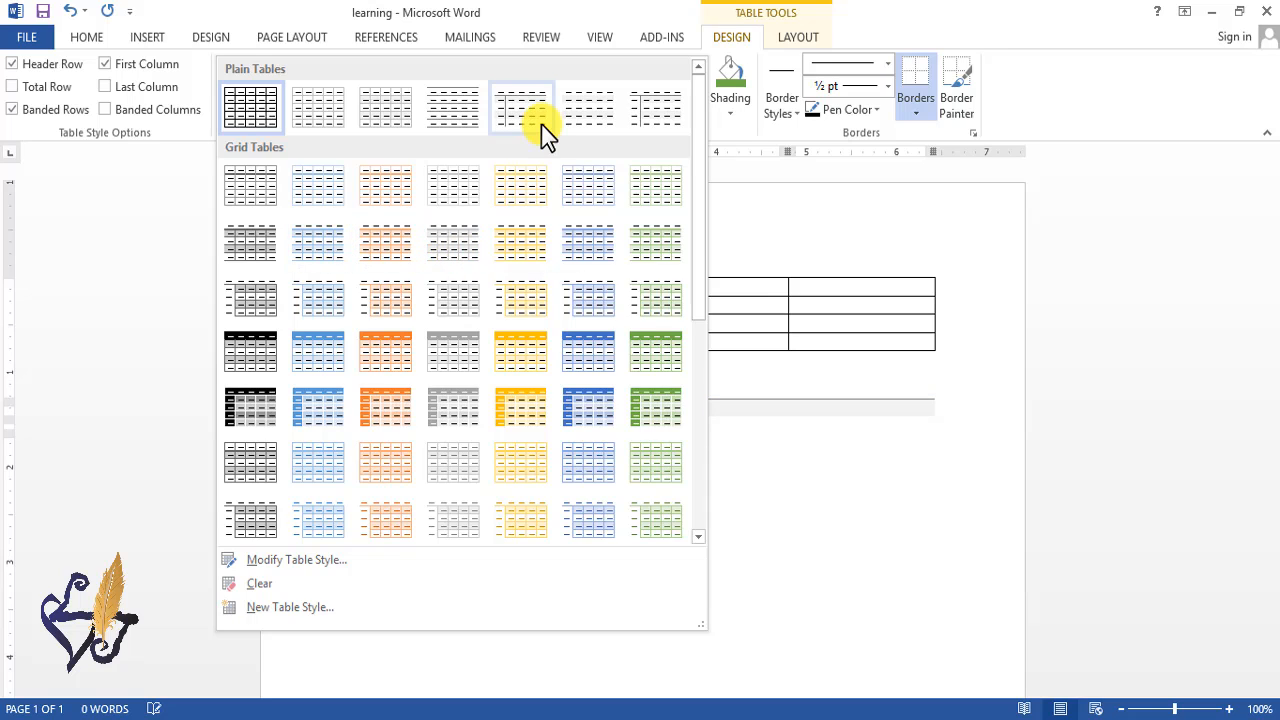
pyautogui.click(313, 352)
pyautogui.click(369, 409)
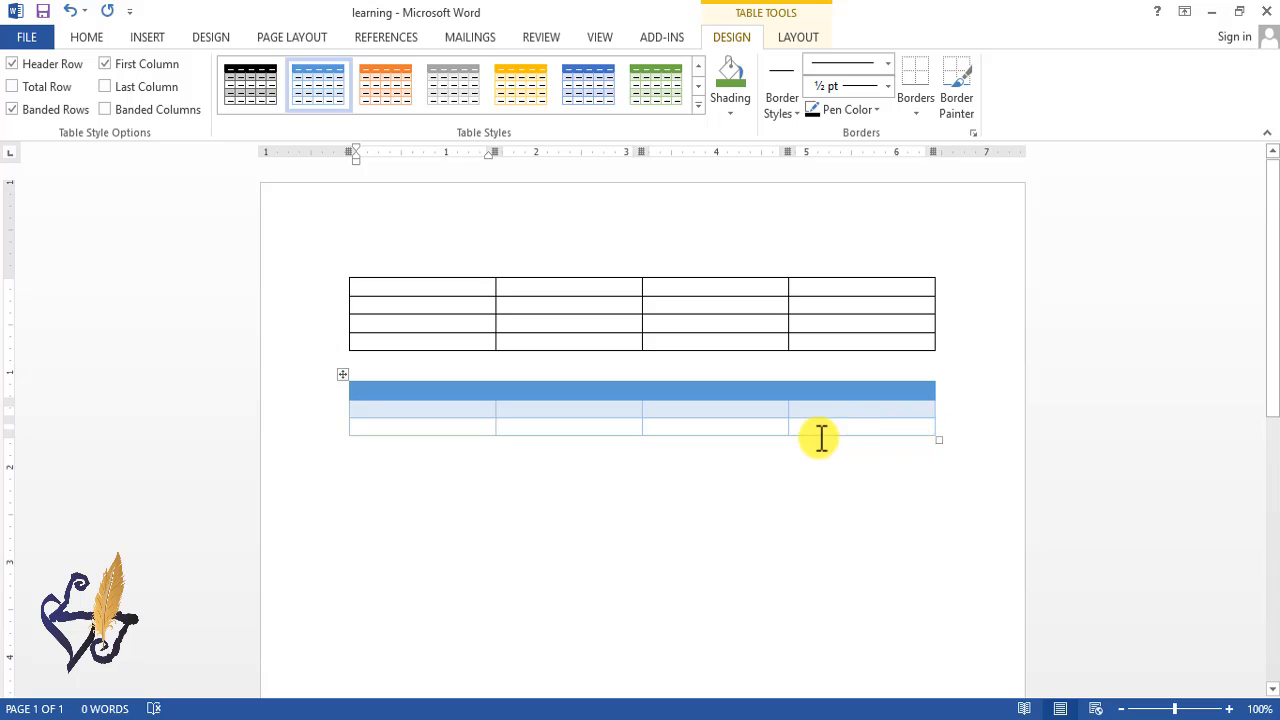
pyautogui.click(443, 438)
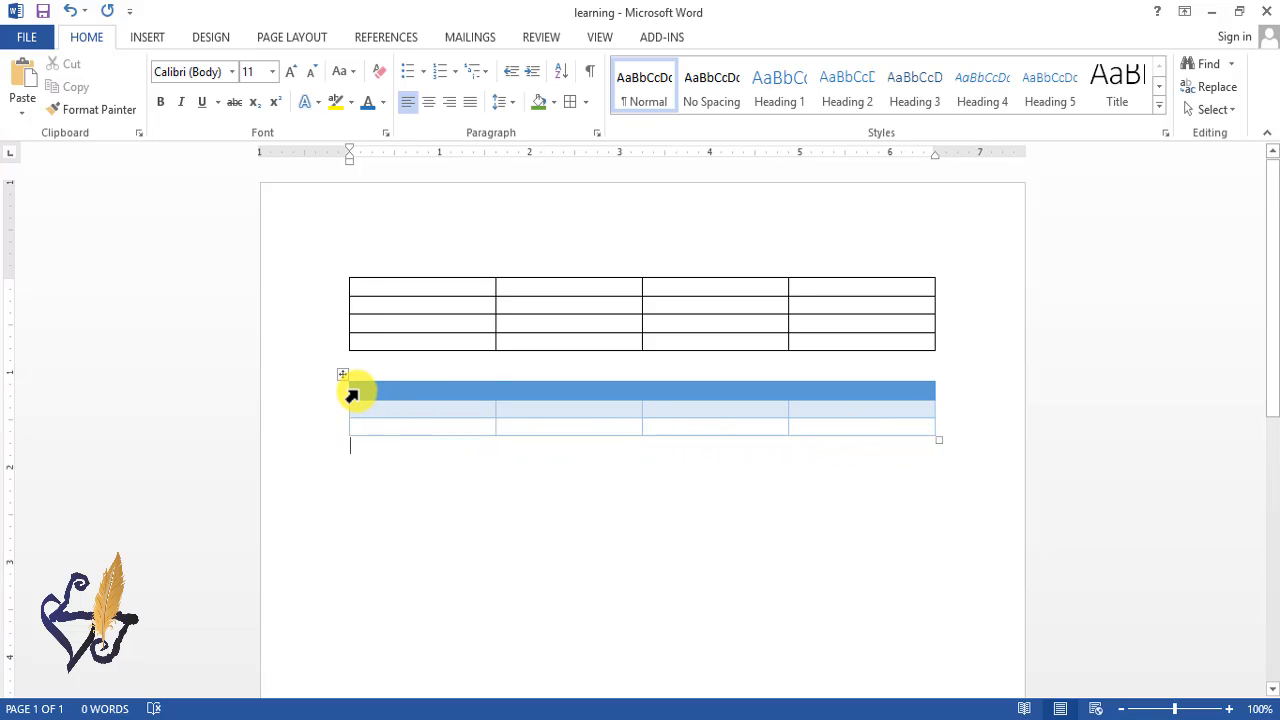
# Shade the header row of the second table light green.
pyautogui.click(352, 395)
pyautogui.click(380, 408)
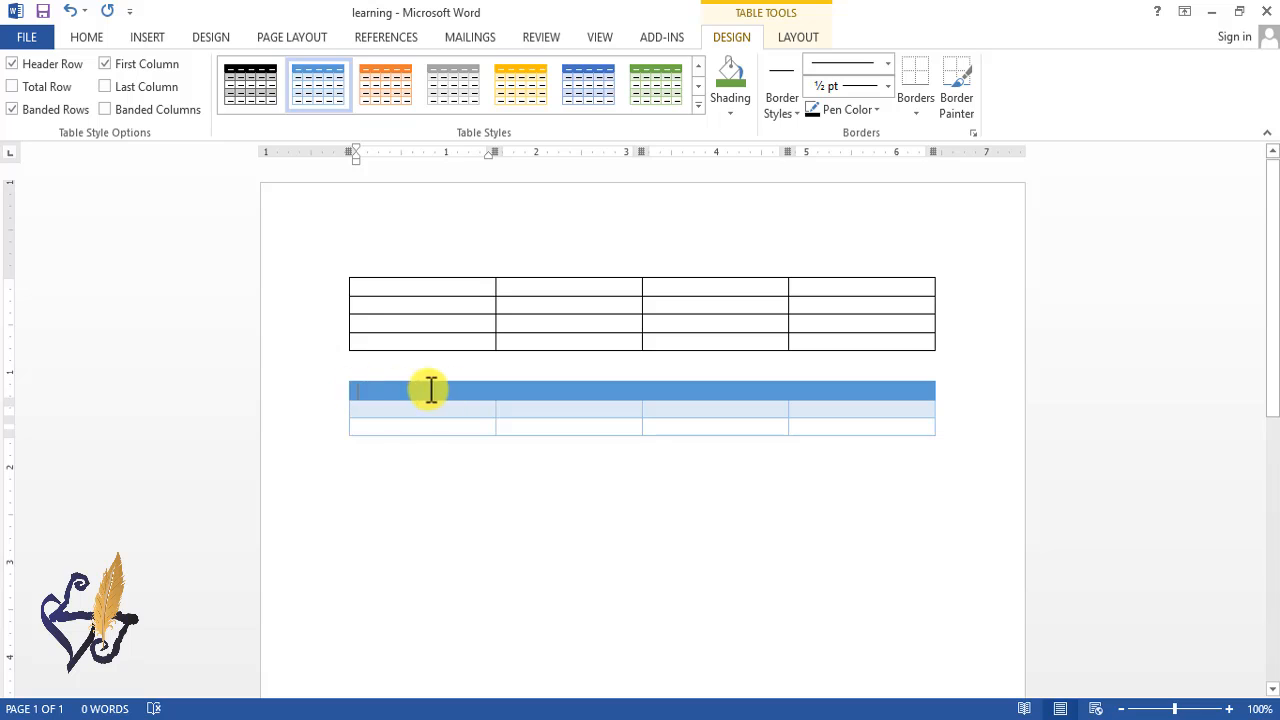
pyautogui.moveTo(429, 389); pyautogui.dragTo(911, 398)
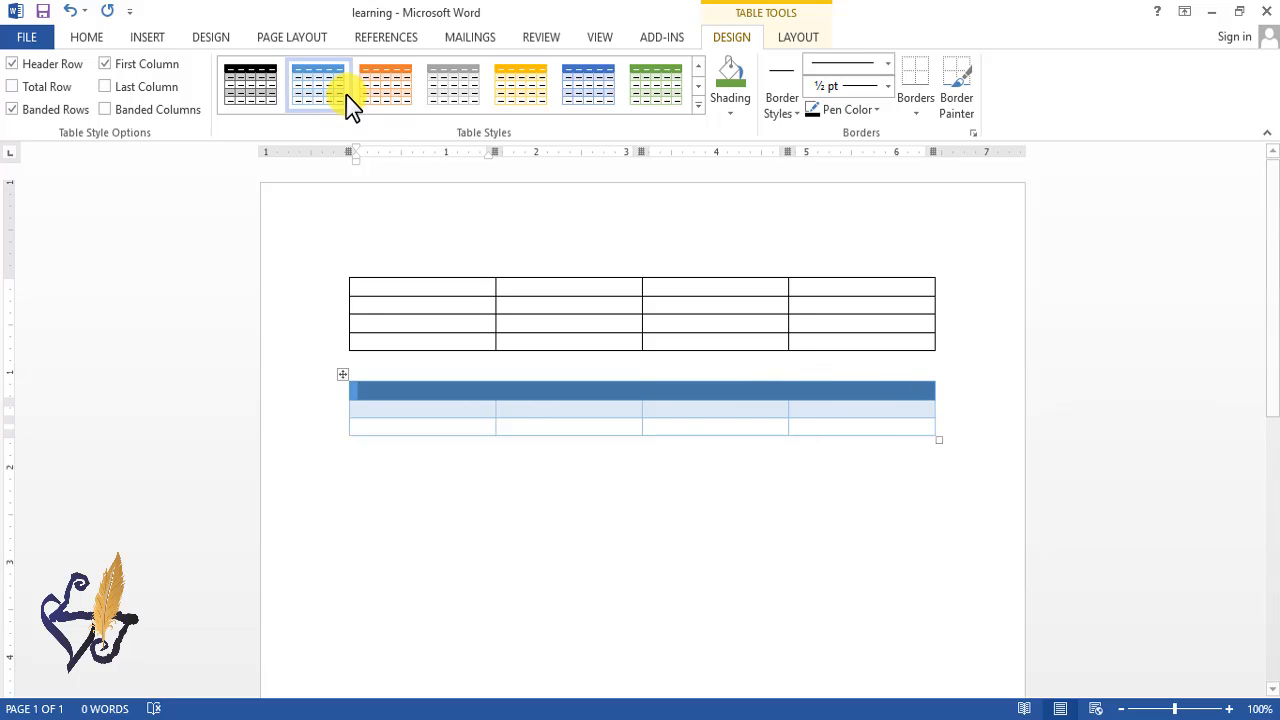
pyautogui.click(729, 109)
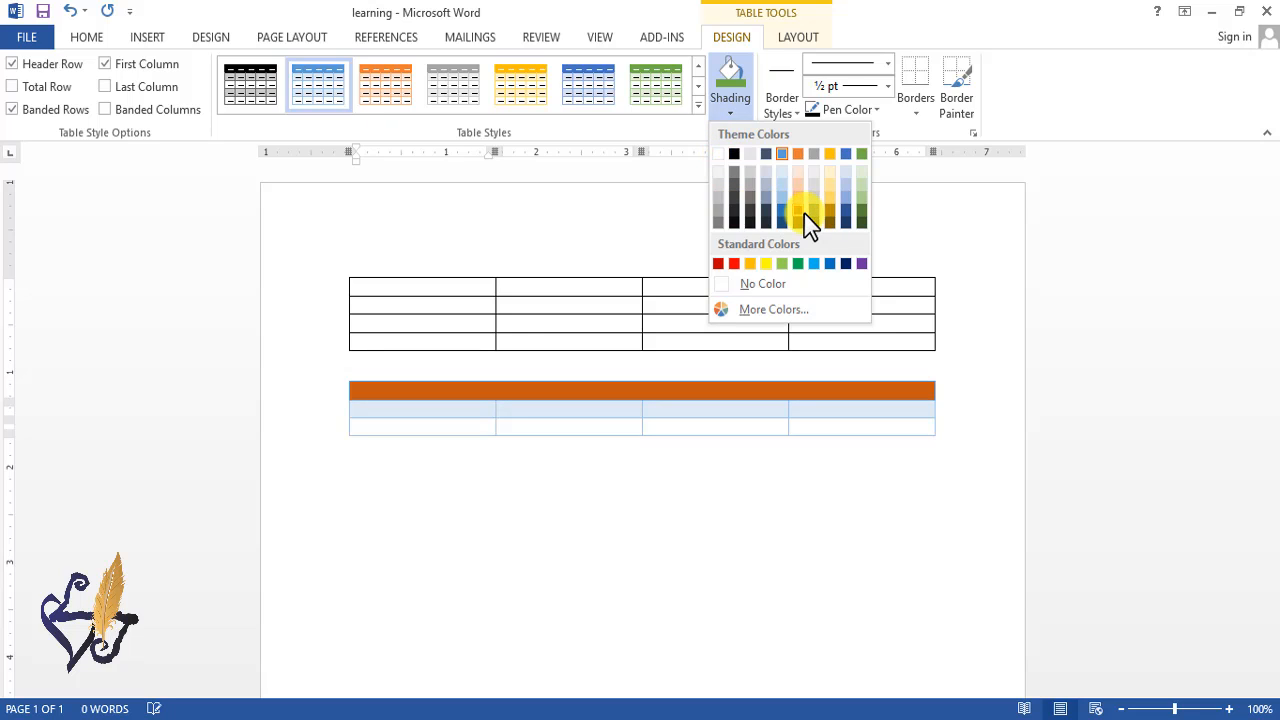
pyautogui.click(862, 170)
pyautogui.click(150, 40)
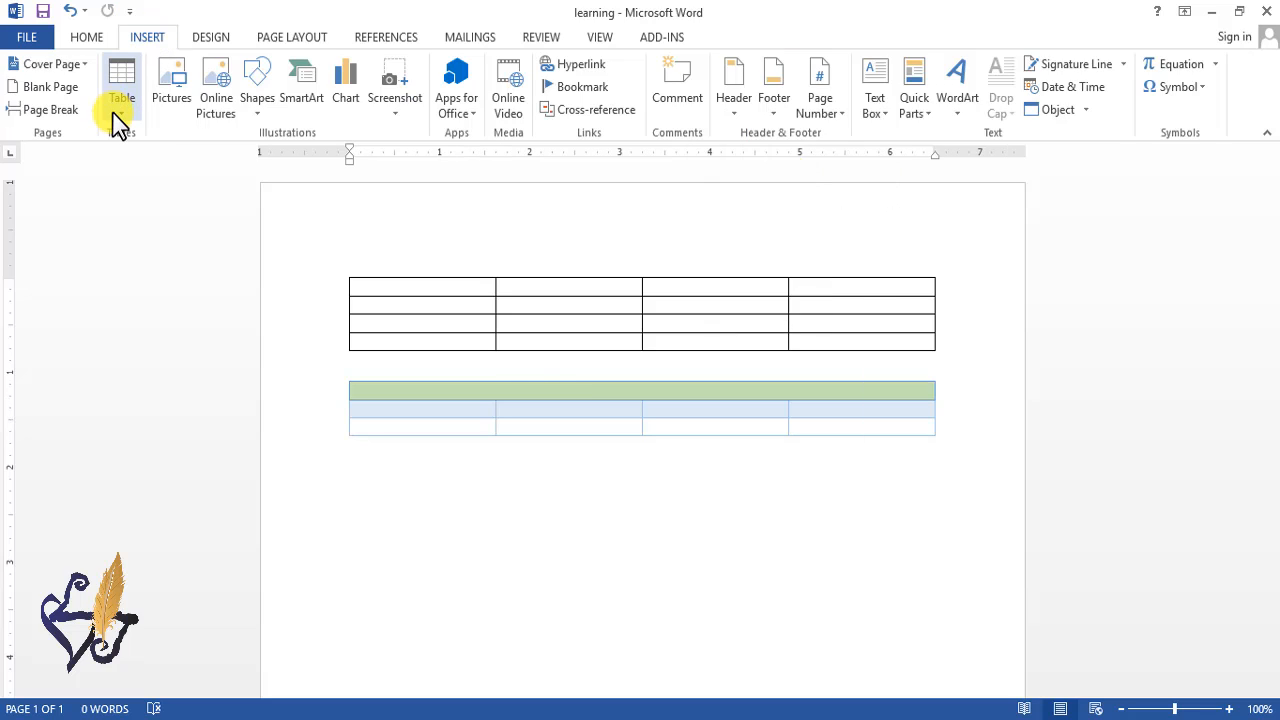
pyautogui.click(490, 305)
pyautogui.click(690, 307)
pyautogui.click(835, 310)
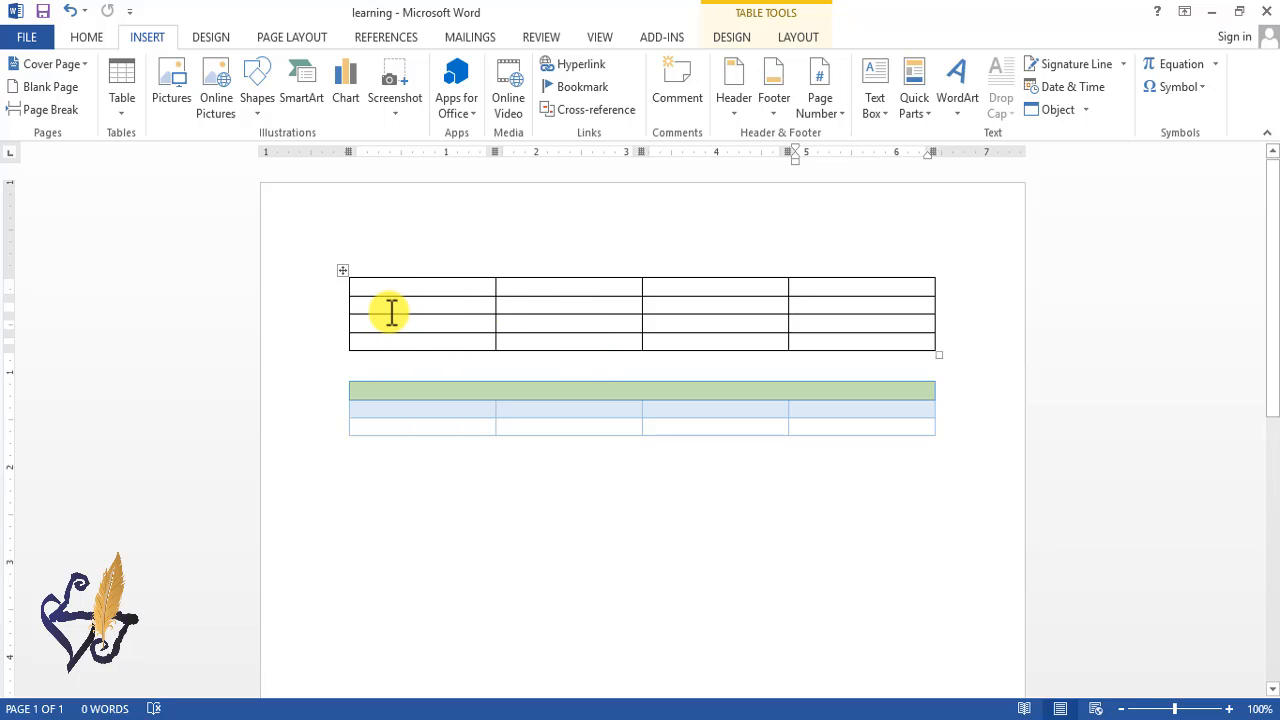
pyautogui.moveTo(344, 314)
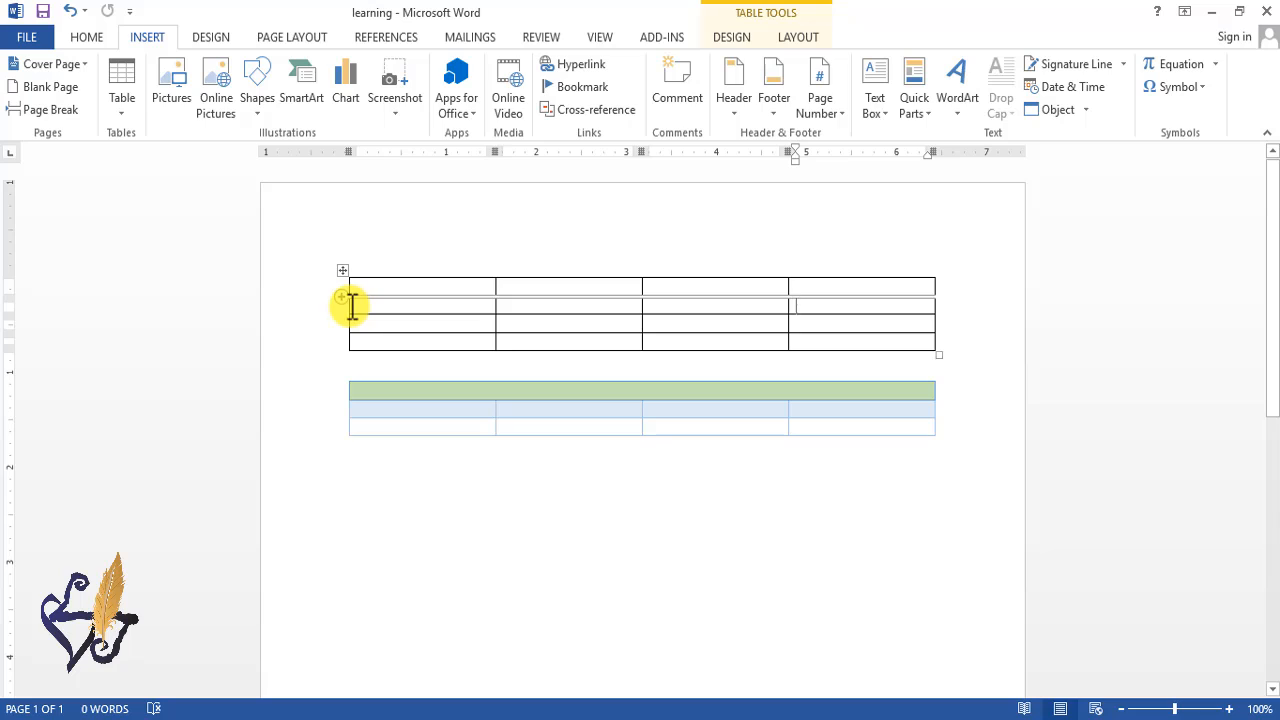
# Insert cells at the second column of the first table, shifting the existing cells right.
pyautogui.click(554, 276)
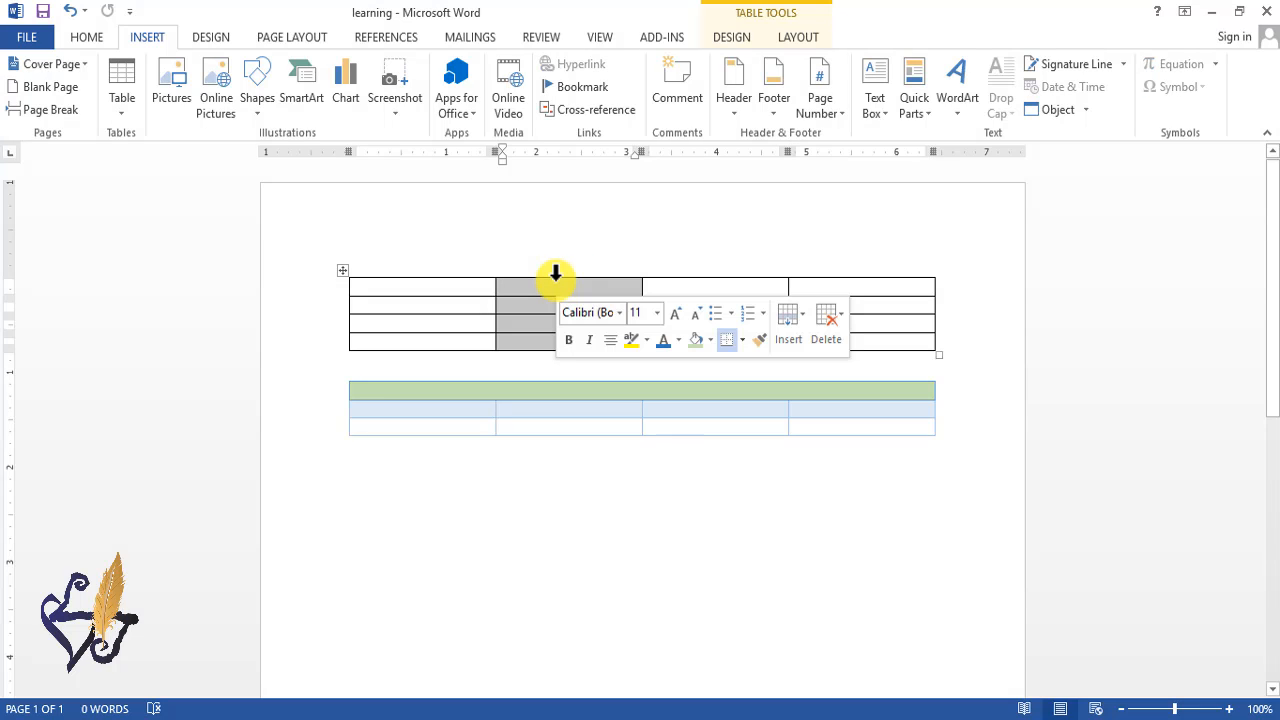
pyautogui.rightClick(555, 277)
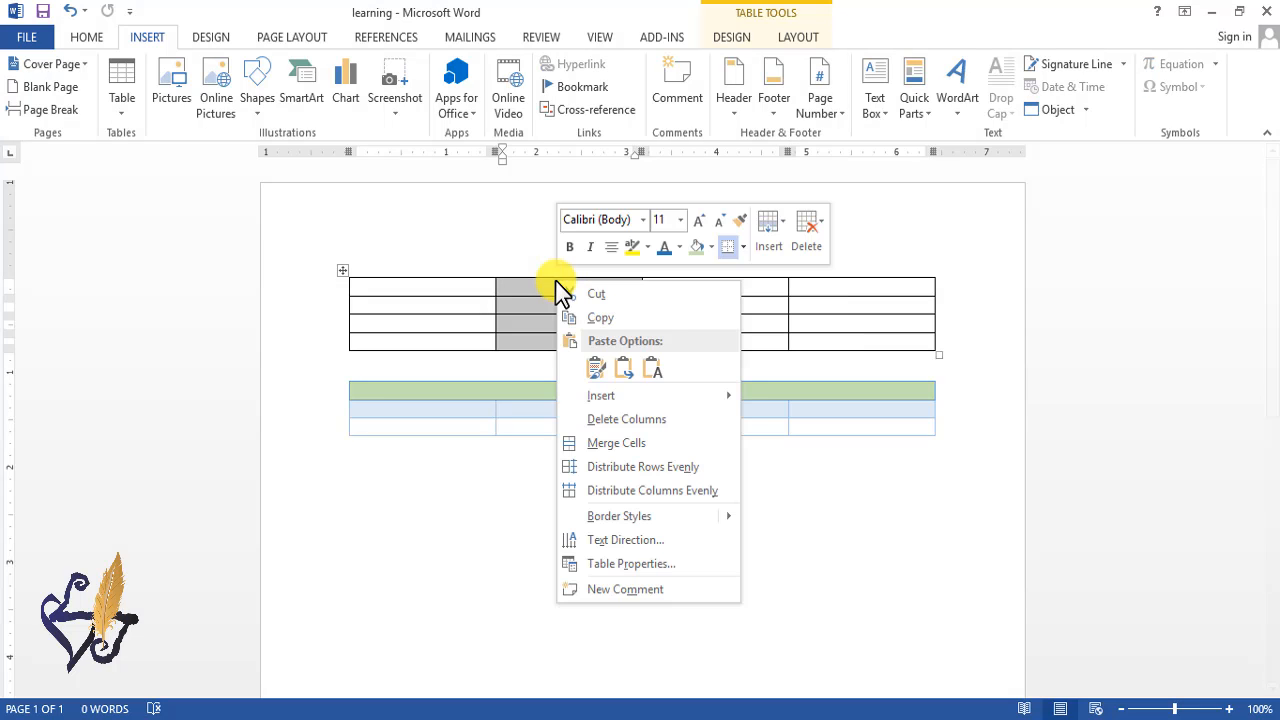
pyautogui.moveTo(607, 405)
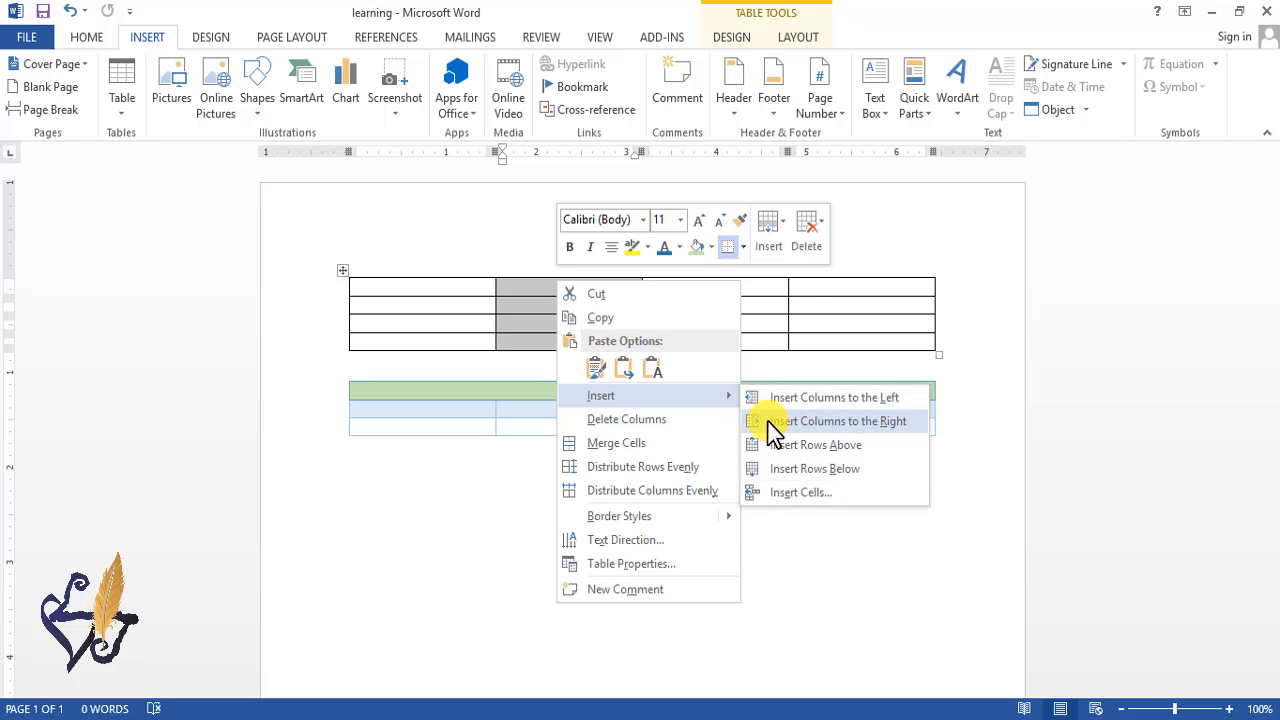
pyautogui.click(790, 492)
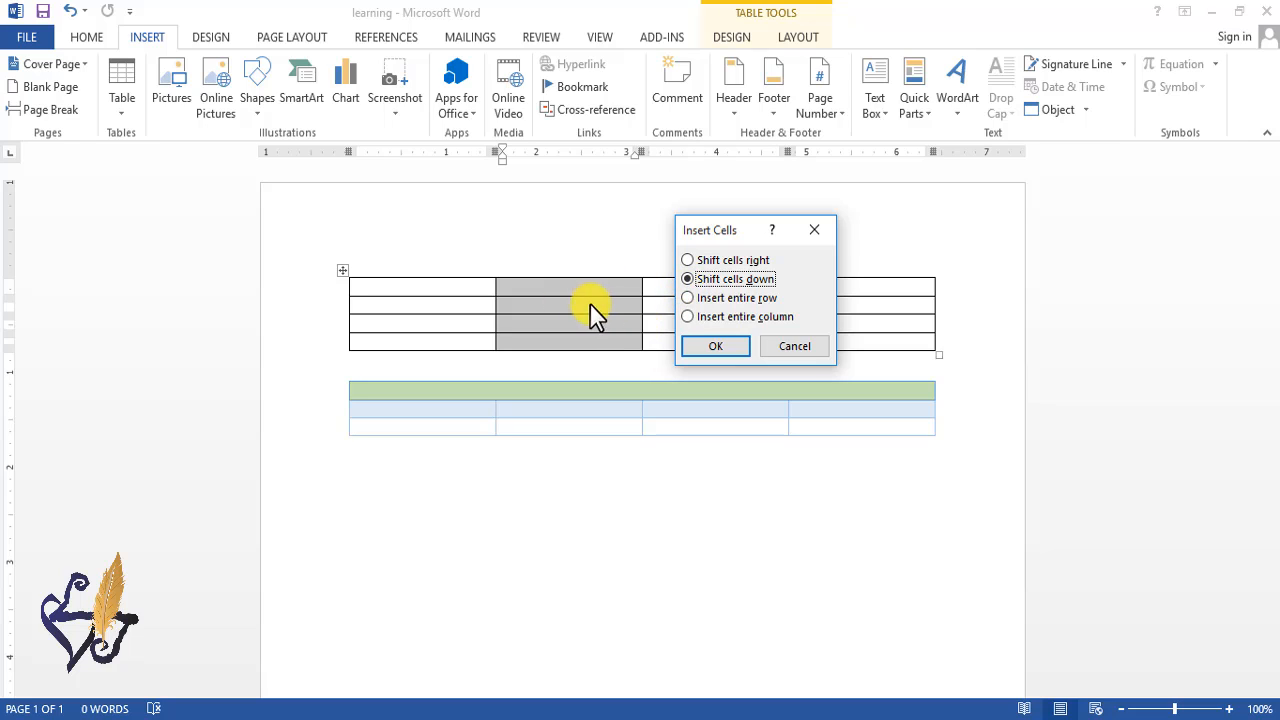
pyautogui.click(688, 261)
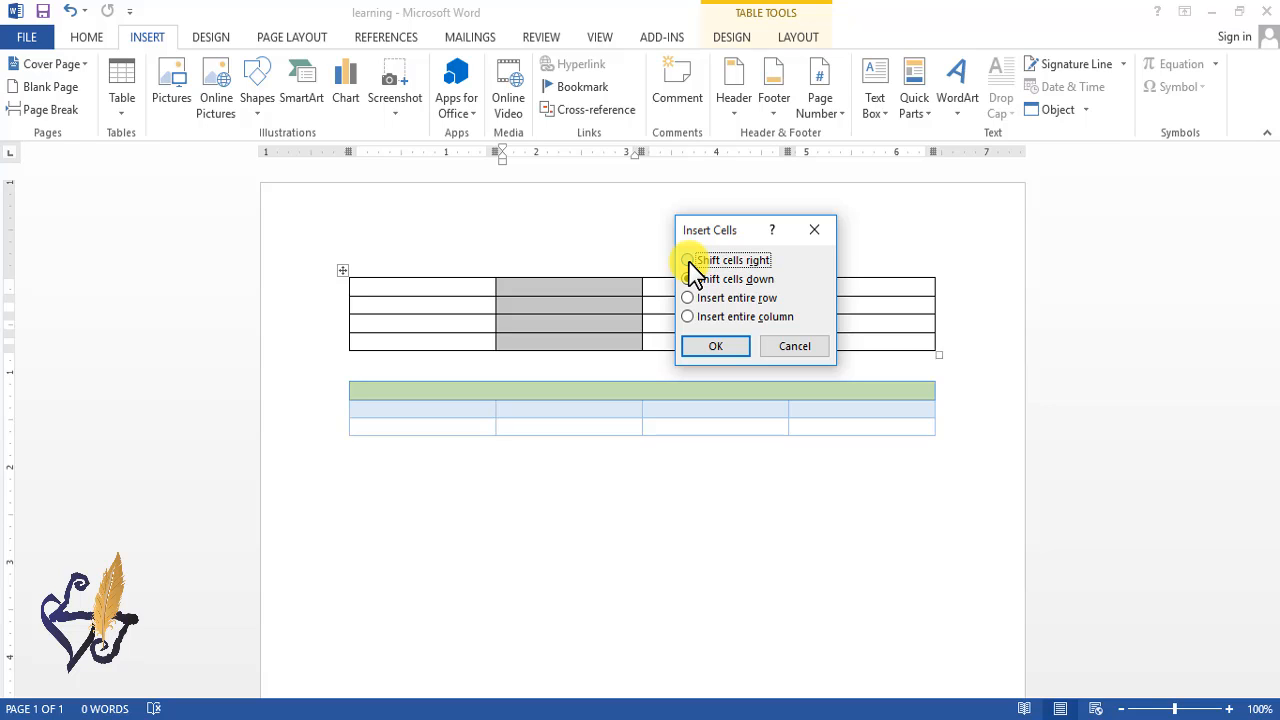
pyautogui.click(713, 345)
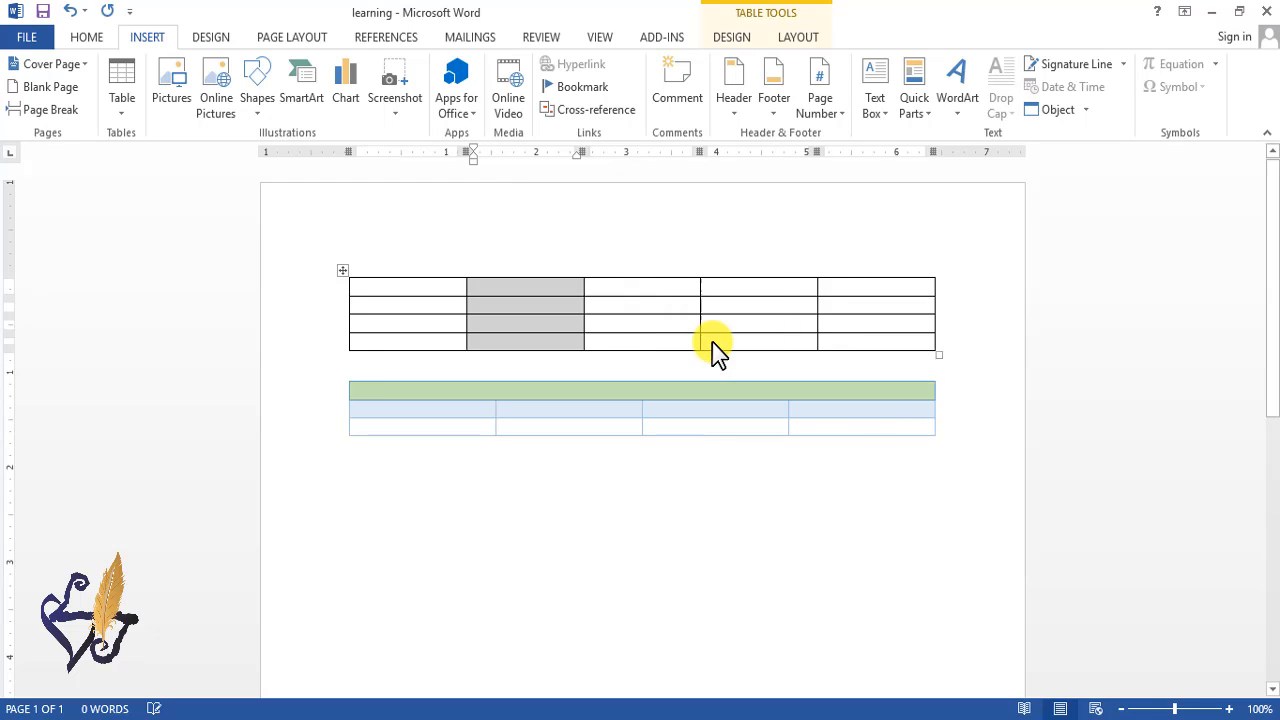
# Merge all cells in the top row of the first table into one cell.
pyautogui.click(541, 323)
pyautogui.click(589, 321)
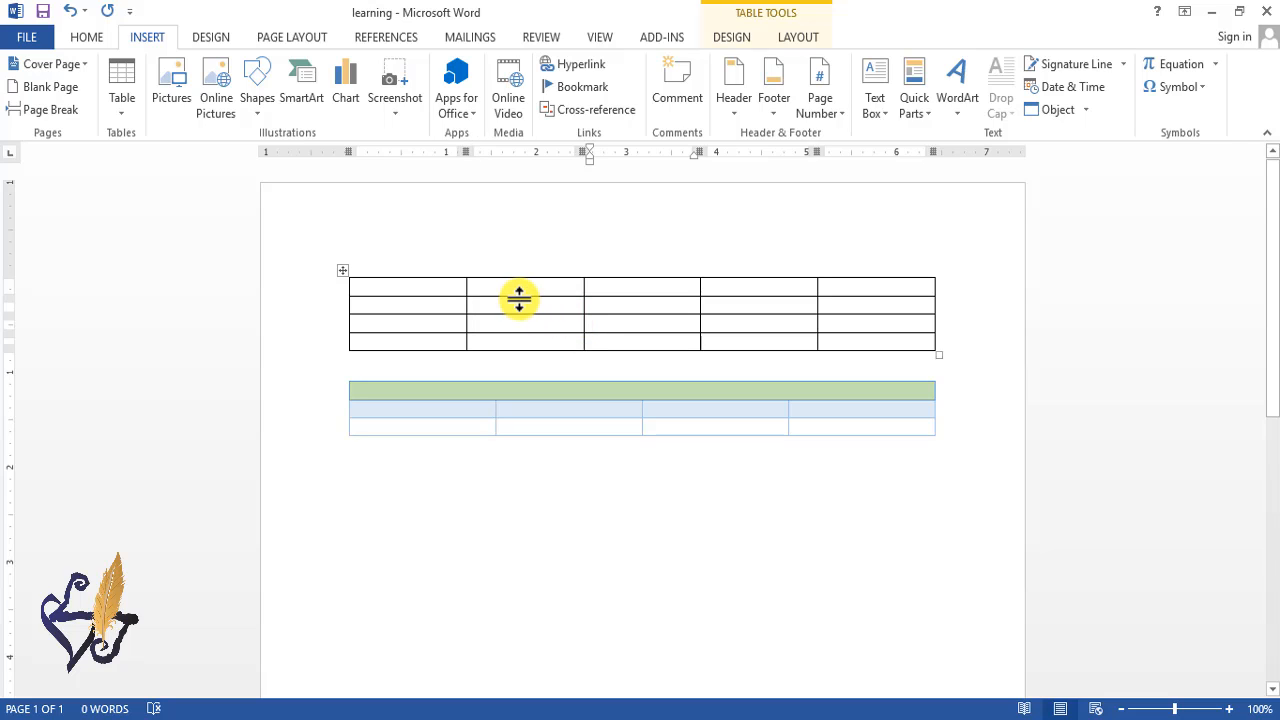
pyautogui.moveTo(423, 286); pyautogui.dragTo(904, 286)
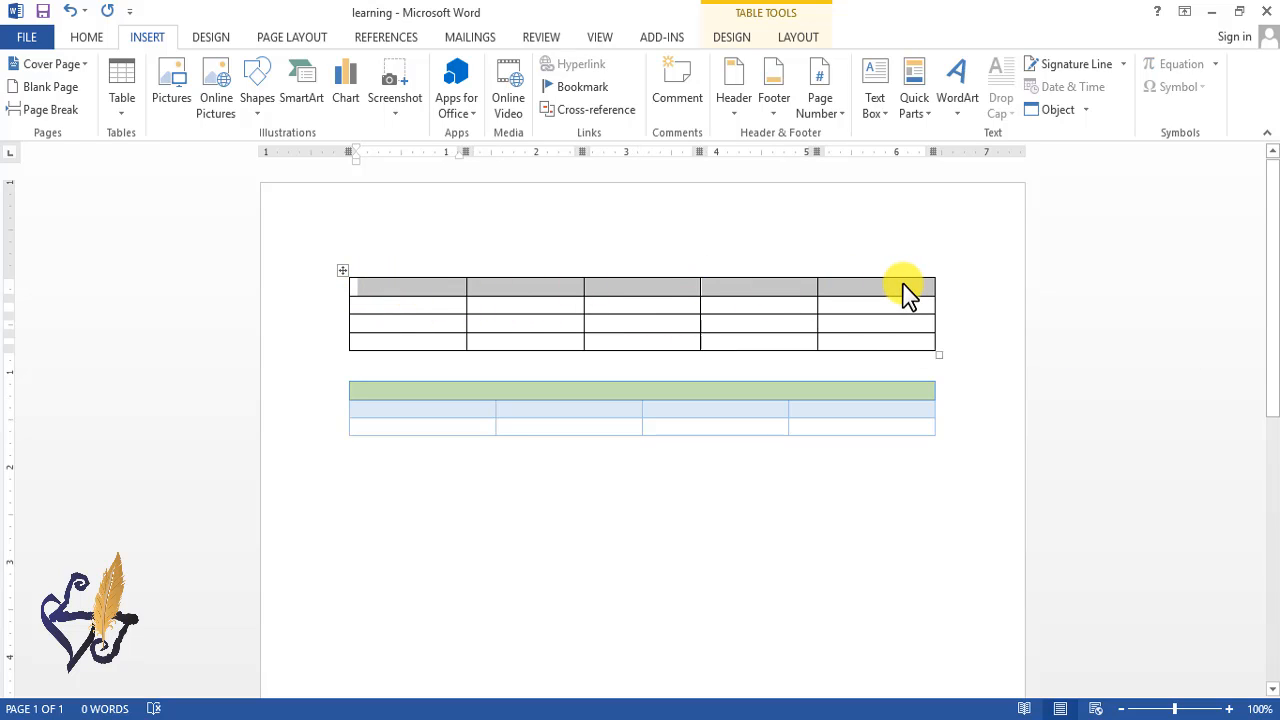
pyautogui.rightClick(451, 287)
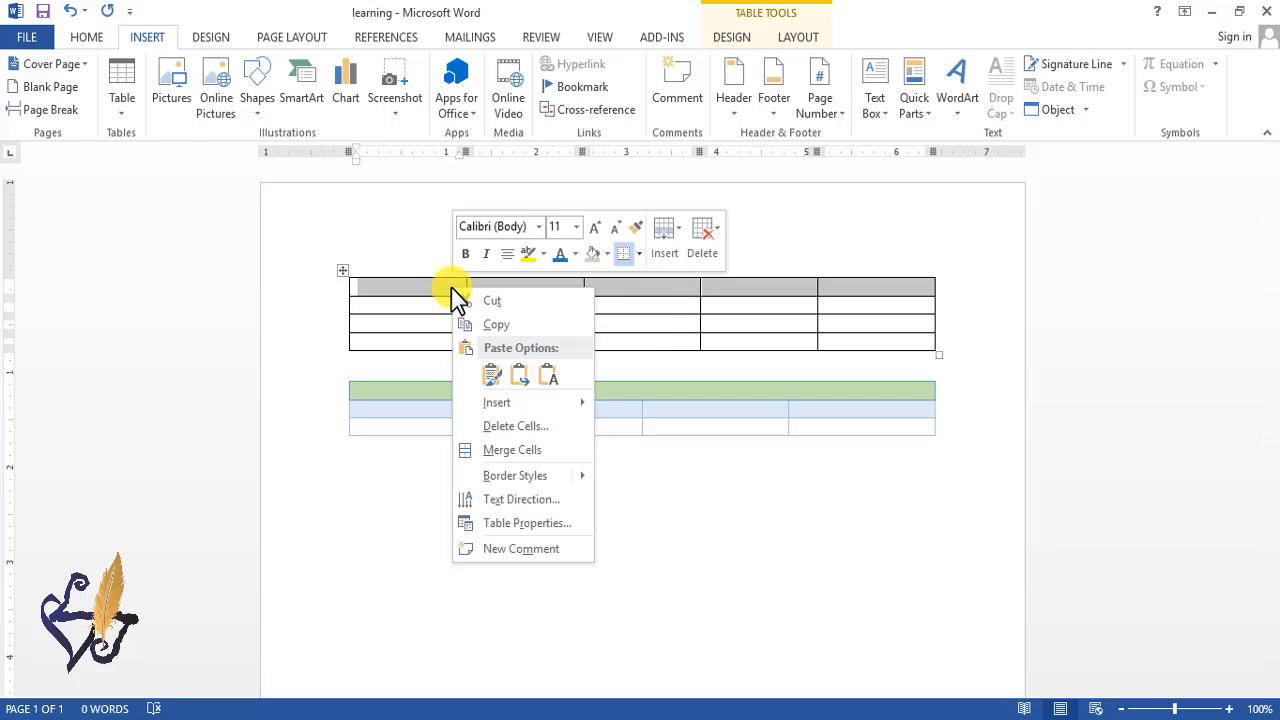
pyautogui.click(512, 452)
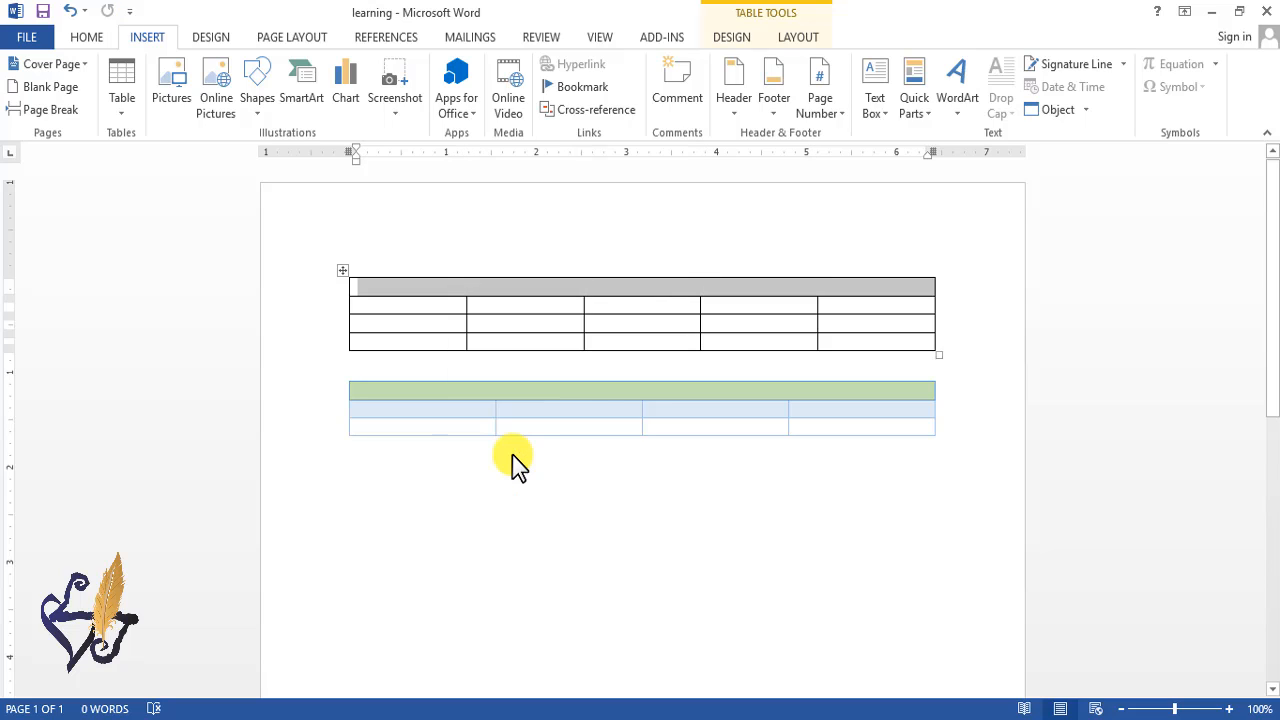
pyautogui.click(546, 318)
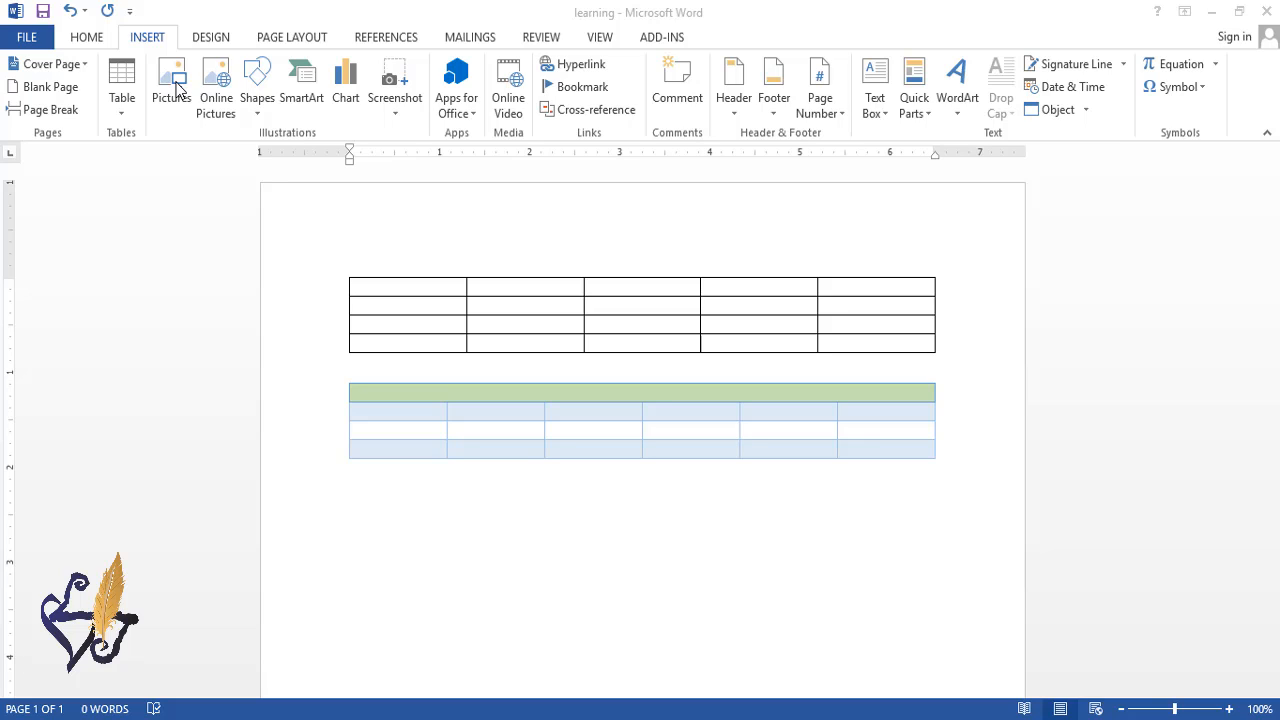
# Insert the "logo design" picture from the Youtub folder on the Desktop below the second table.
pyautogui.click(377, 537)
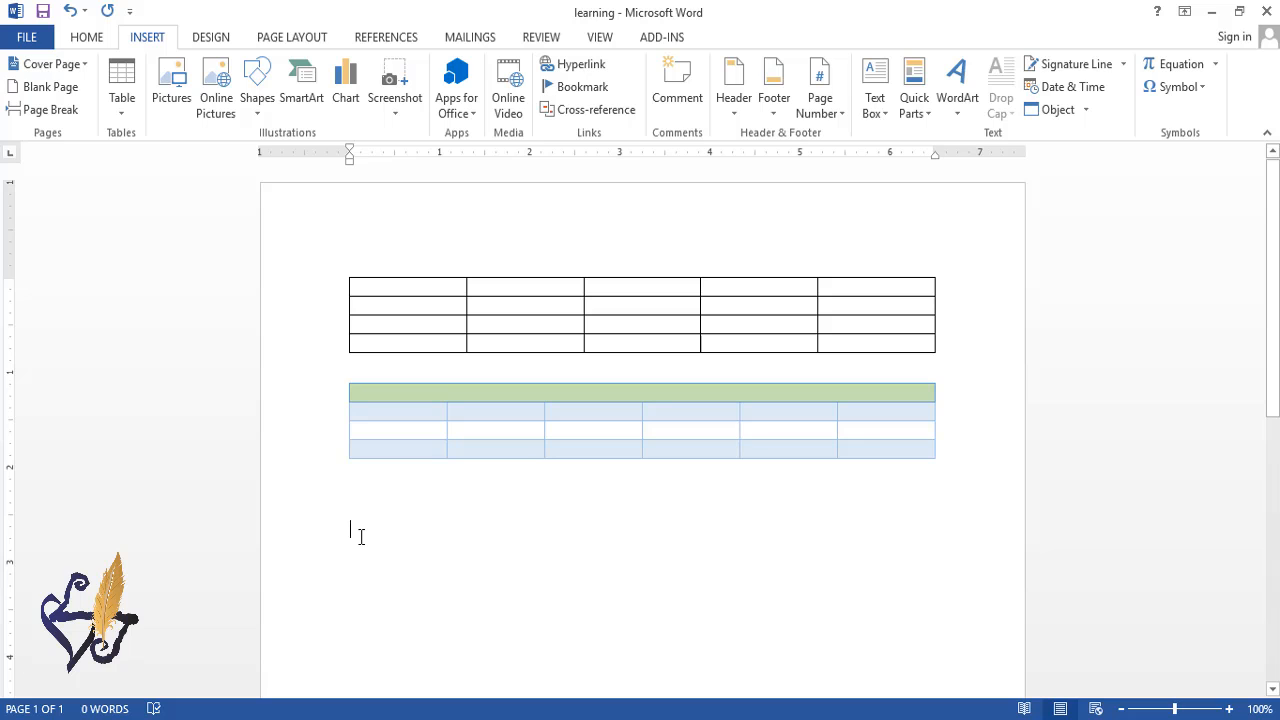
pyautogui.click(172, 88)
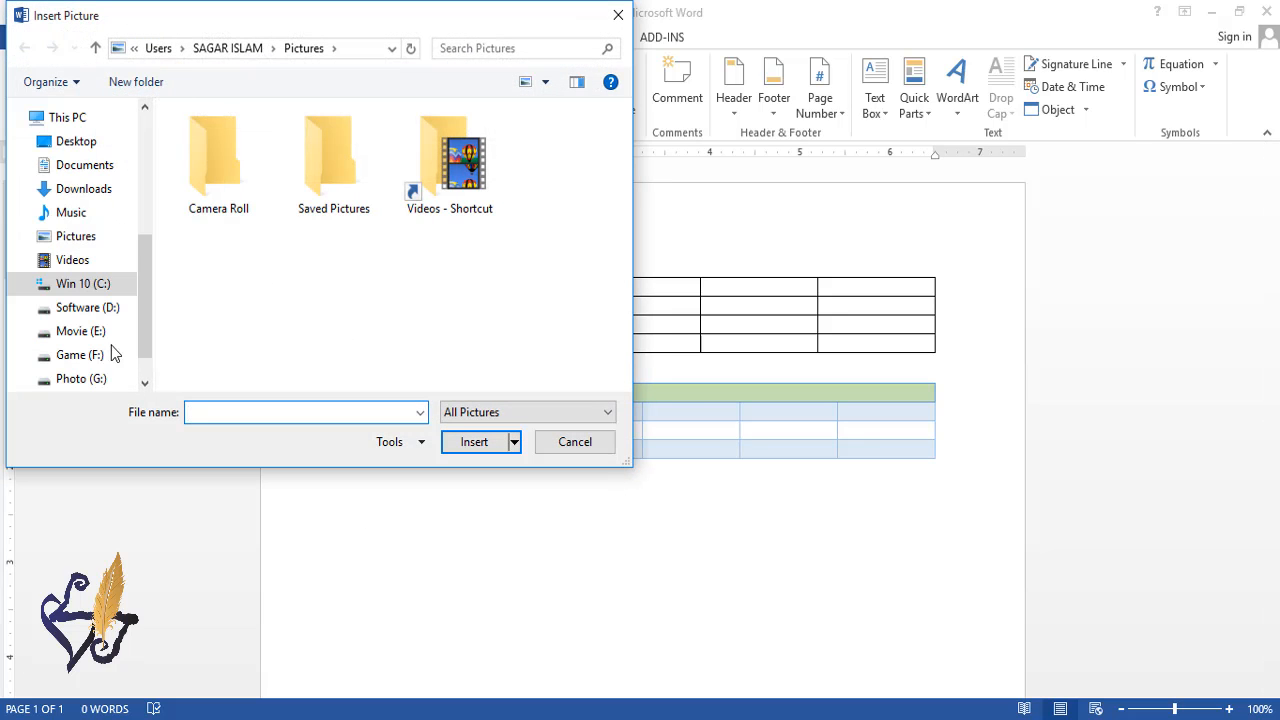
pyautogui.moveTo(146, 310); pyautogui.dragTo(143, 322)
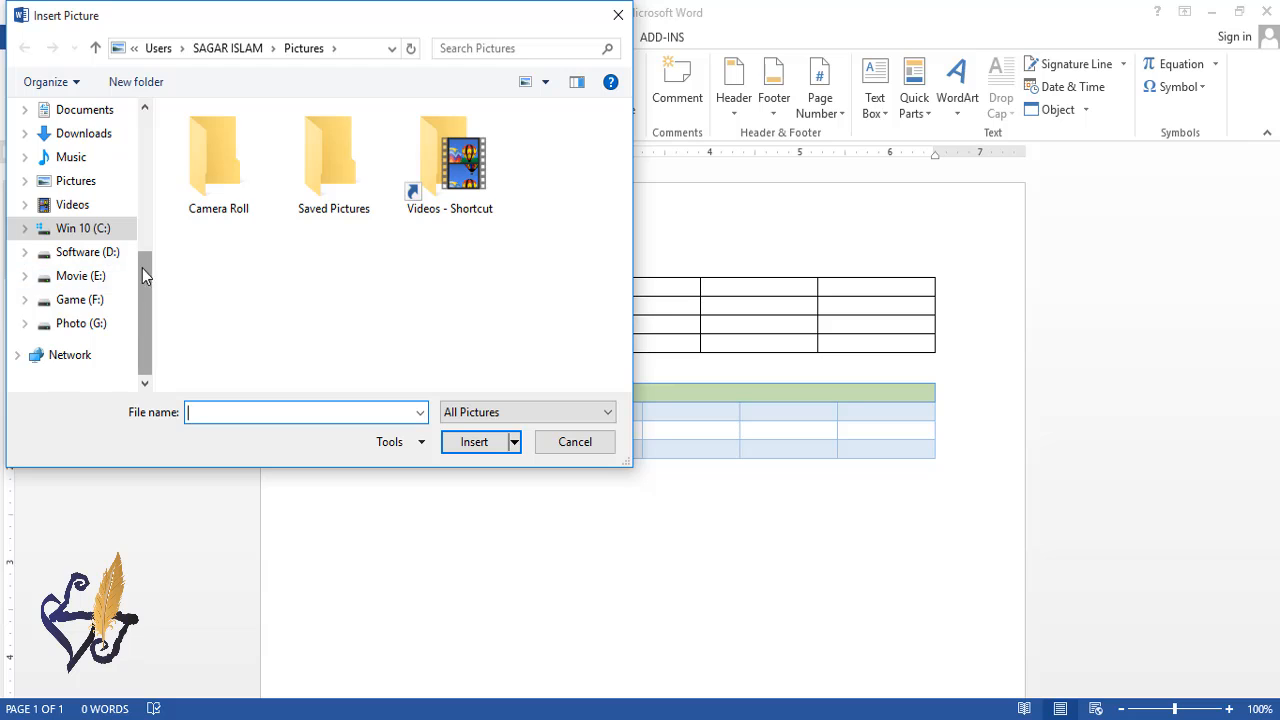
pyautogui.scroll(3, 136, 255)
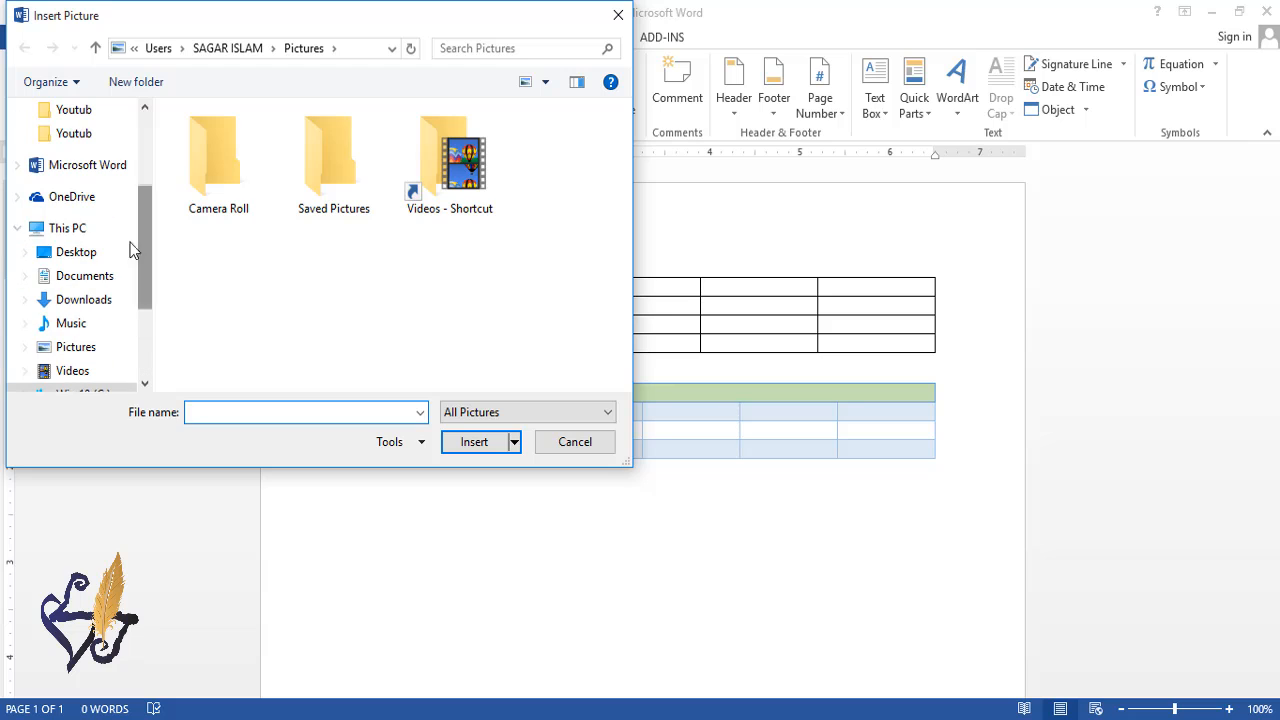
pyautogui.click(74, 252)
pyautogui.doubleClick(441, 322)
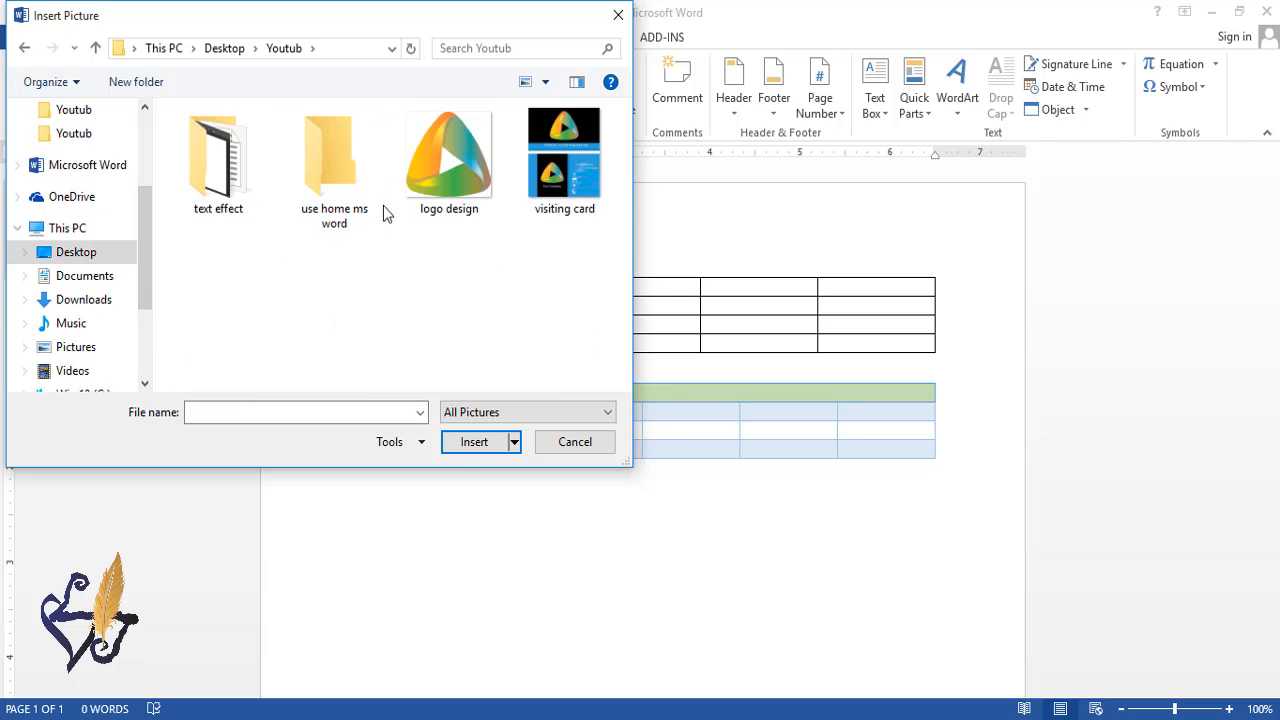
pyautogui.click(449, 160)
pyautogui.click(475, 443)
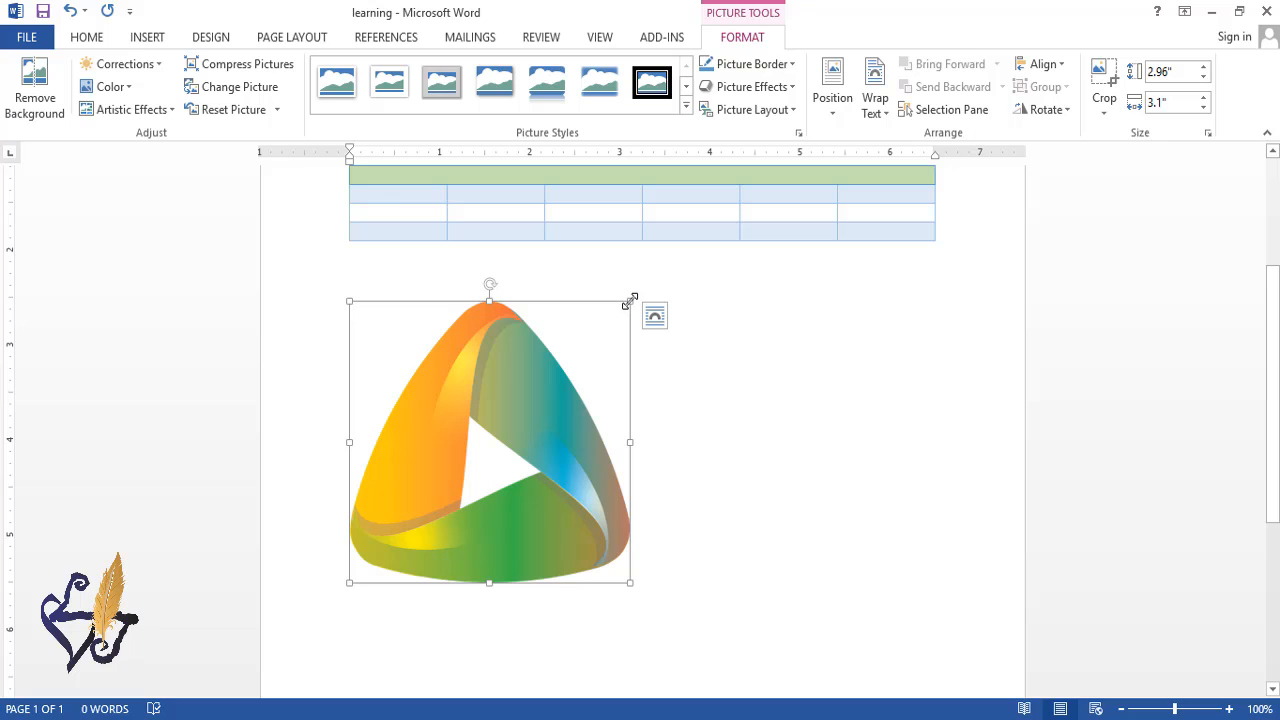
# Shrink the logo picture to about 1.59" by 1.66" and give it a white frame picture style with a shadow.
pyautogui.moveTo(632, 299); pyautogui.dragTo(443, 432)
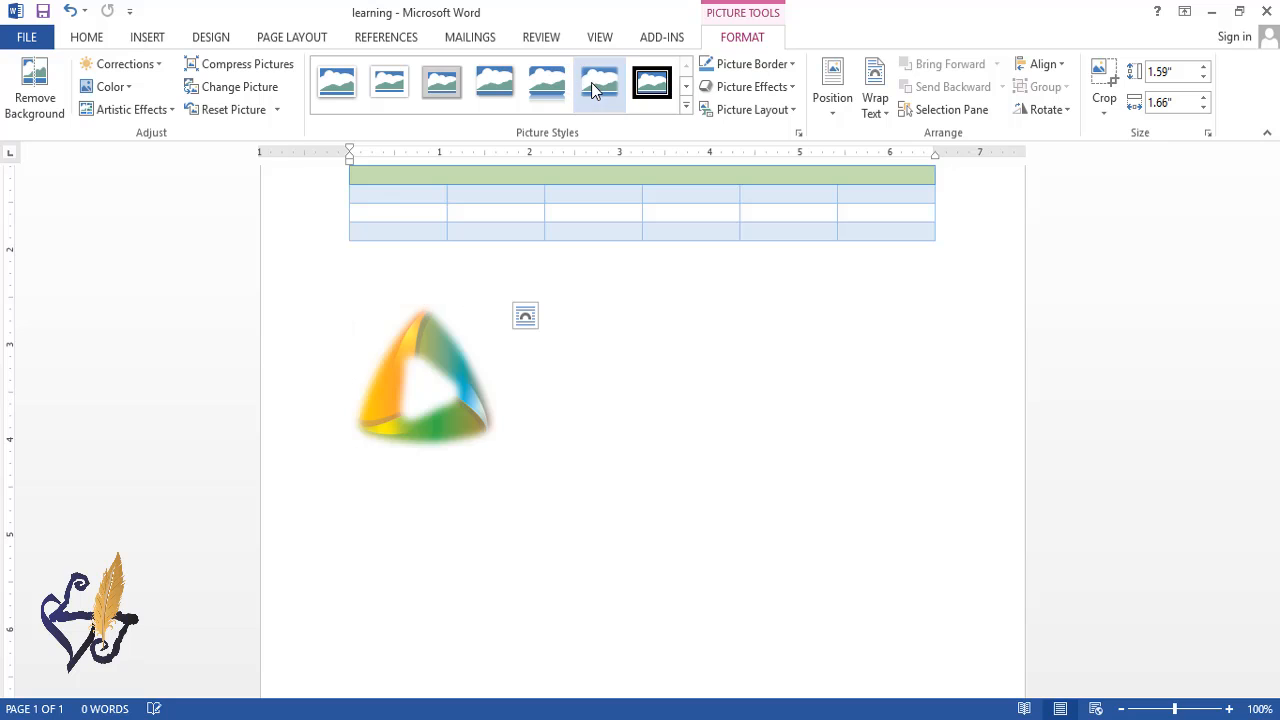
pyautogui.click(541, 83)
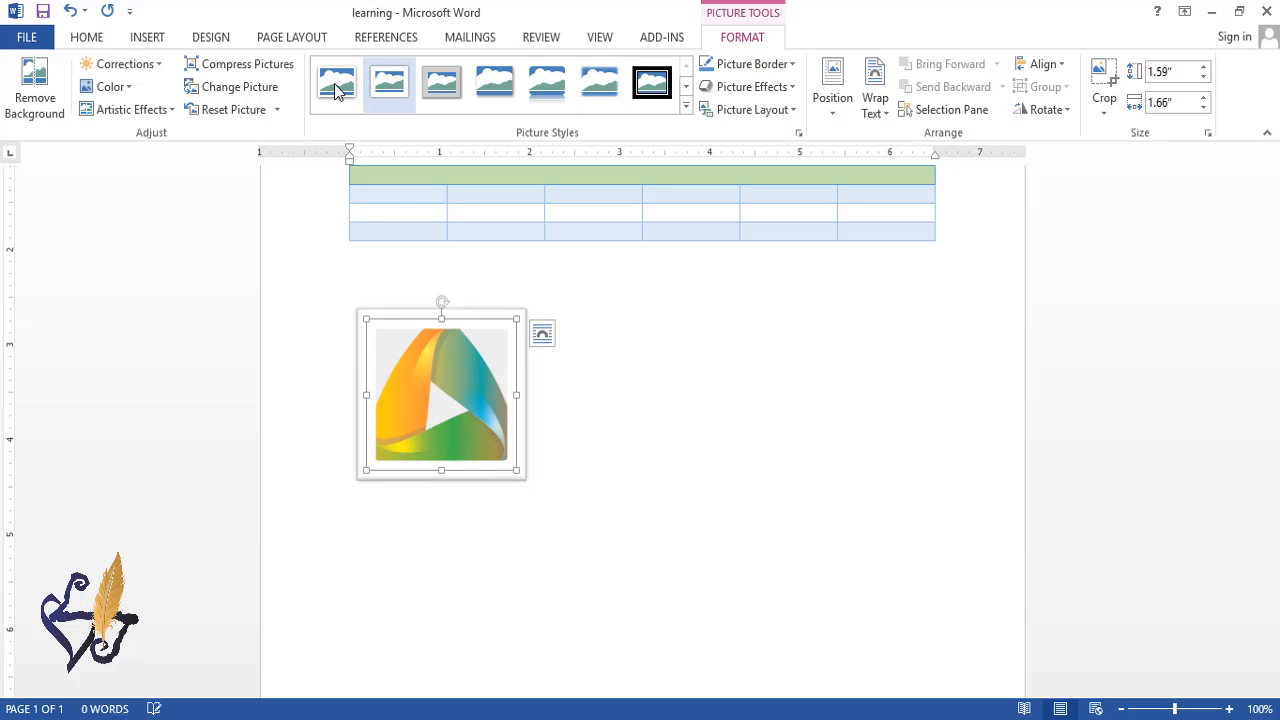
pyautogui.click(317, 270)
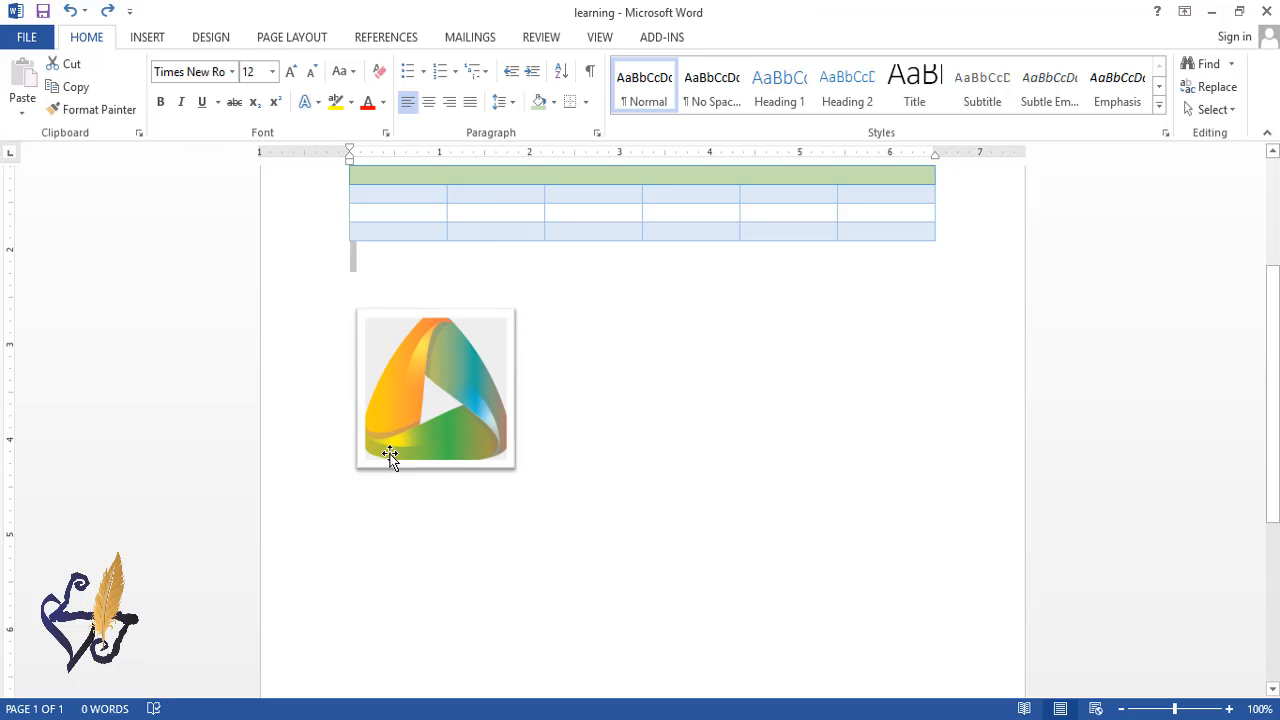
# Try to move the inline logo picture to another place in the empty area below the second table.
pyautogui.click(431, 401)
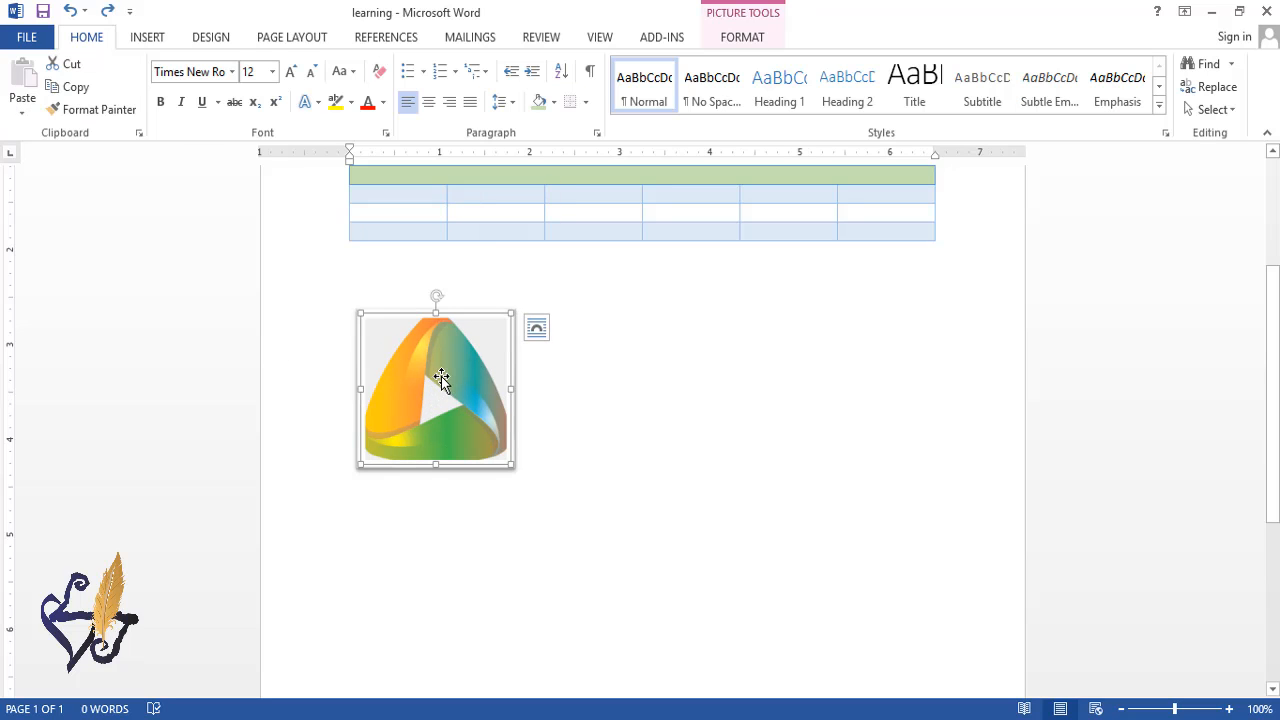
pyautogui.moveTo(408, 386); pyautogui.dragTo(560, 381)
pyautogui.moveTo(408, 384); pyautogui.dragTo(550, 405)
pyautogui.moveTo(417, 408)
pyautogui.mouseDown()
pyautogui.moveTo(426, 443)
pyautogui.moveTo(426, 406)
pyautogui.mouseUp()
# Set the text wrapping of the logo picture to In Front of Text.
pyautogui.rightClick(427, 387)
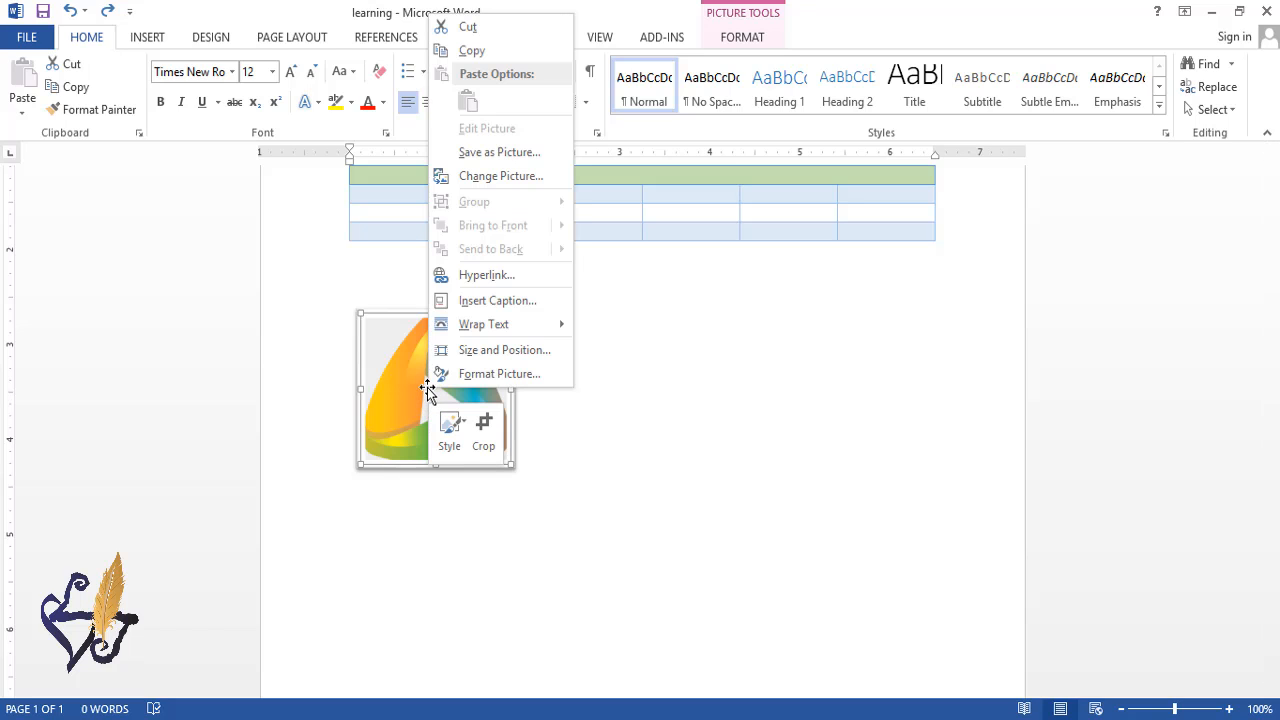
pyautogui.moveTo(485, 334)
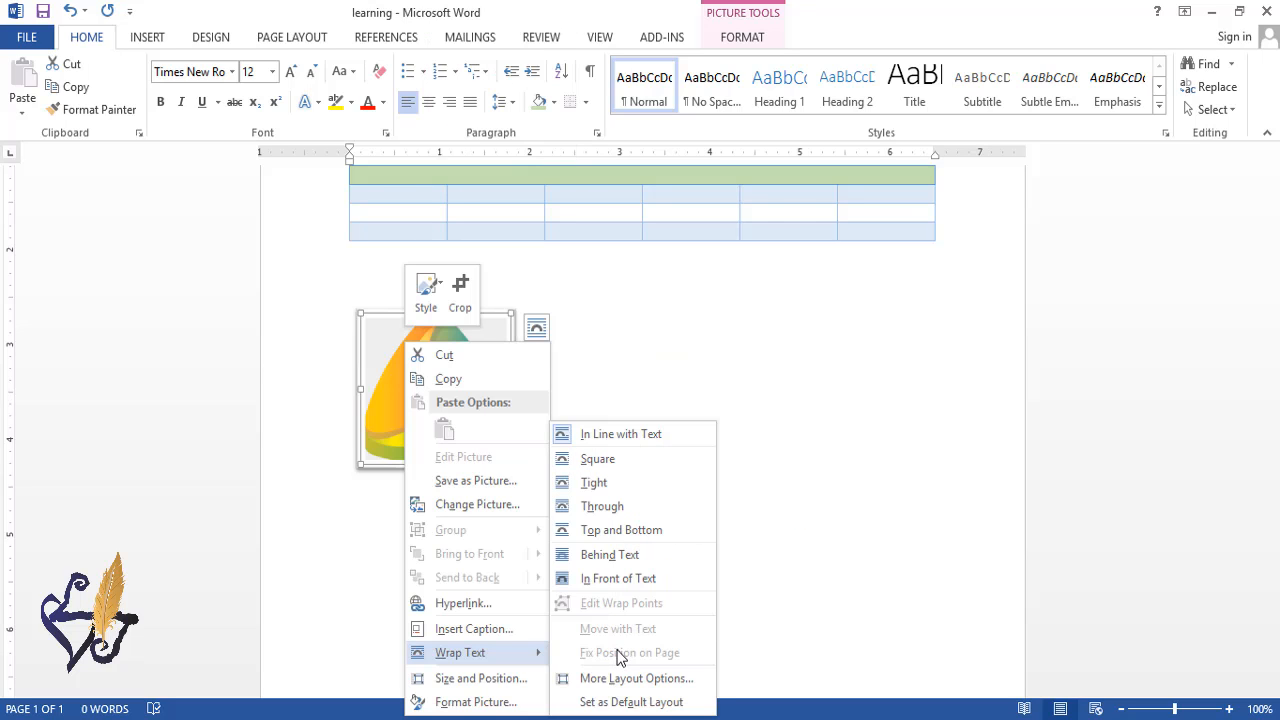
pyautogui.click(596, 584)
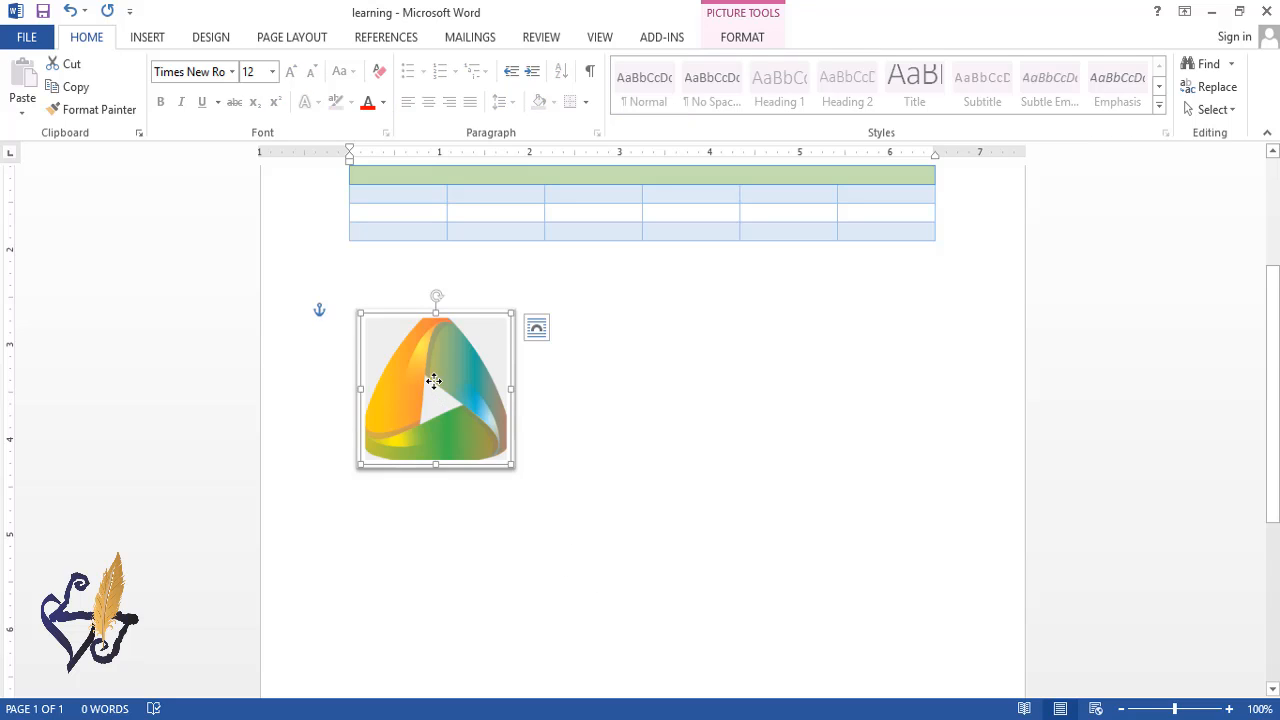
# Move the logo picture freely around the area below the second table, place it near the left margin and enlarge it slightly.
pyautogui.moveTo(433, 380); pyautogui.dragTo(436, 484)
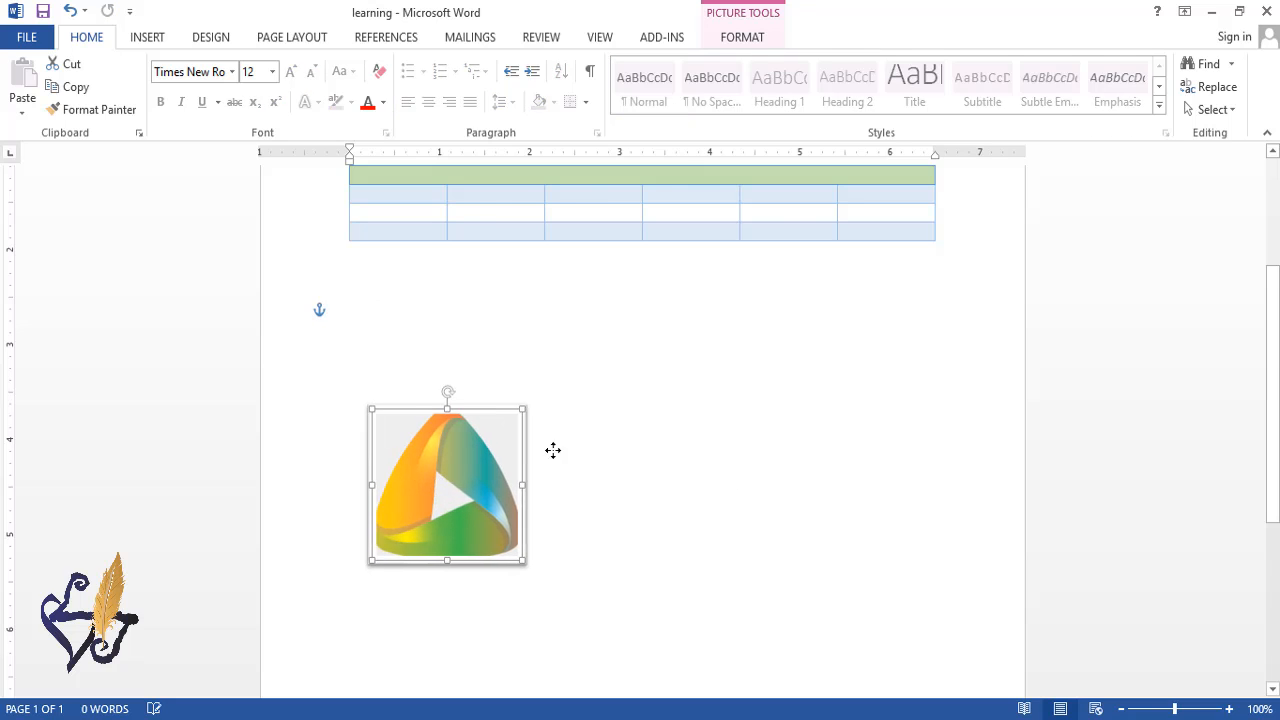
pyautogui.moveTo(553, 450); pyautogui.dragTo(367, 642)
pyautogui.moveTo(374, 586); pyautogui.dragTo(669, 358)
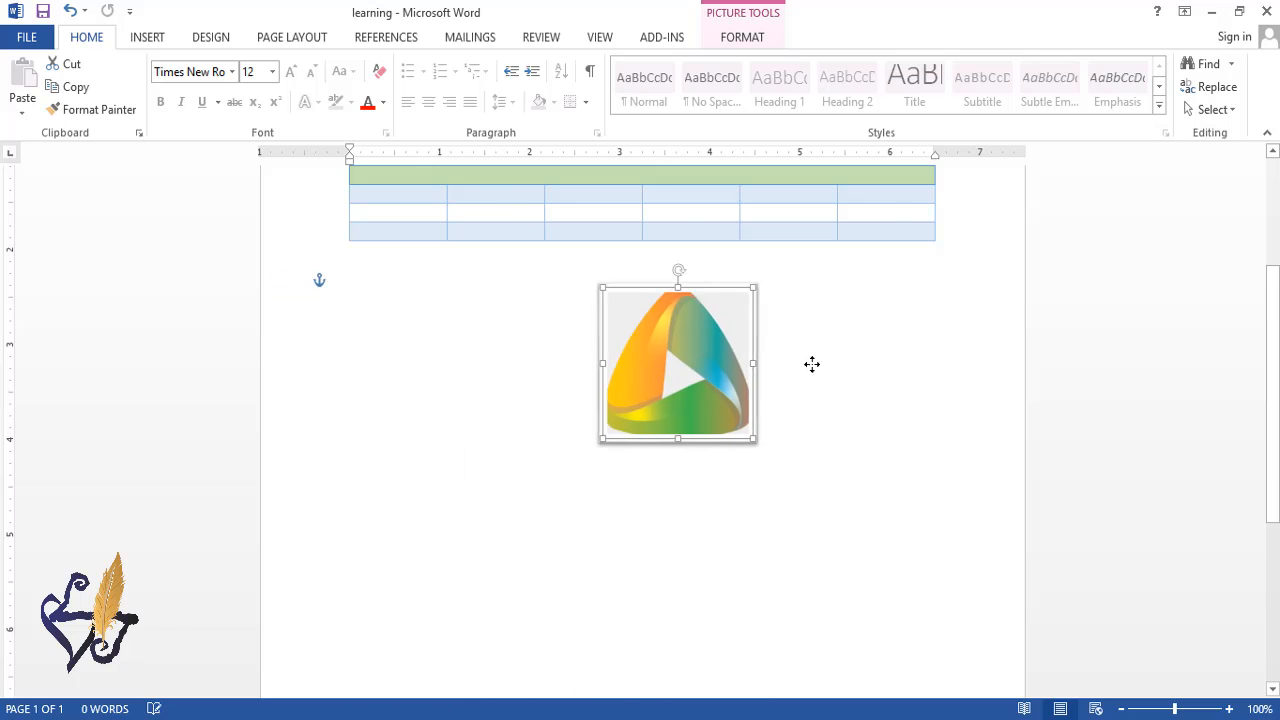
pyautogui.moveTo(811, 364); pyautogui.dragTo(440, 380)
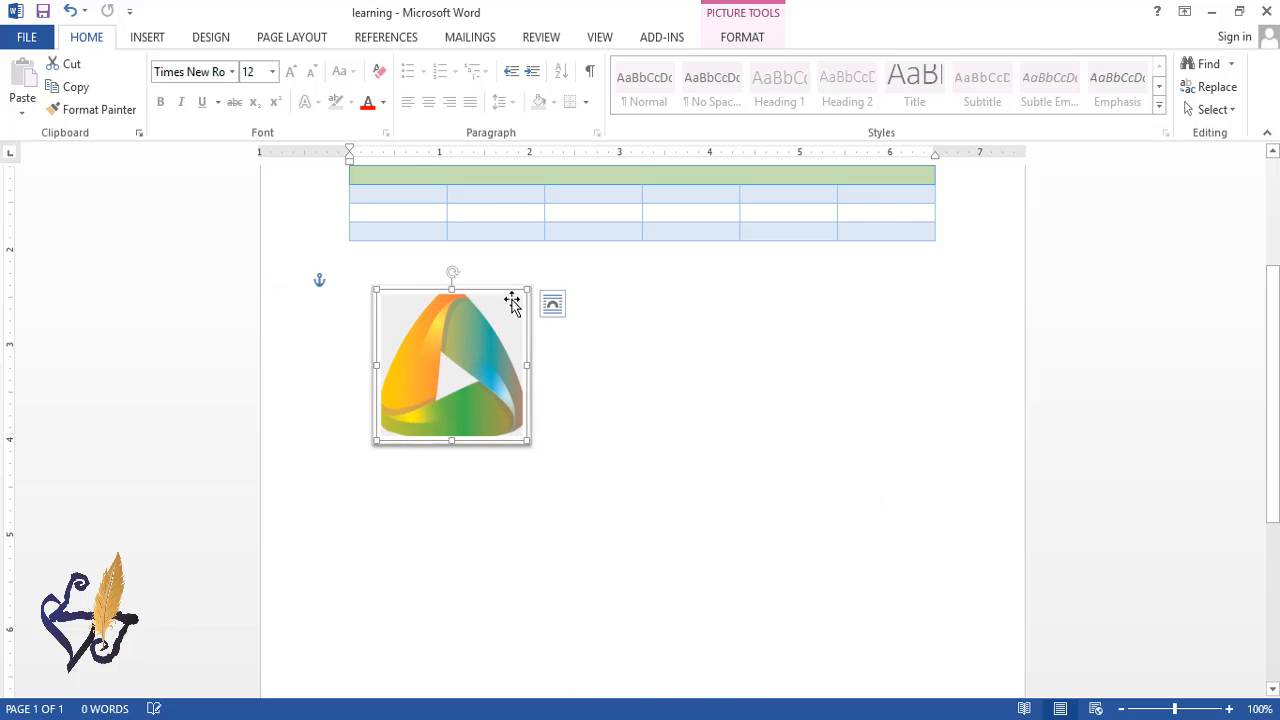
pyautogui.moveTo(527, 289); pyautogui.dragTo(547, 276)
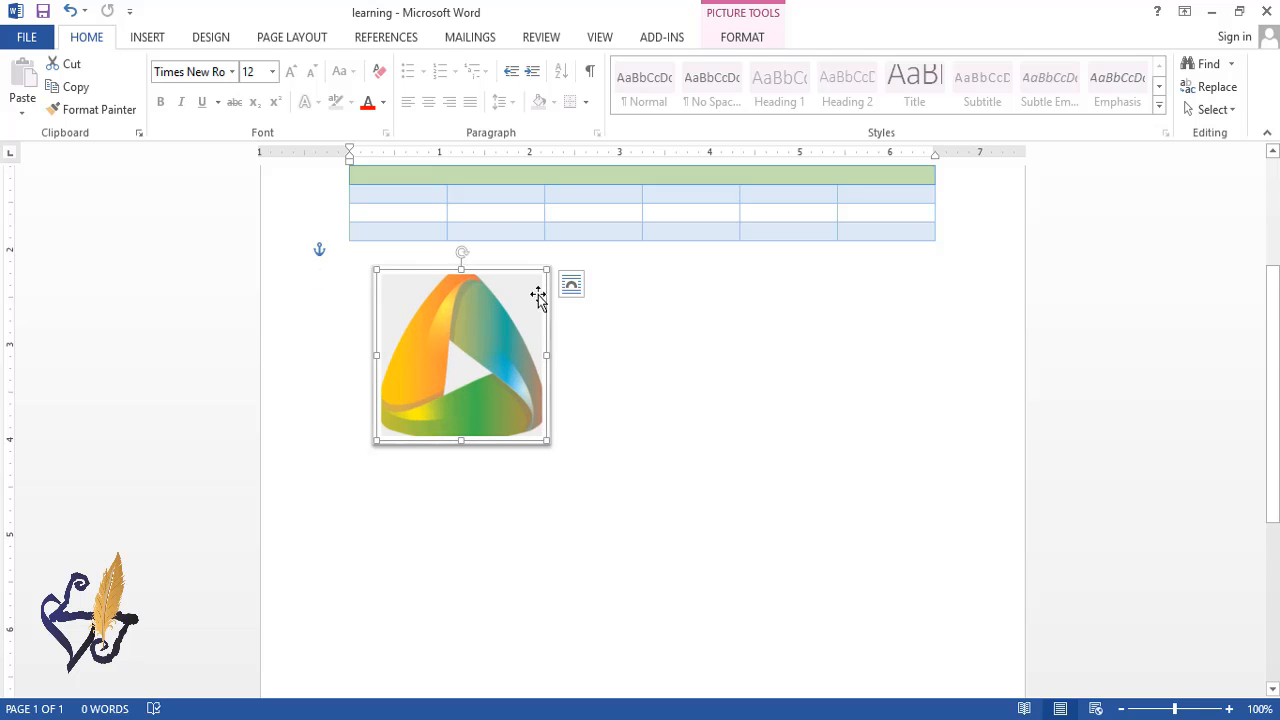
pyautogui.moveTo(466, 343); pyautogui.dragTo(437, 373)
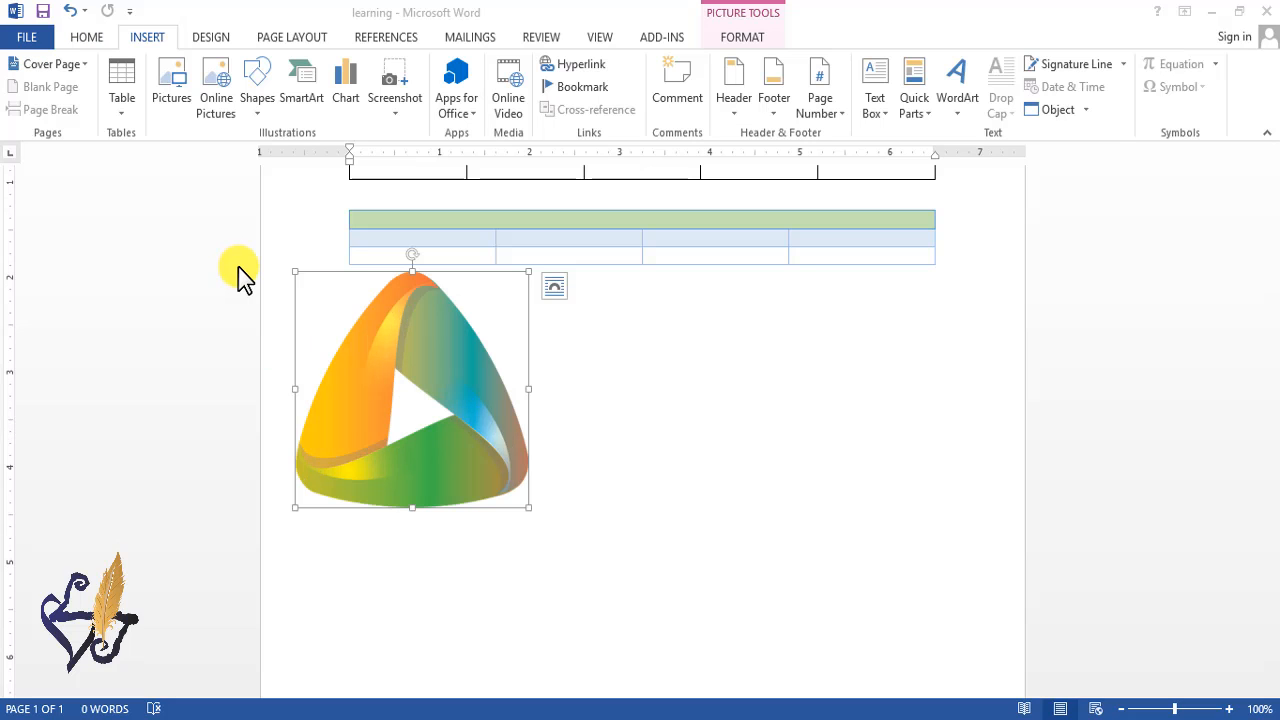
# Draw a rectangle about 0.82" high and 1.68" wide beside the logo and give it the light blue gradient shape style.
pyautogui.click(262, 122)
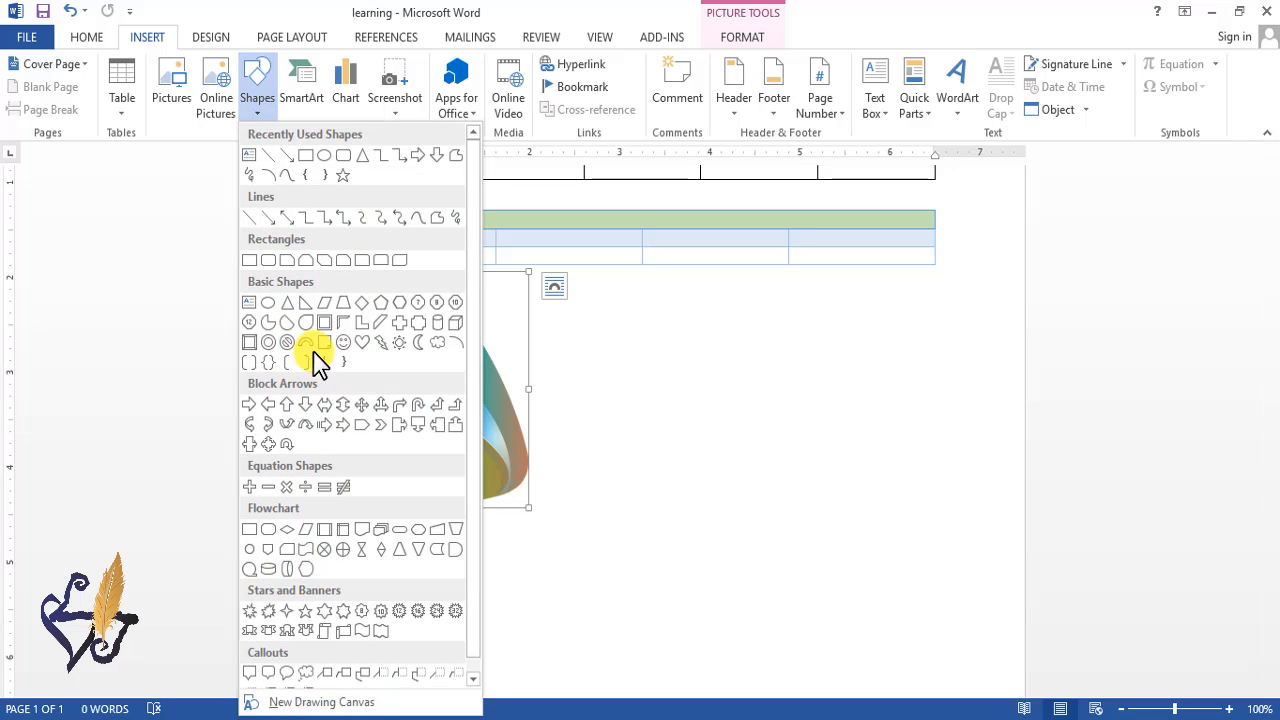
pyautogui.scroll(-1, 322, 325)
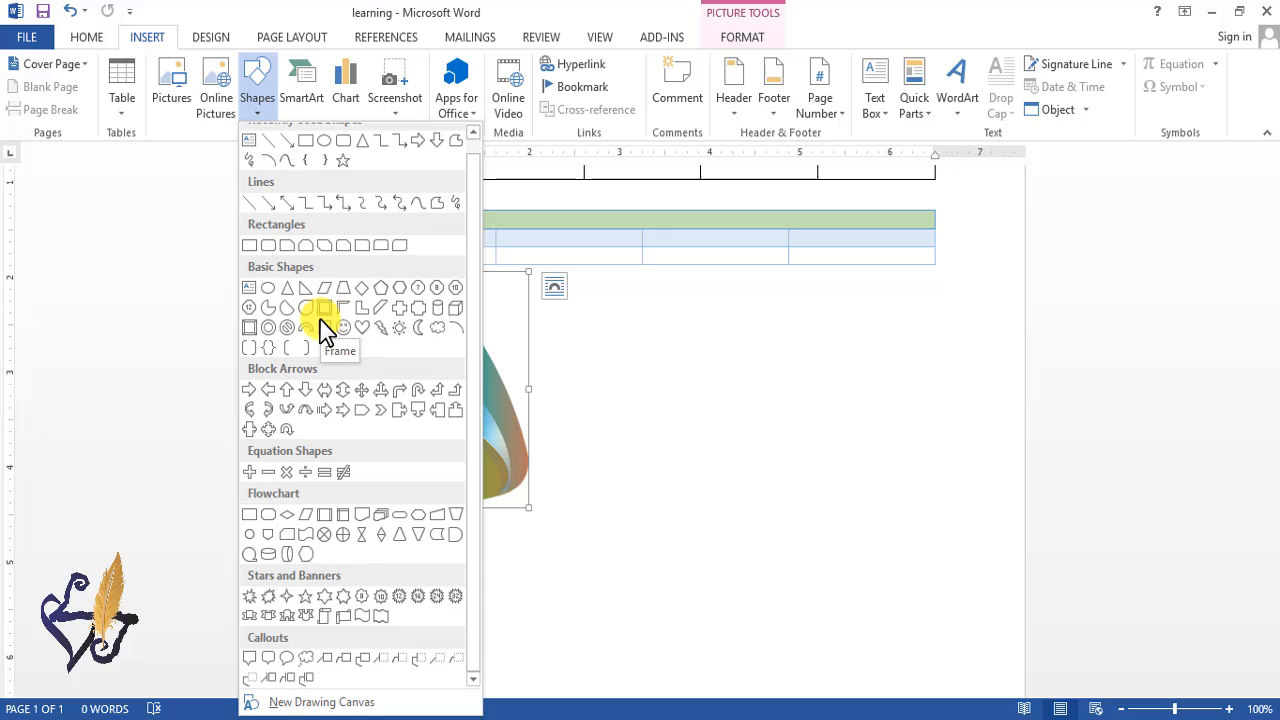
pyautogui.scroll(1, 312, 448)
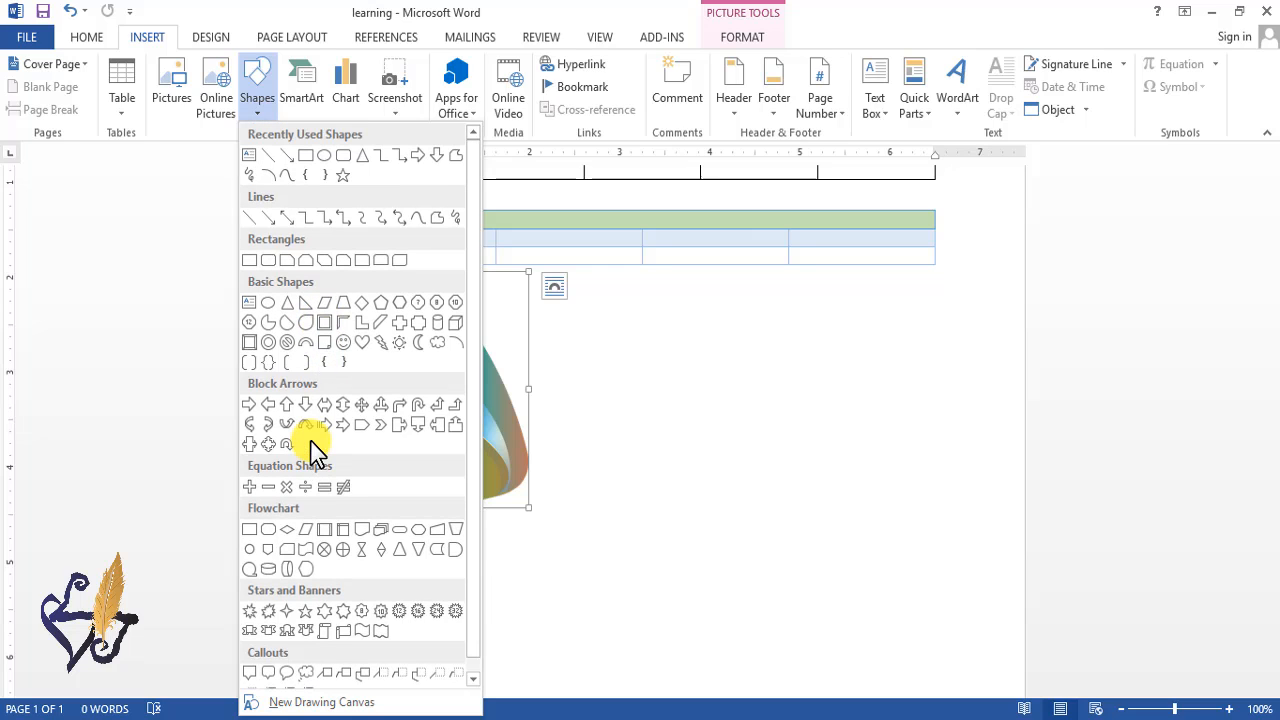
pyautogui.click(308, 157)
pyautogui.moveTo(640, 404)
pyautogui.mouseDown()
pyautogui.moveTo(677, 449)
pyautogui.moveTo(791, 482)
pyautogui.mouseUp()
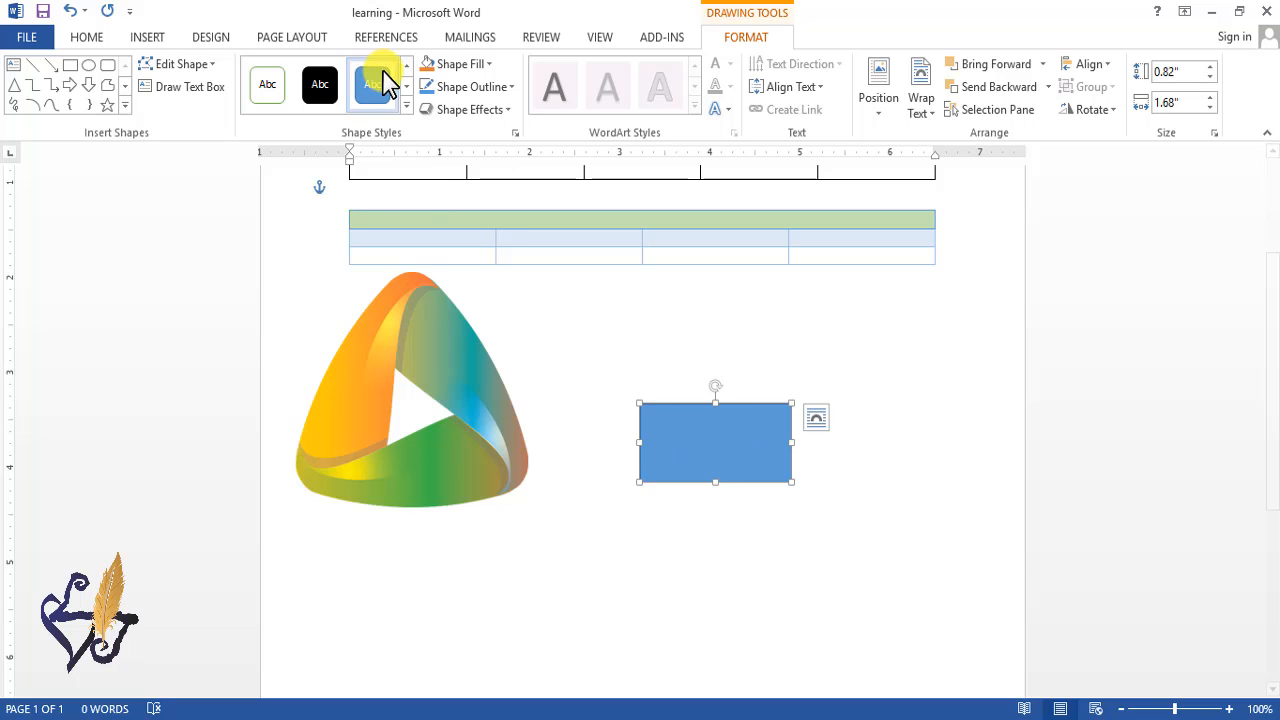
pyautogui.click(406, 106)
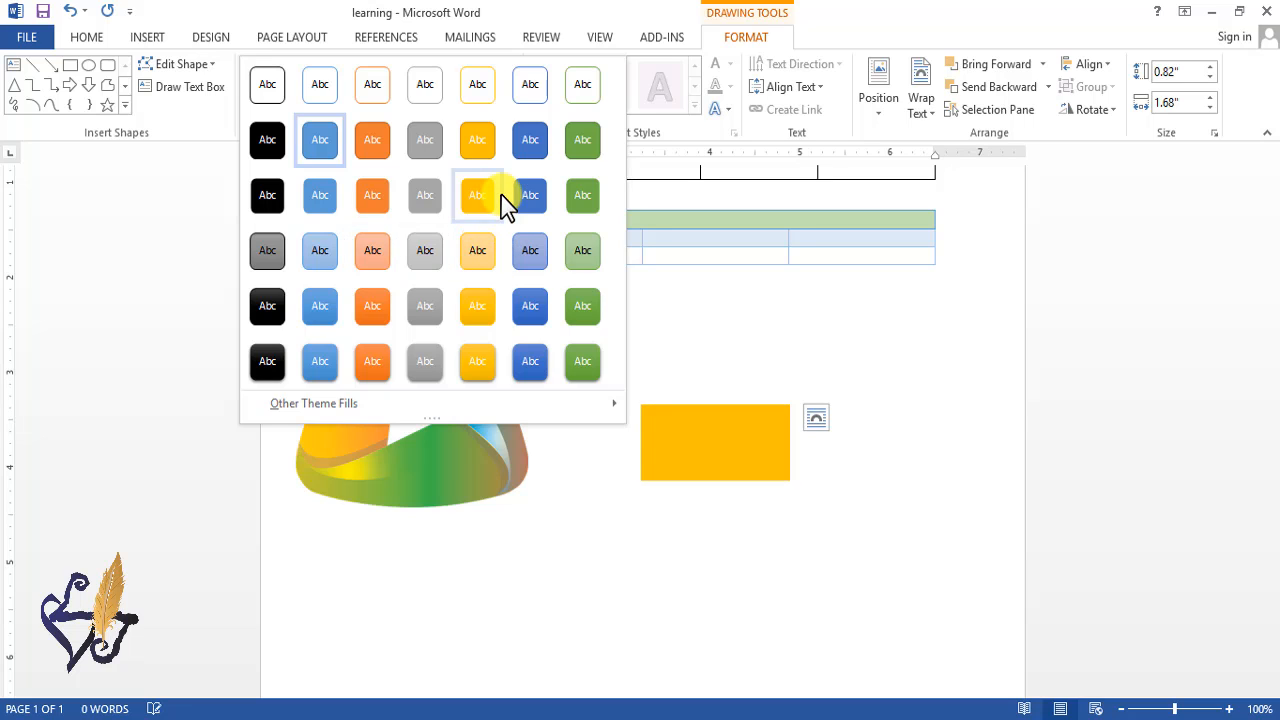
pyautogui.click(530, 256)
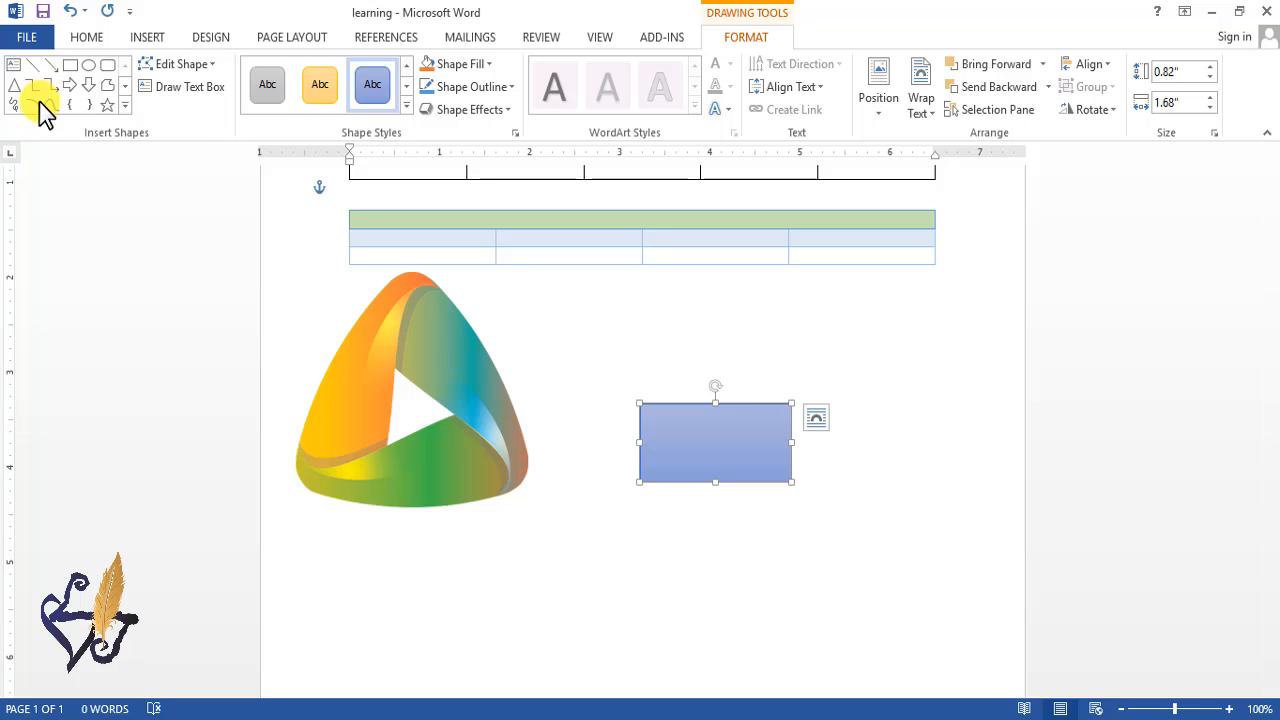
# Draw a vertical arrow about 0.82" long down from the rectangle's bottom centre and a horizontal line about 2.9" wide at its tip.
pyautogui.click(51, 65)
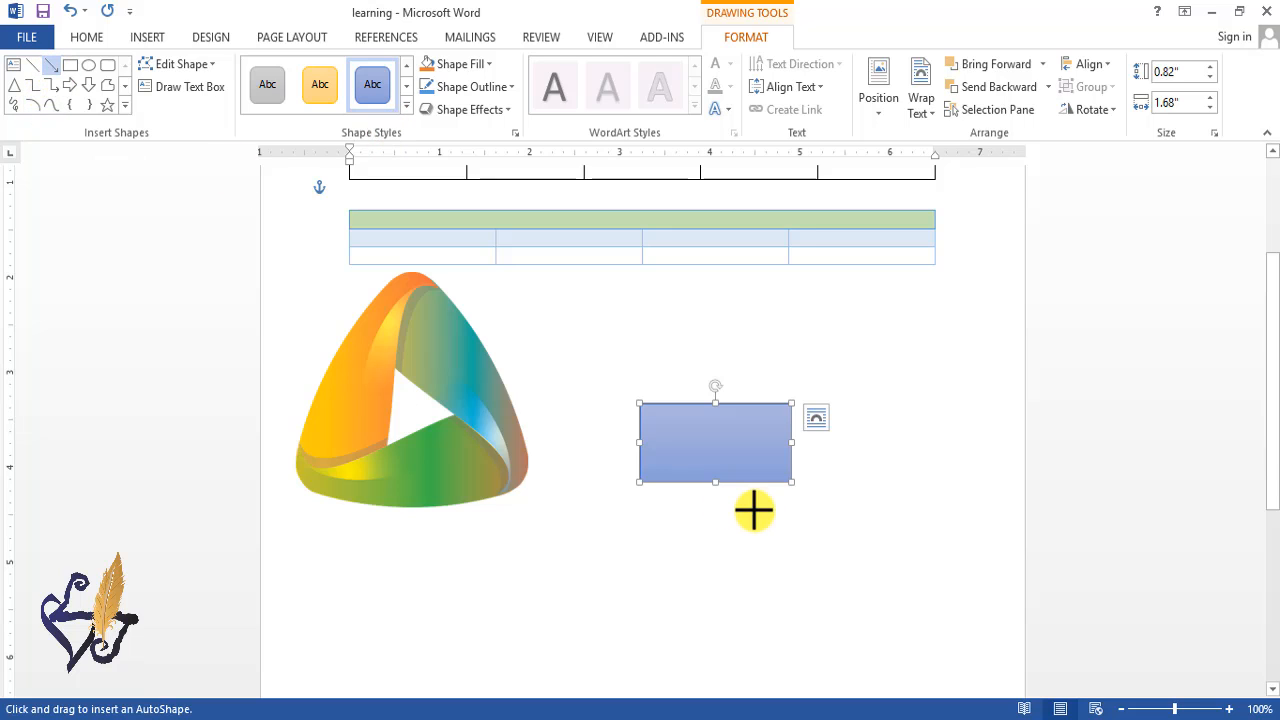
pyautogui.moveTo(714, 485); pyautogui.dragTo(714, 558)
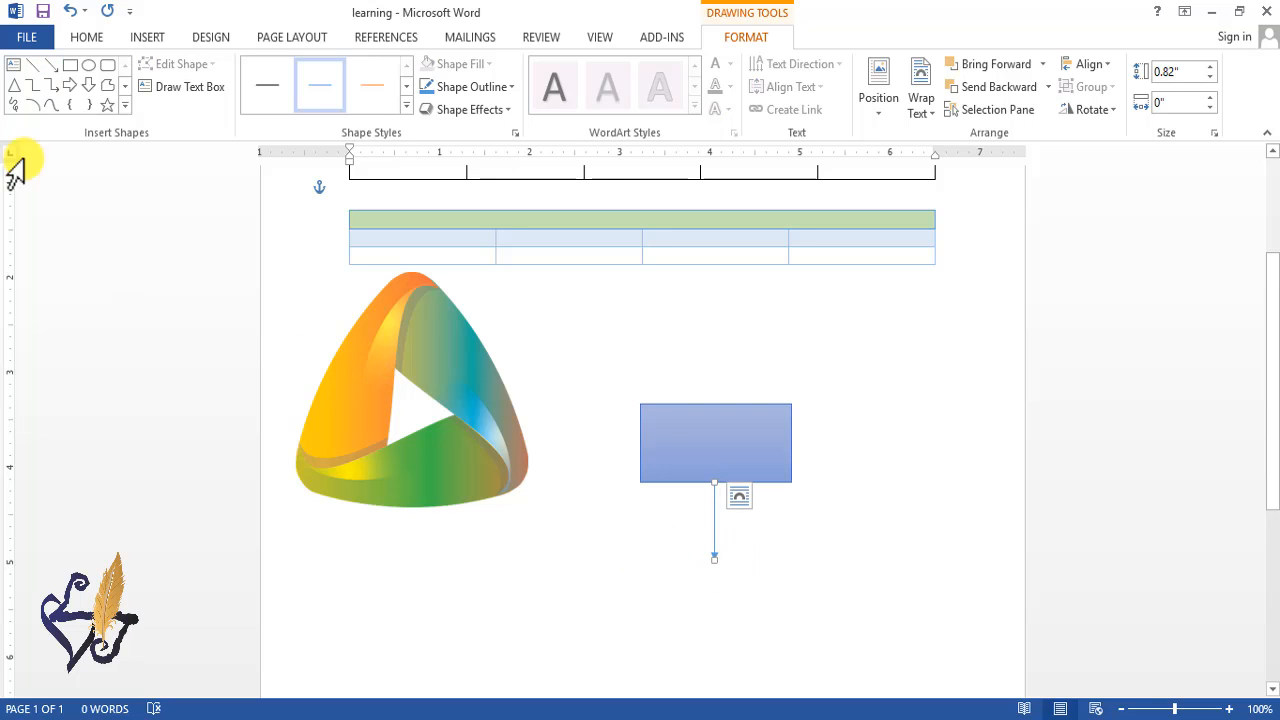
pyautogui.click(33, 64)
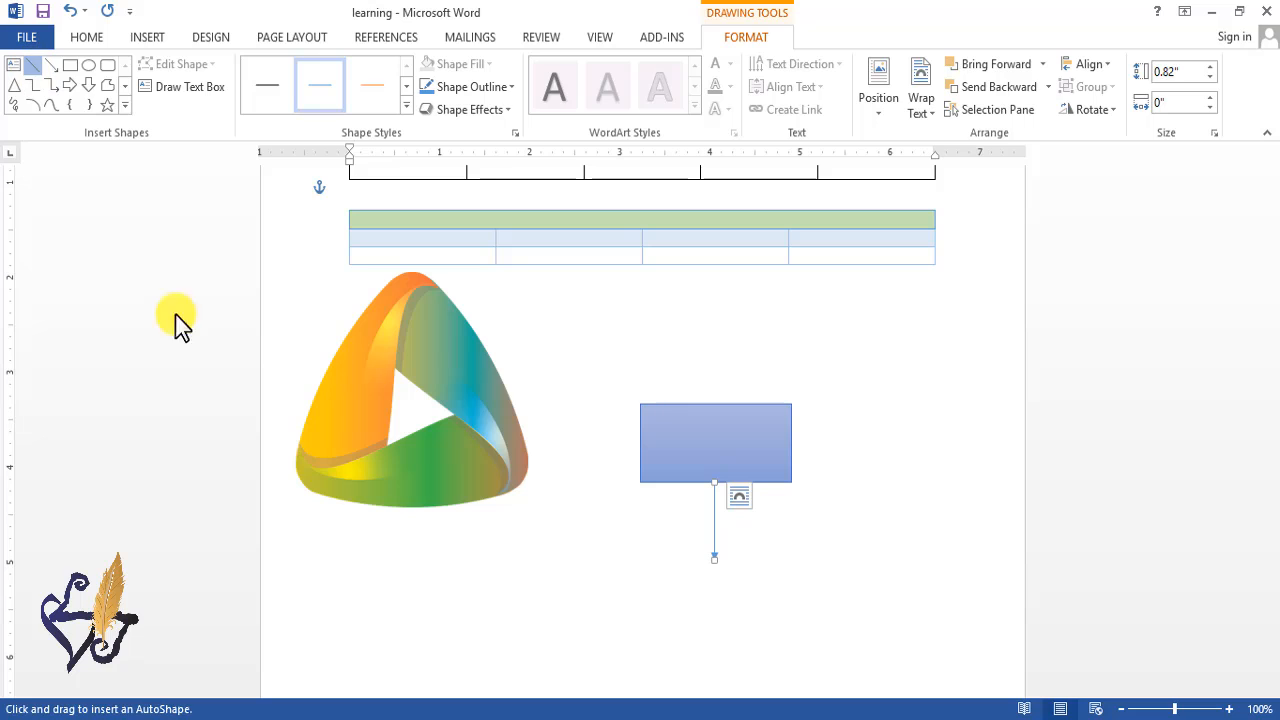
pyautogui.moveTo(595, 561); pyautogui.dragTo(856, 560)
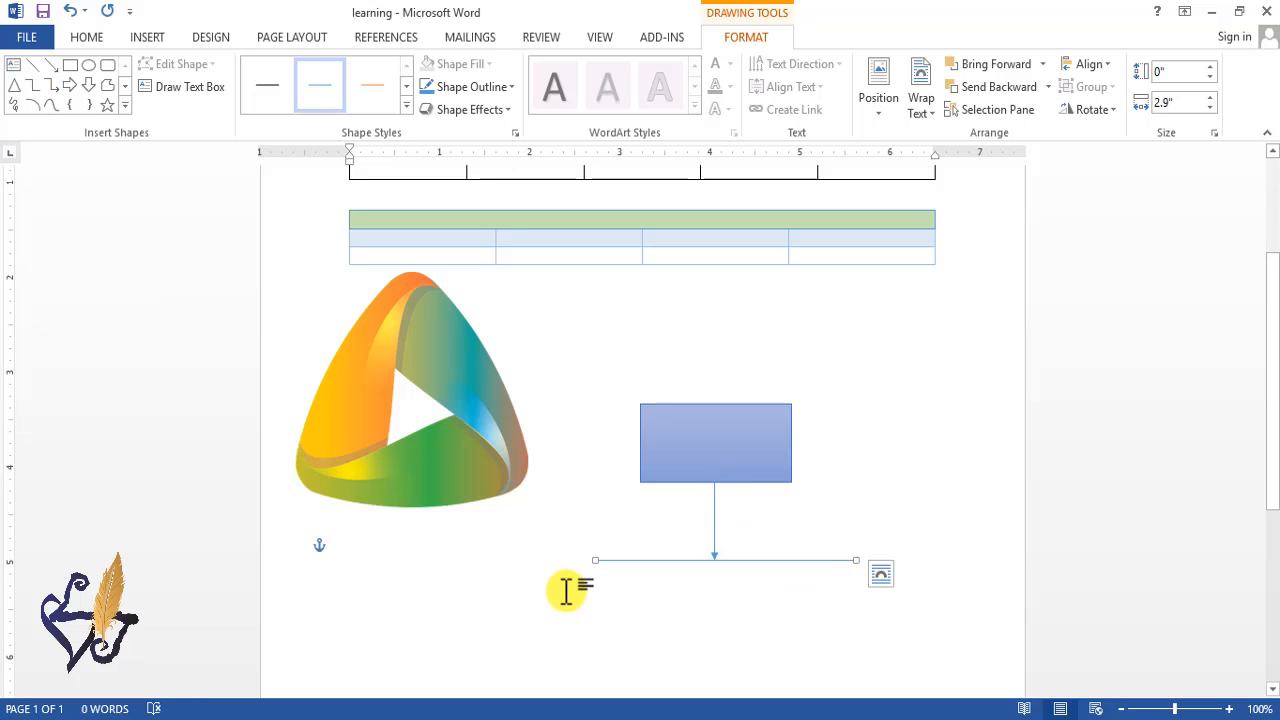
# Draw a downward arrow about 0.57" long from each end of the horizontal line.
pyautogui.click(50, 64)
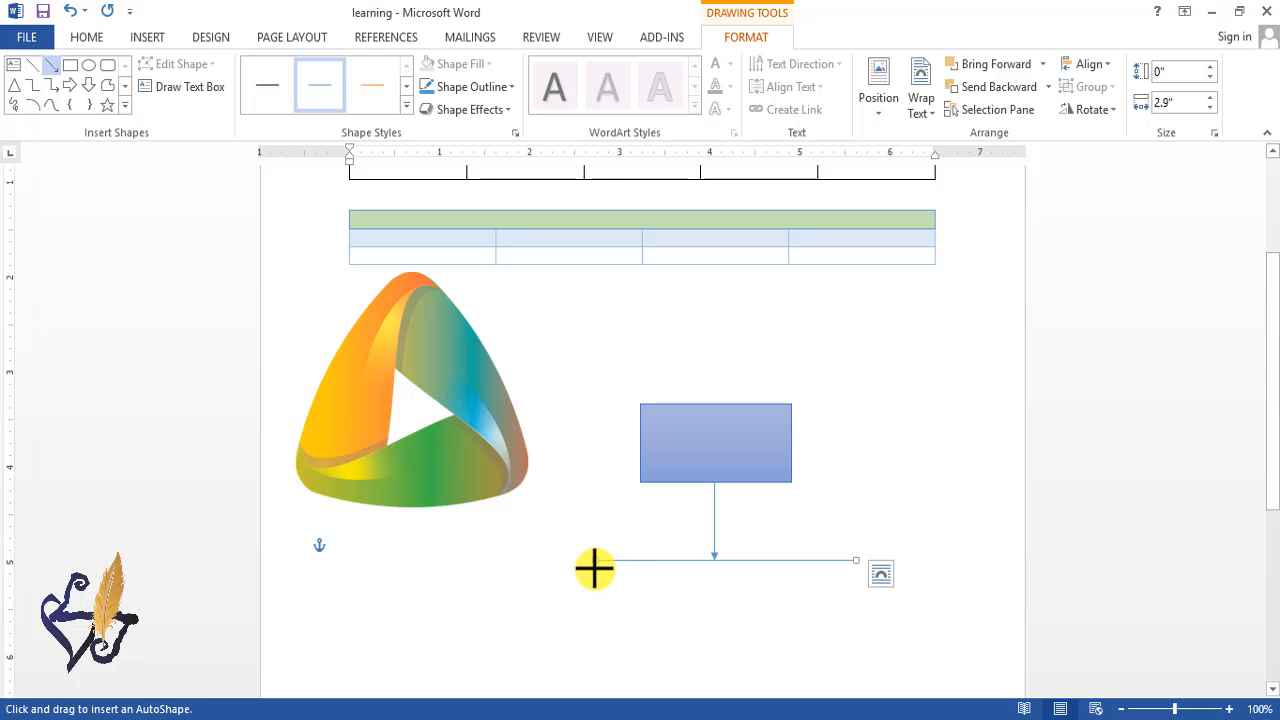
pyautogui.moveTo(595, 561); pyautogui.dragTo(595, 612)
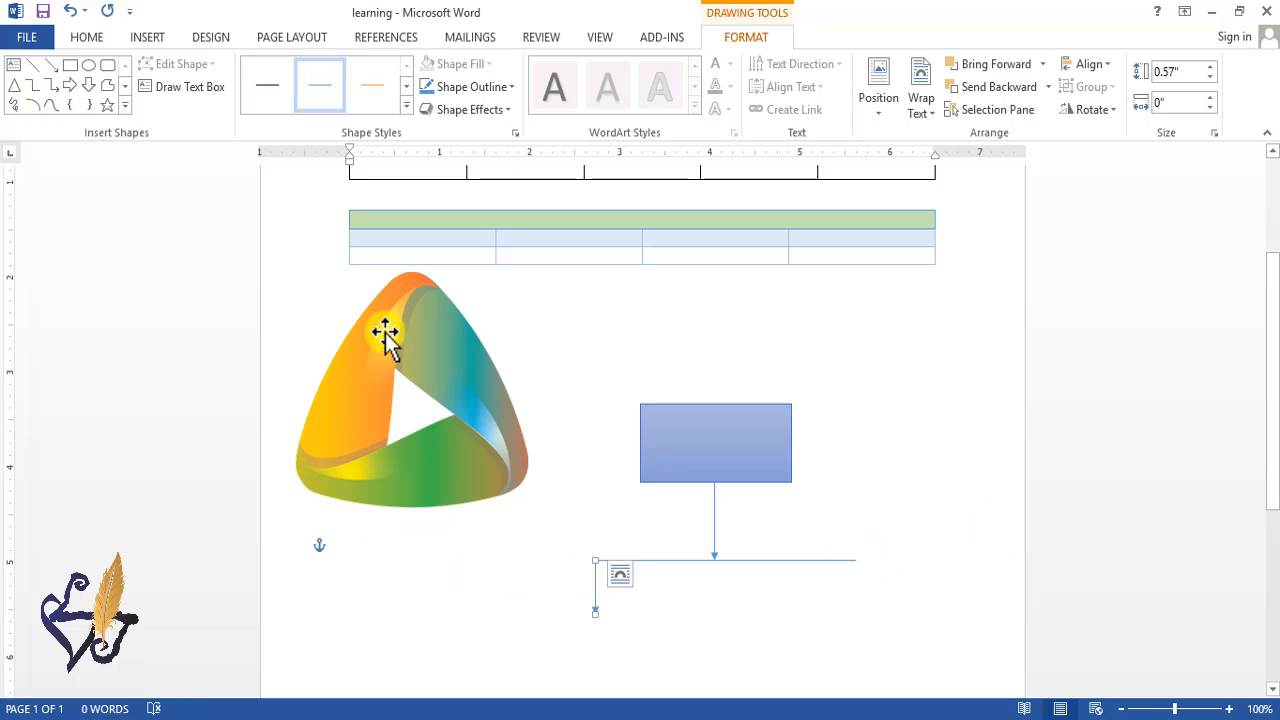
pyautogui.click(50, 64)
pyautogui.scroll(-1, 852, 550)
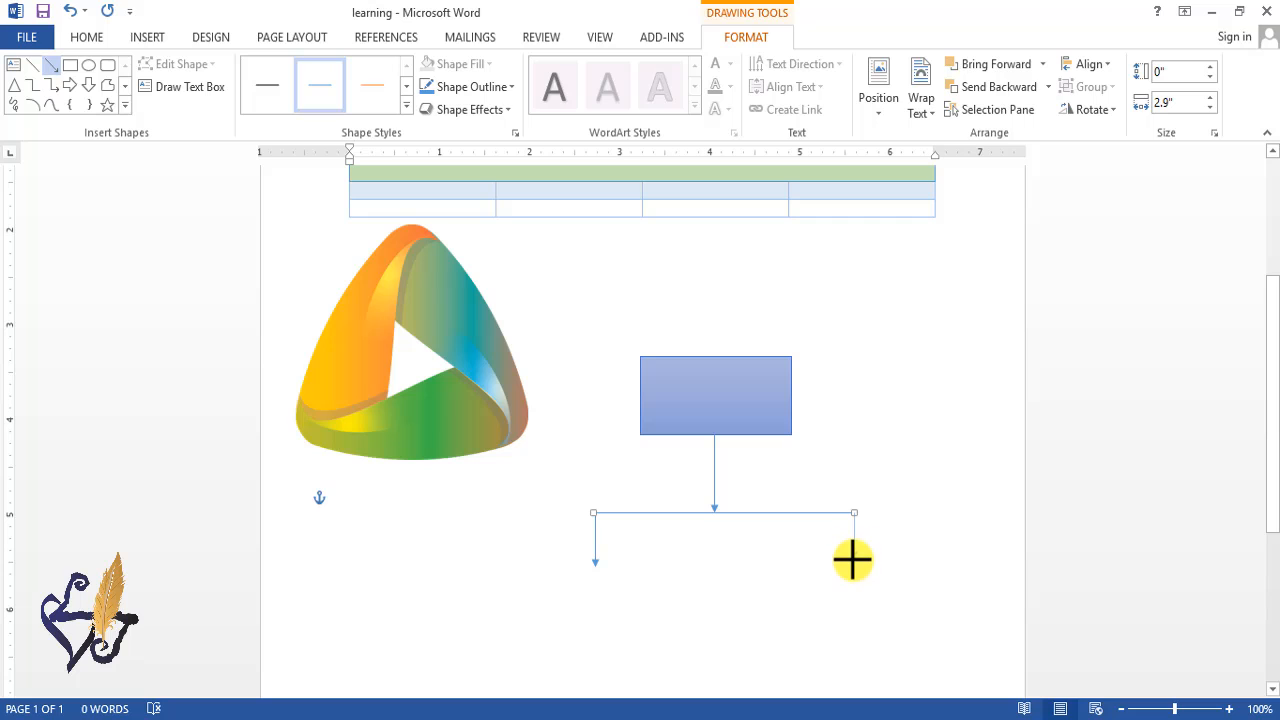
pyautogui.moveTo(854, 513); pyautogui.dragTo(854, 563)
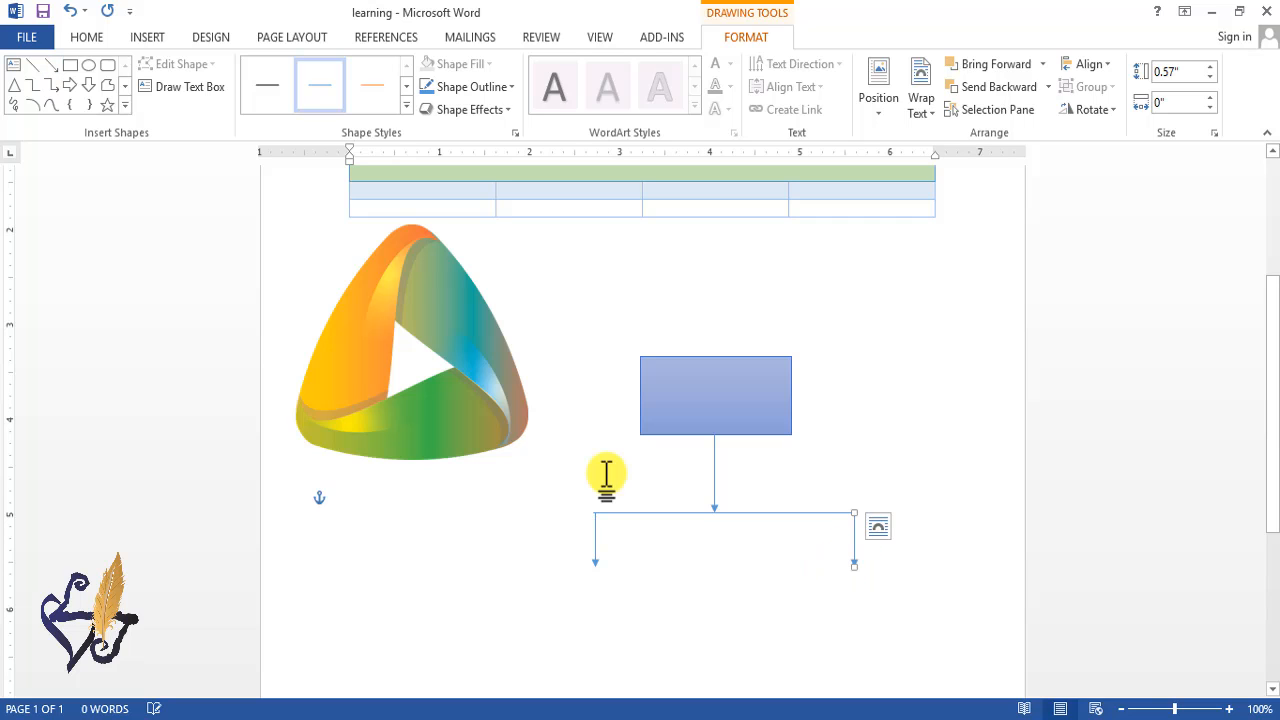
# Draw an oval at the tip of each outer arrow, about 0.49" by 0.66" on the left and 0.49" by 0.79" on the right.
pyautogui.click(89, 64)
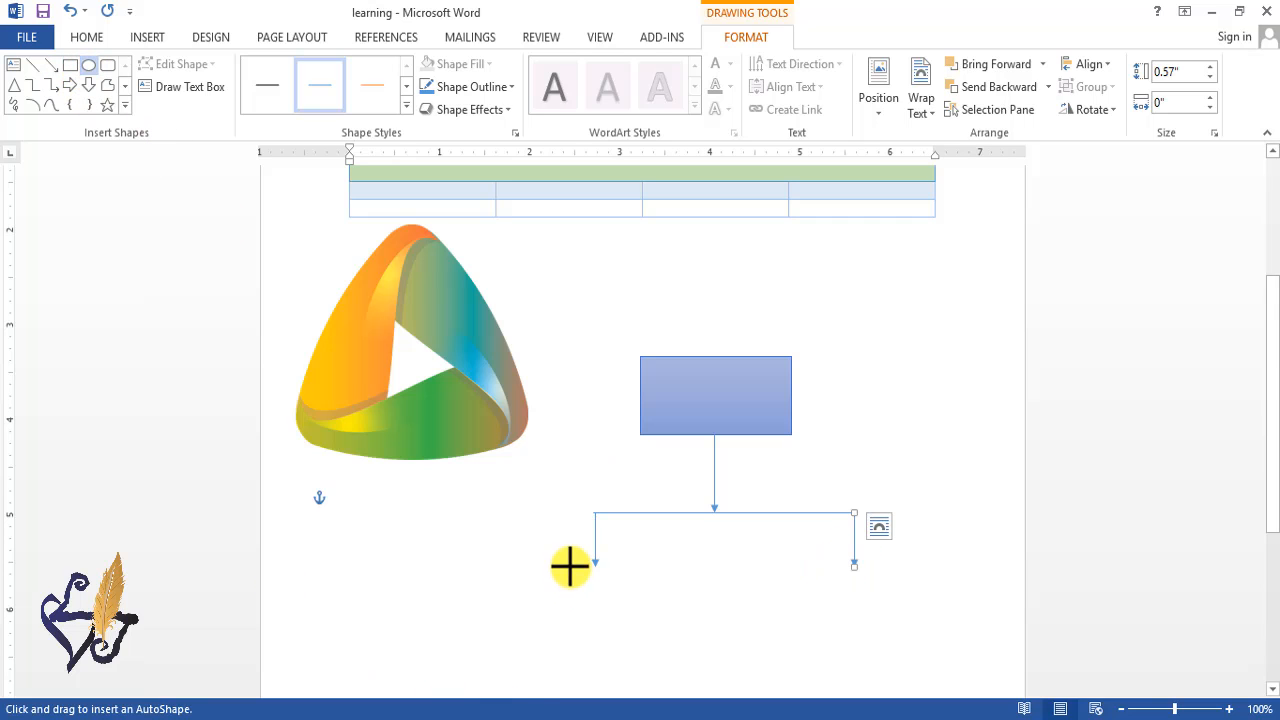
pyautogui.moveTo(571, 560); pyautogui.dragTo(630, 603)
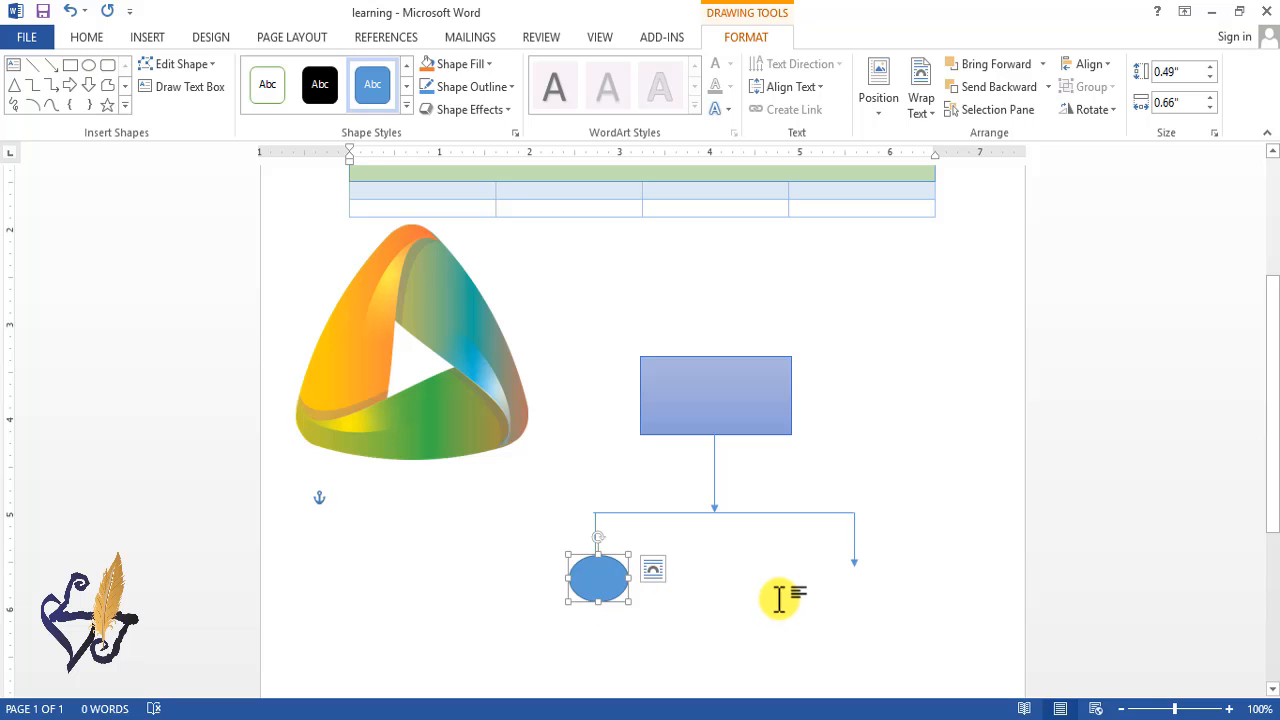
pyautogui.click(89, 64)
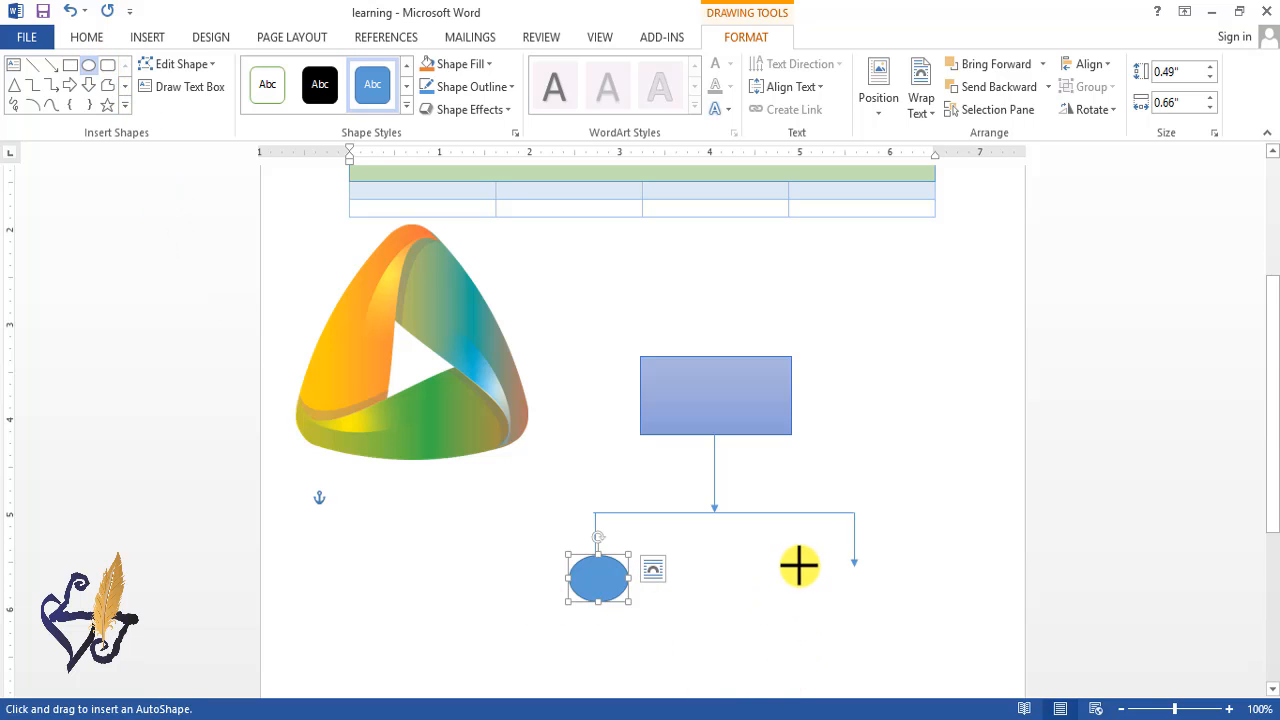
pyautogui.moveTo(822, 555); pyautogui.dragTo(894, 601)
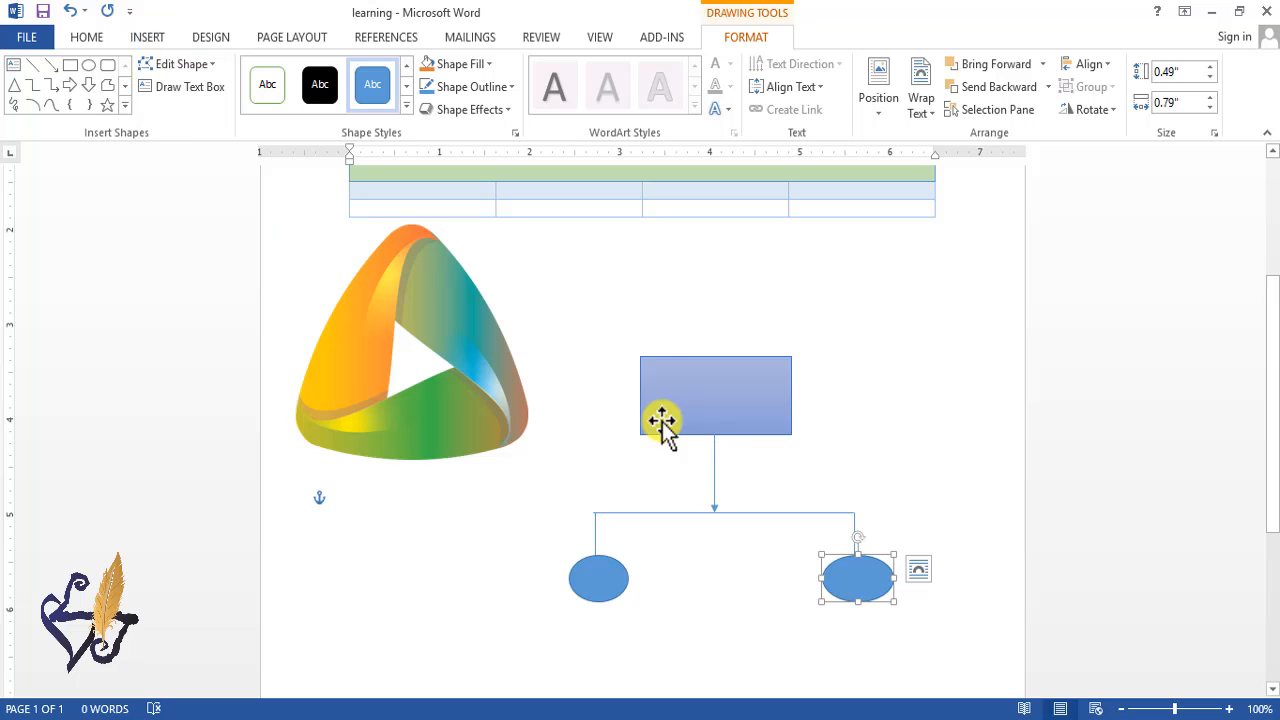
pyautogui.scroll(-3, 640, 437)
pyautogui.scroll(2, 640, 437)
pyautogui.scroll(-2, 632, 437)
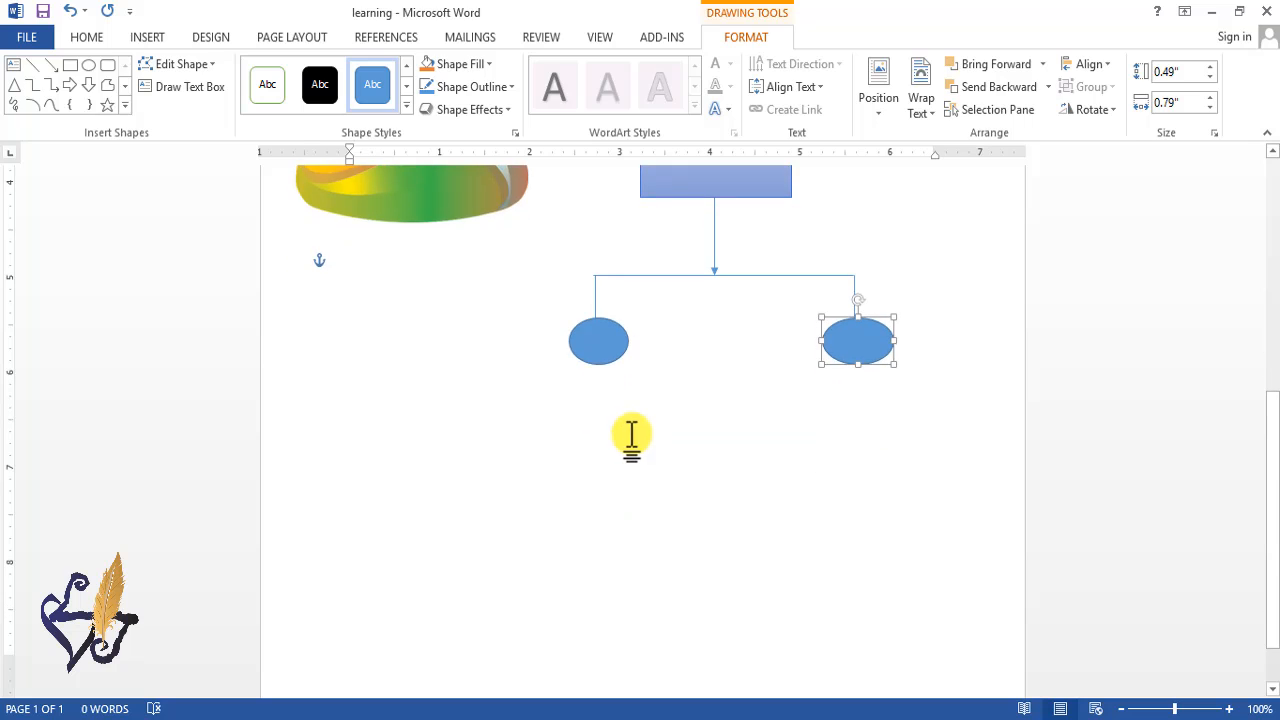
pyautogui.click(632, 437)
# Browse the built-in header designs and insert the Blank header on the page.
pyautogui.scroll(1, 251, 163)
pyautogui.scroll(5, 760, 371)
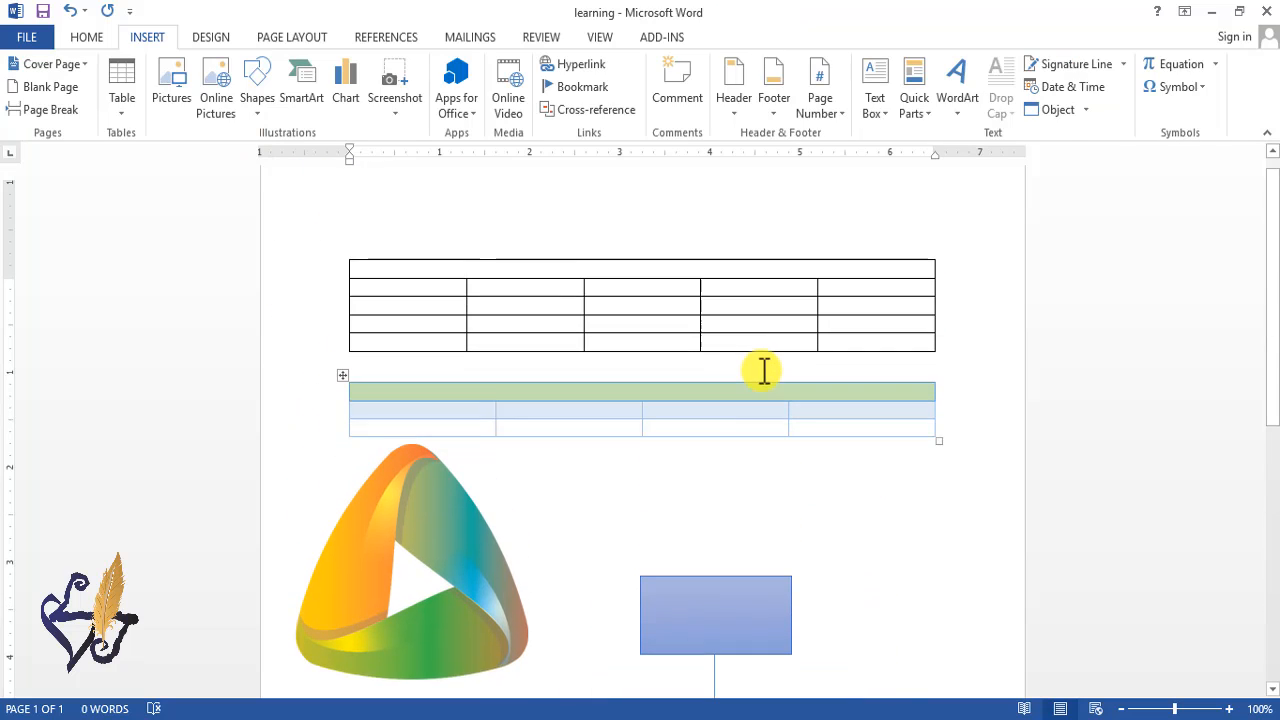
pyautogui.scroll(1, 761, 370)
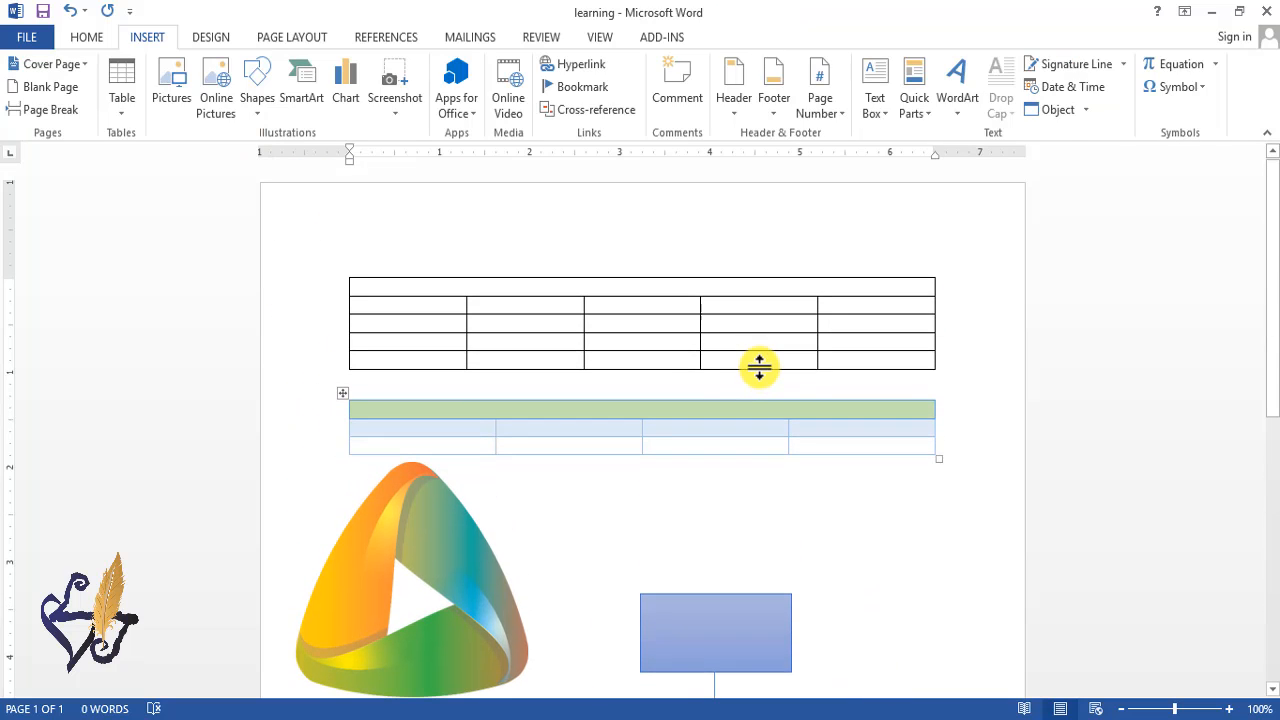
pyautogui.click(737, 80)
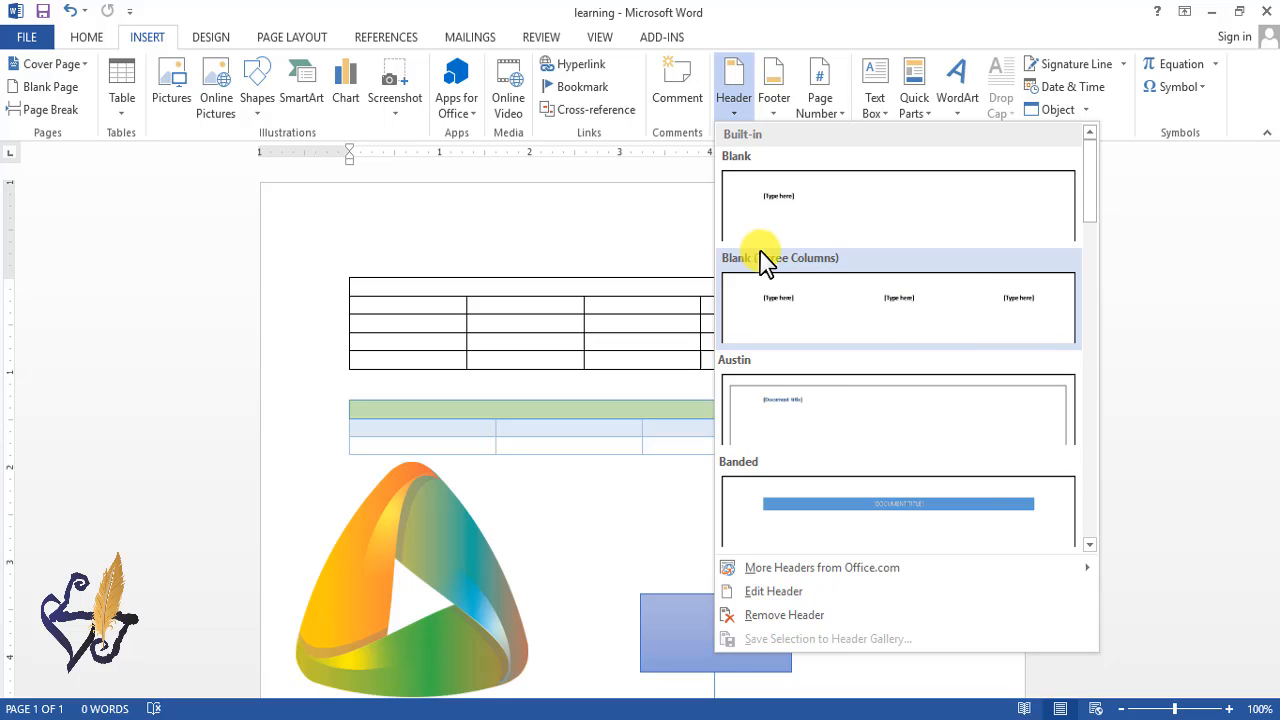
pyautogui.scroll(-3, 985, 486)
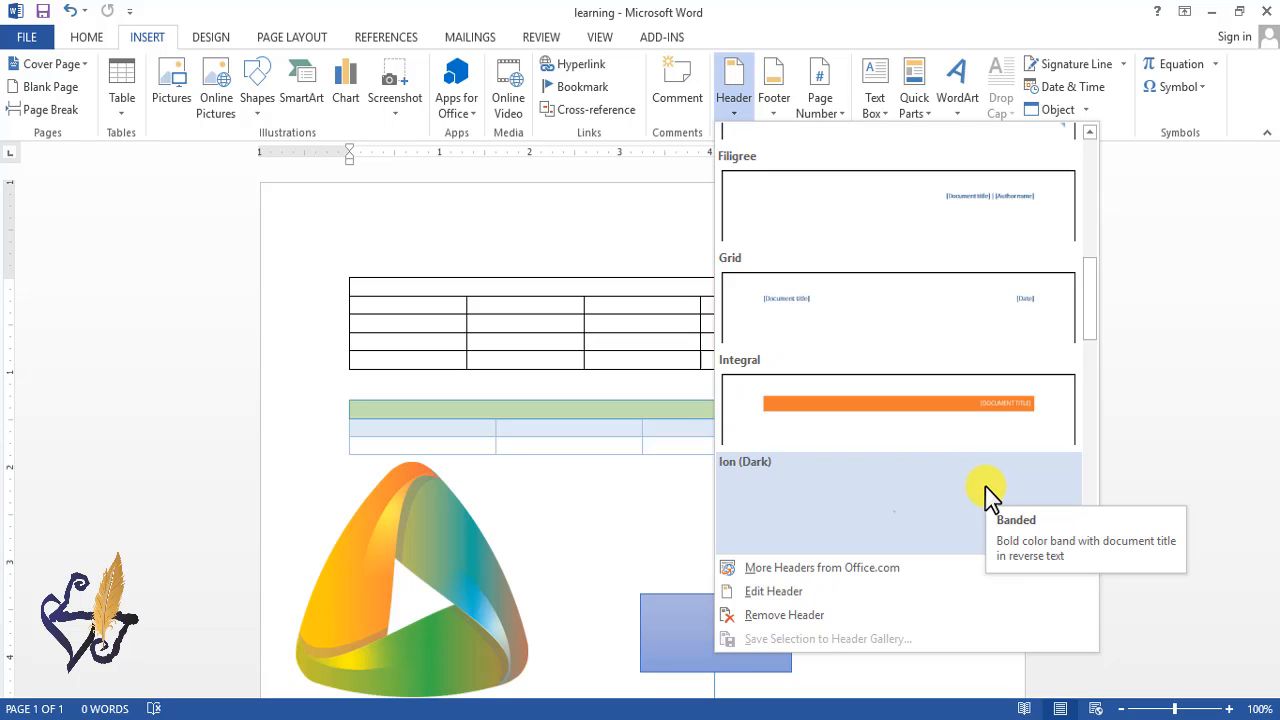
pyautogui.scroll(-3, 985, 486)
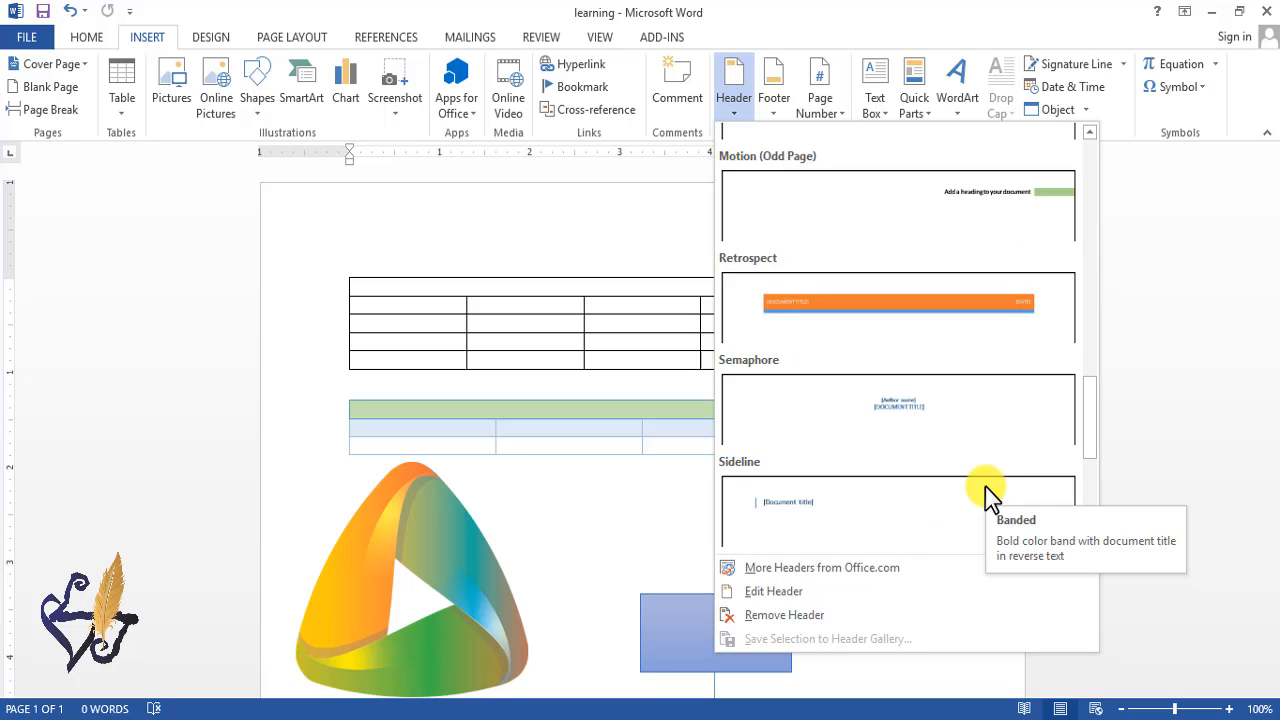
pyautogui.scroll(-3, 985, 486)
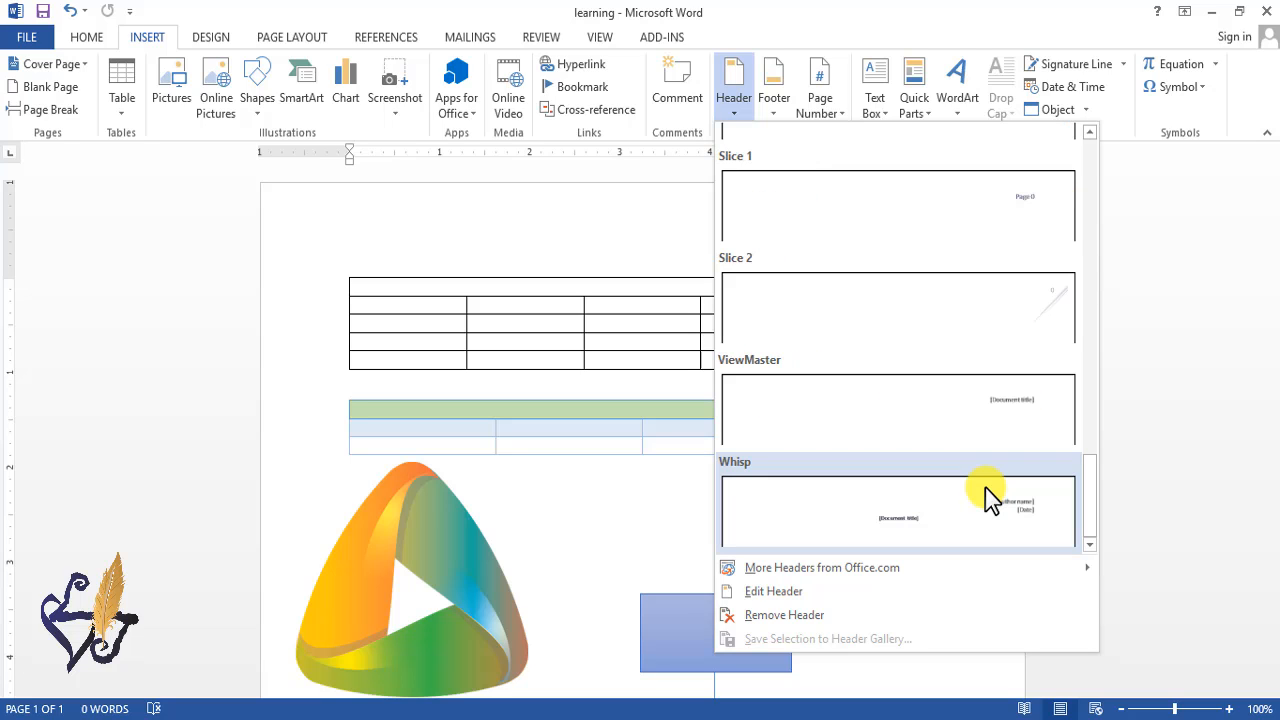
pyautogui.scroll(10, 985, 487)
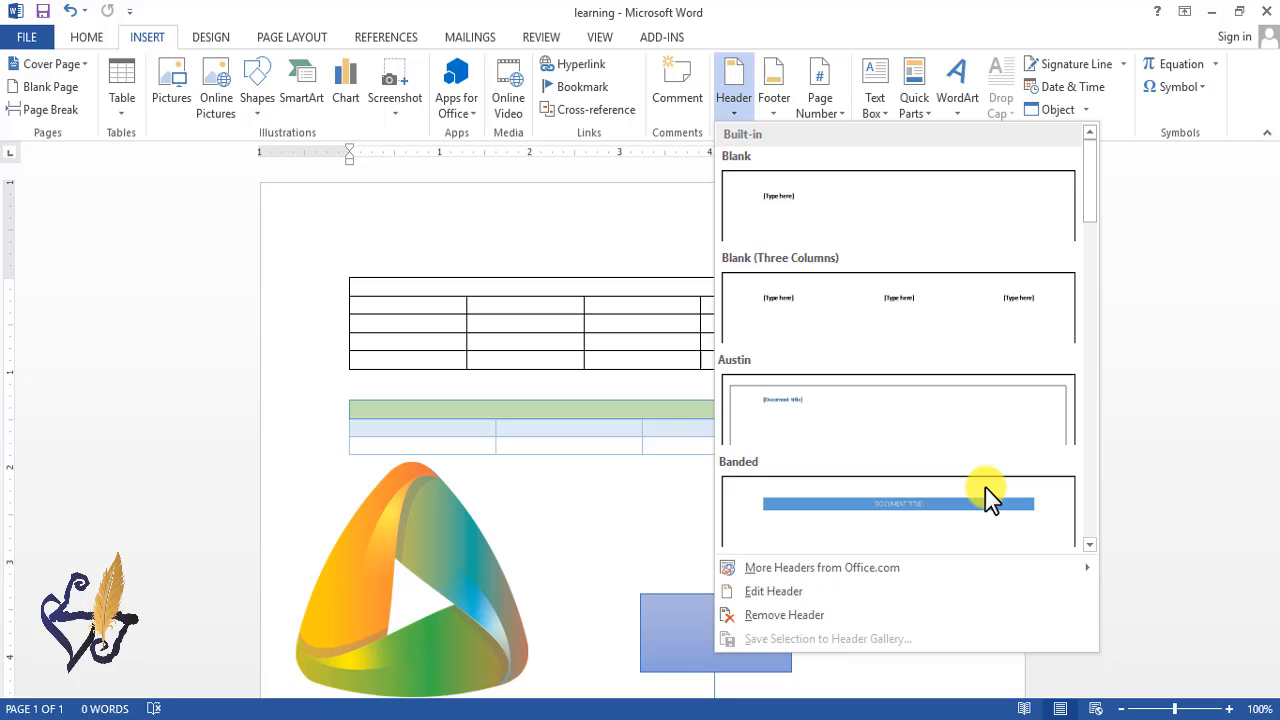
pyautogui.scroll(-3, 871, 371)
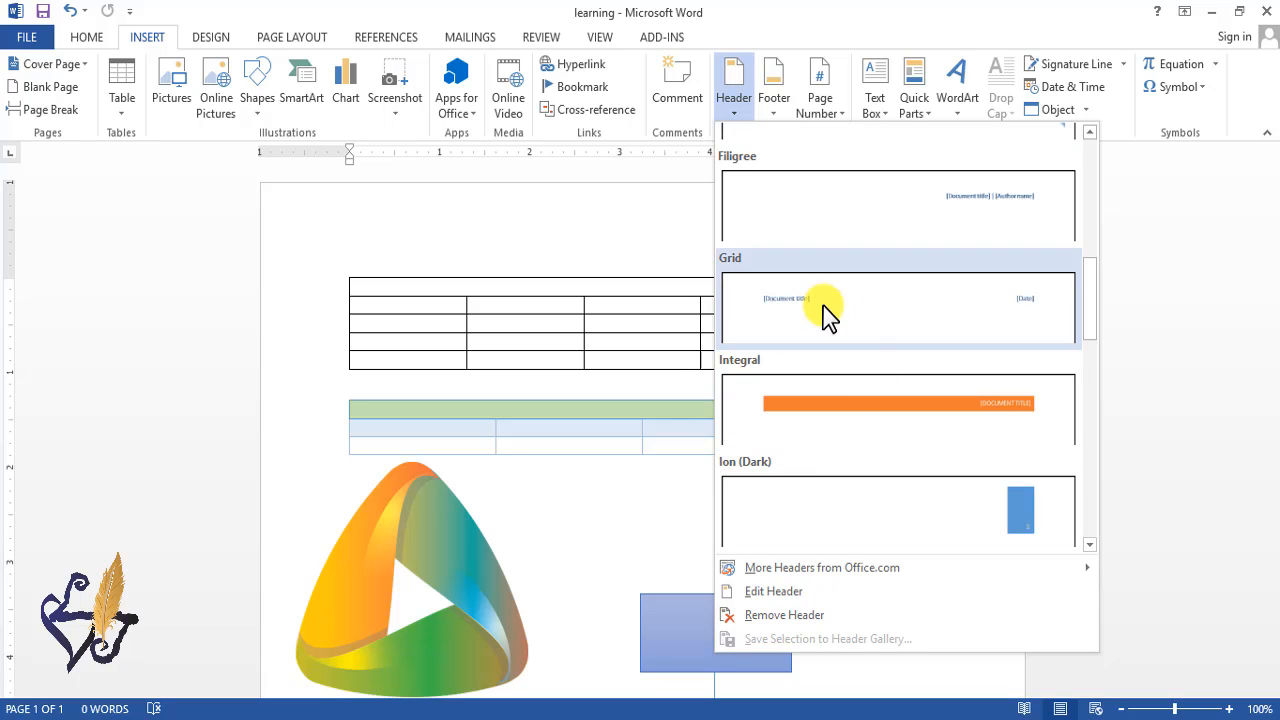
pyautogui.scroll(-3, 875, 310)
pyautogui.scroll(8, 877, 343)
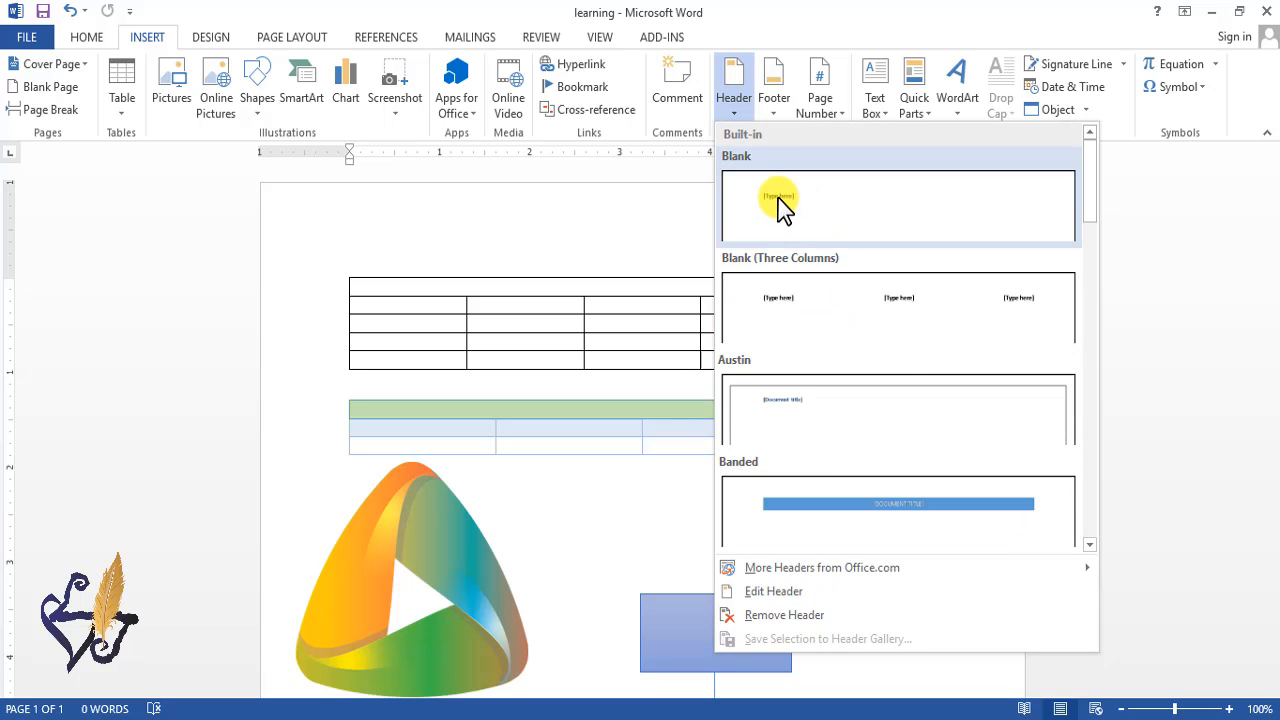
pyautogui.click(778, 205)
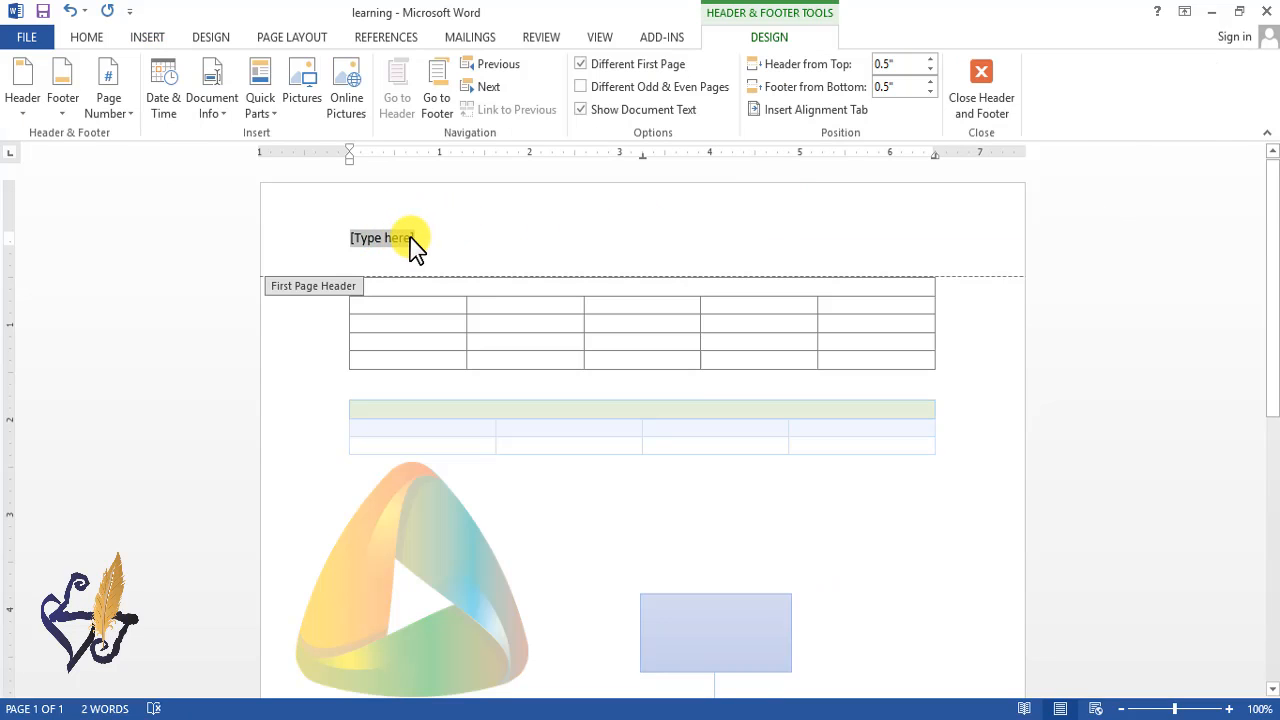
# Enter "Tutorial 01" as the header text, centre it and return to the document body.
pyautogui.write('Tutorial 01')
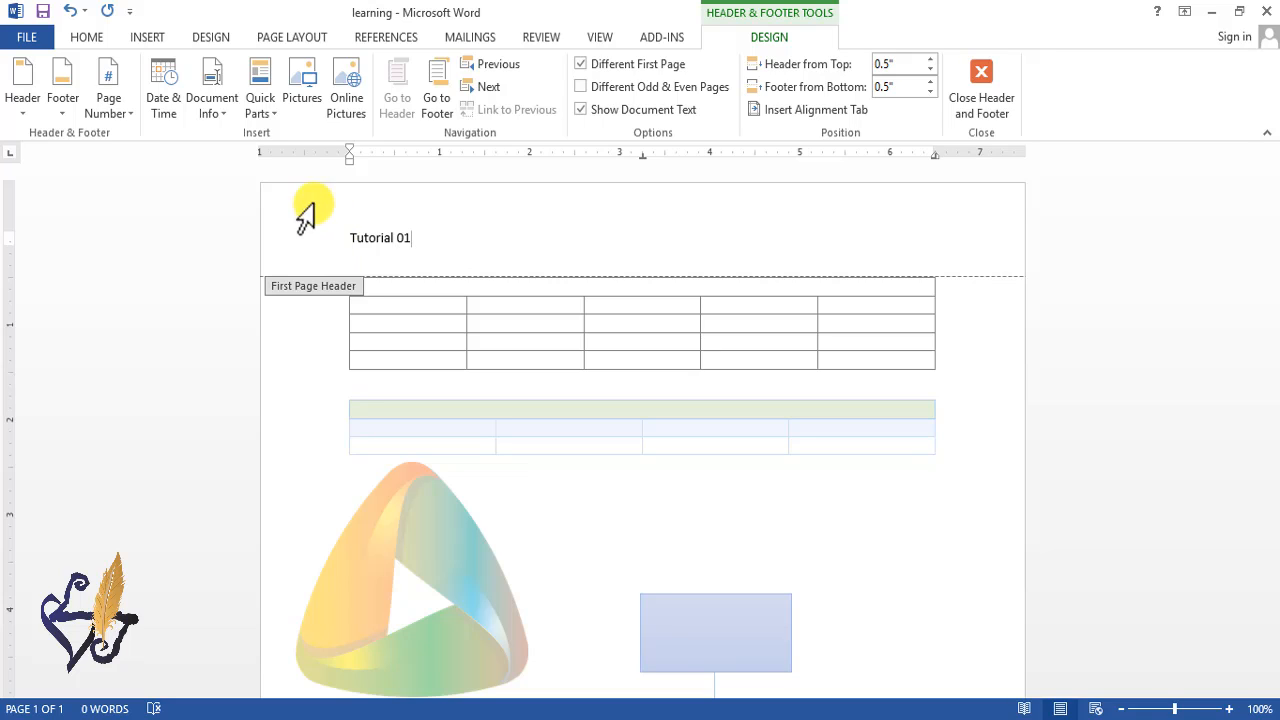
pyautogui.moveTo(420, 240); pyautogui.dragTo(355, 236)
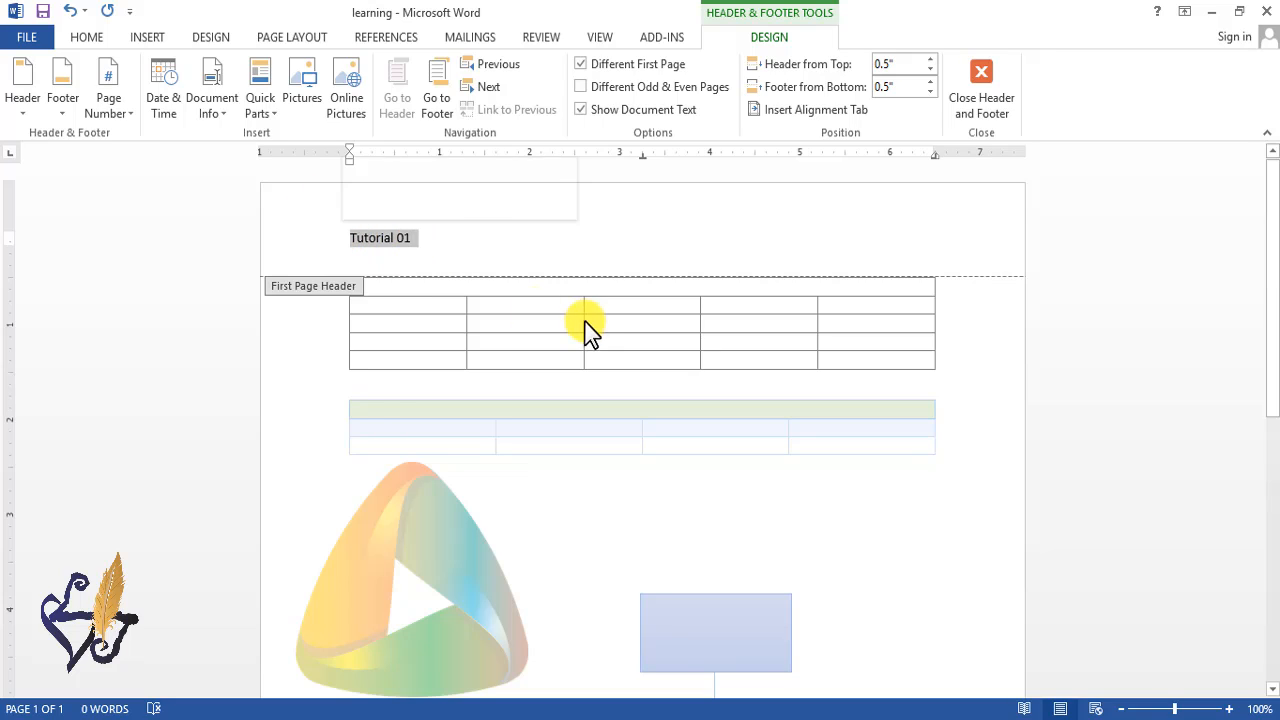
pyautogui.hotkey('ctrl', 'e')
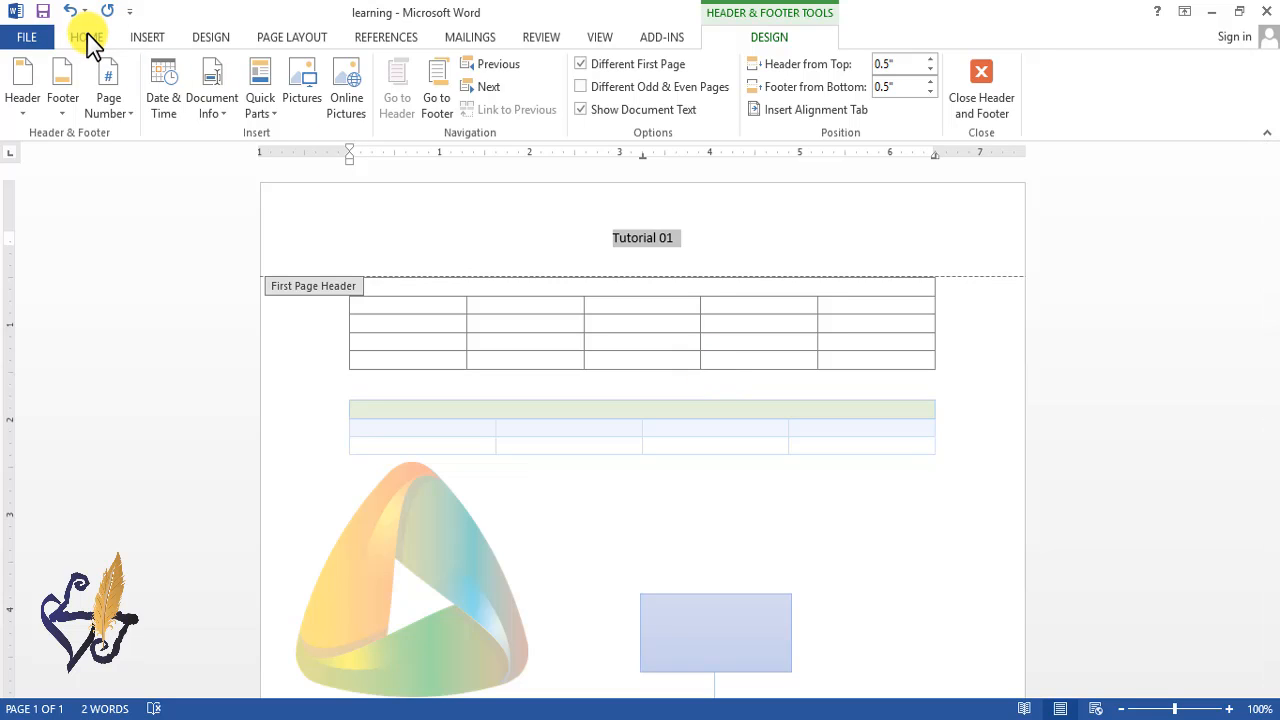
pyautogui.click(647, 249)
pyautogui.click(784, 253)
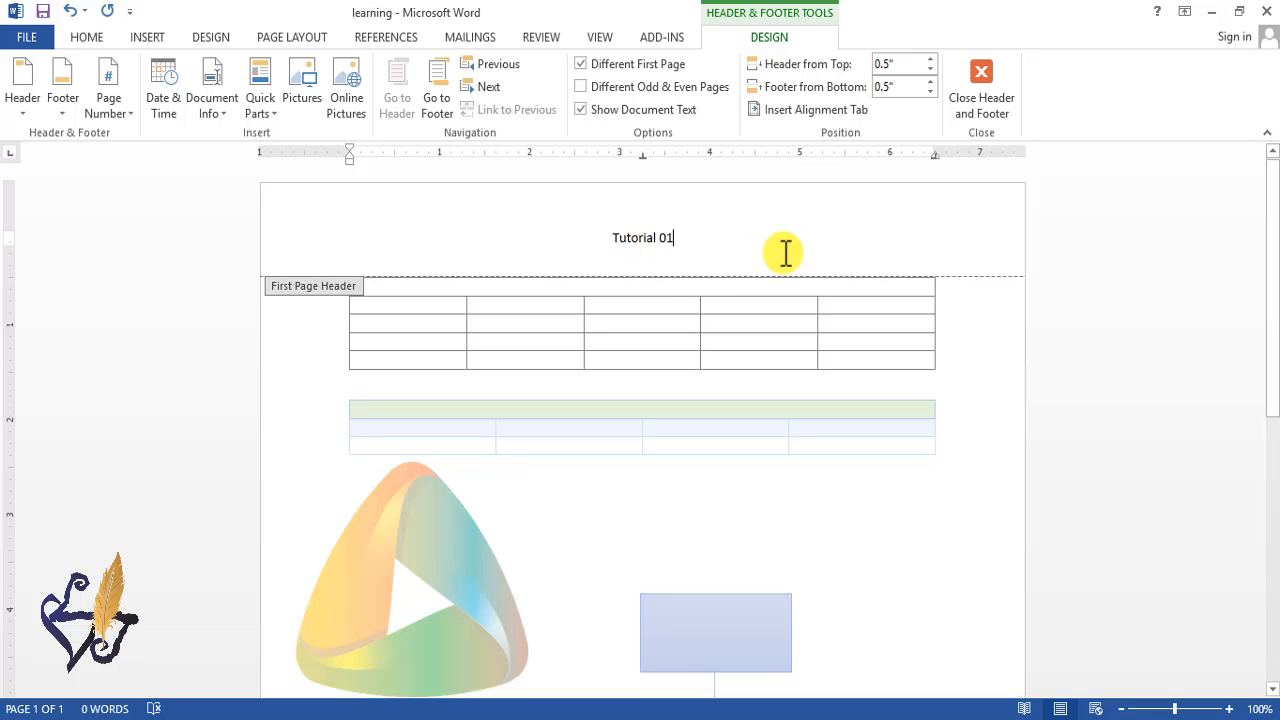
pyautogui.doubleClick(971, 470)
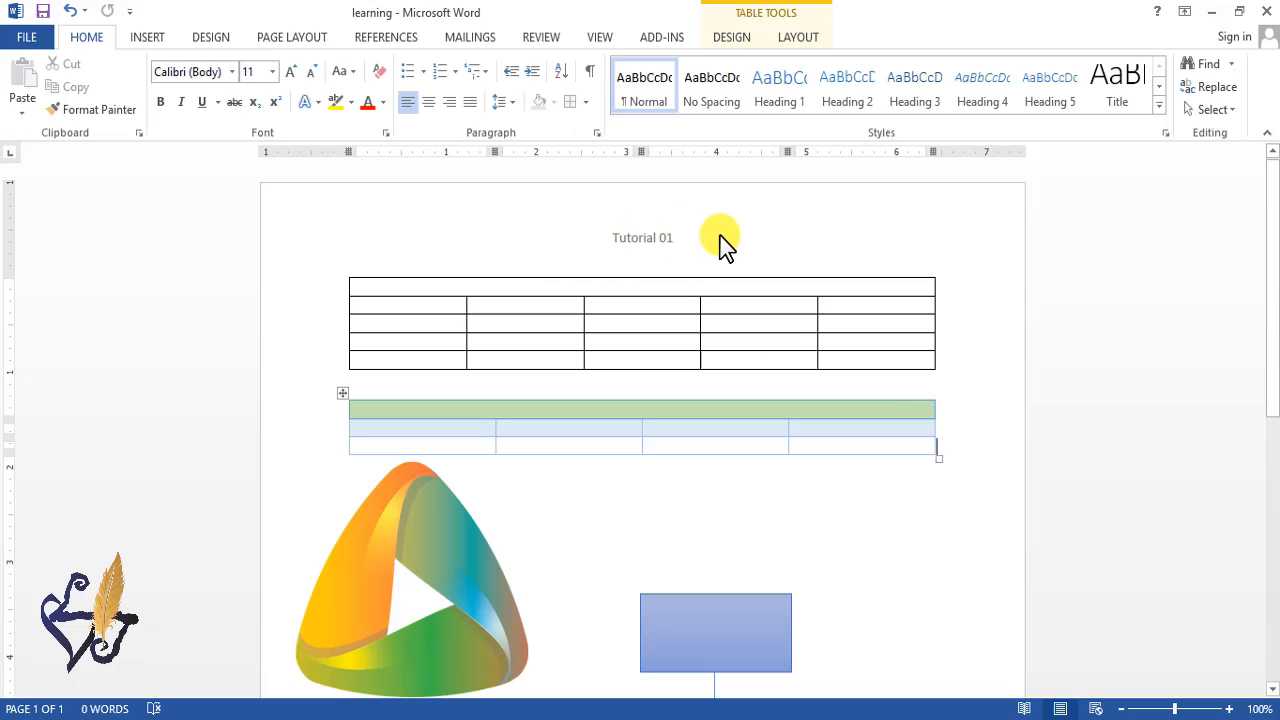
# Browse the built-in footer designs and insert the Filigree footer on the page.
pyautogui.click(720, 273)
pyautogui.click(145, 40)
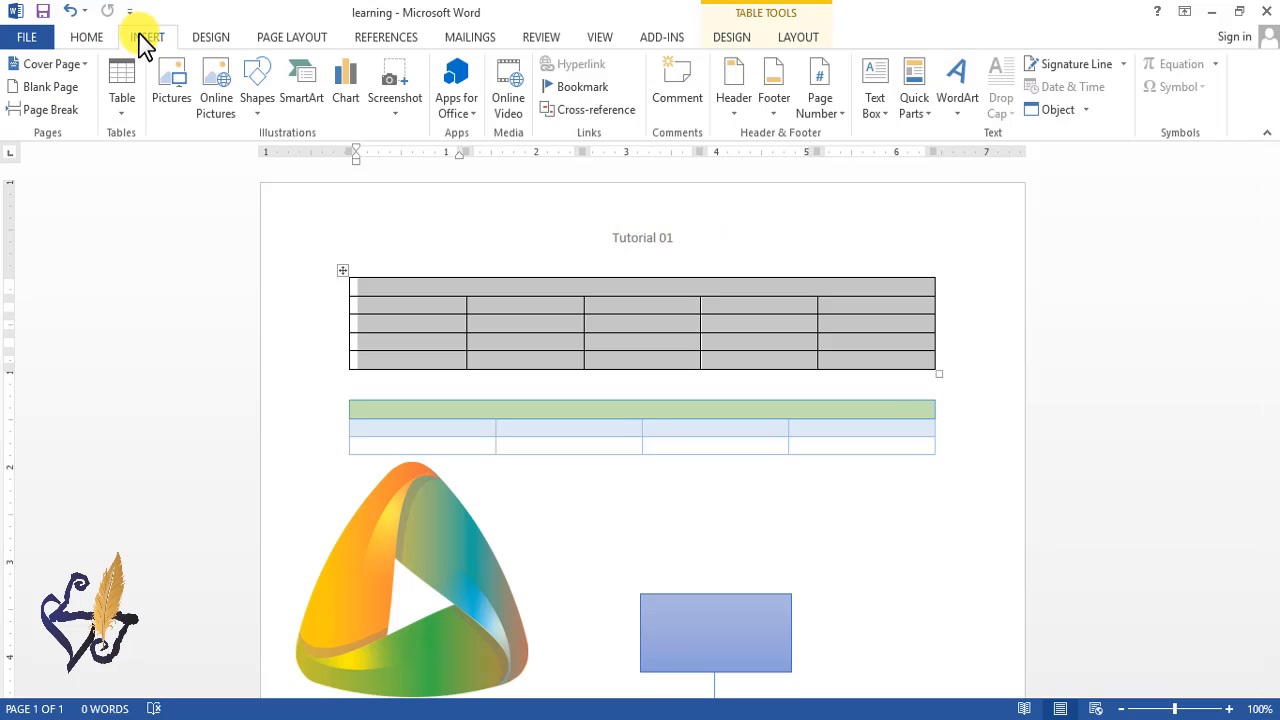
pyautogui.click(771, 87)
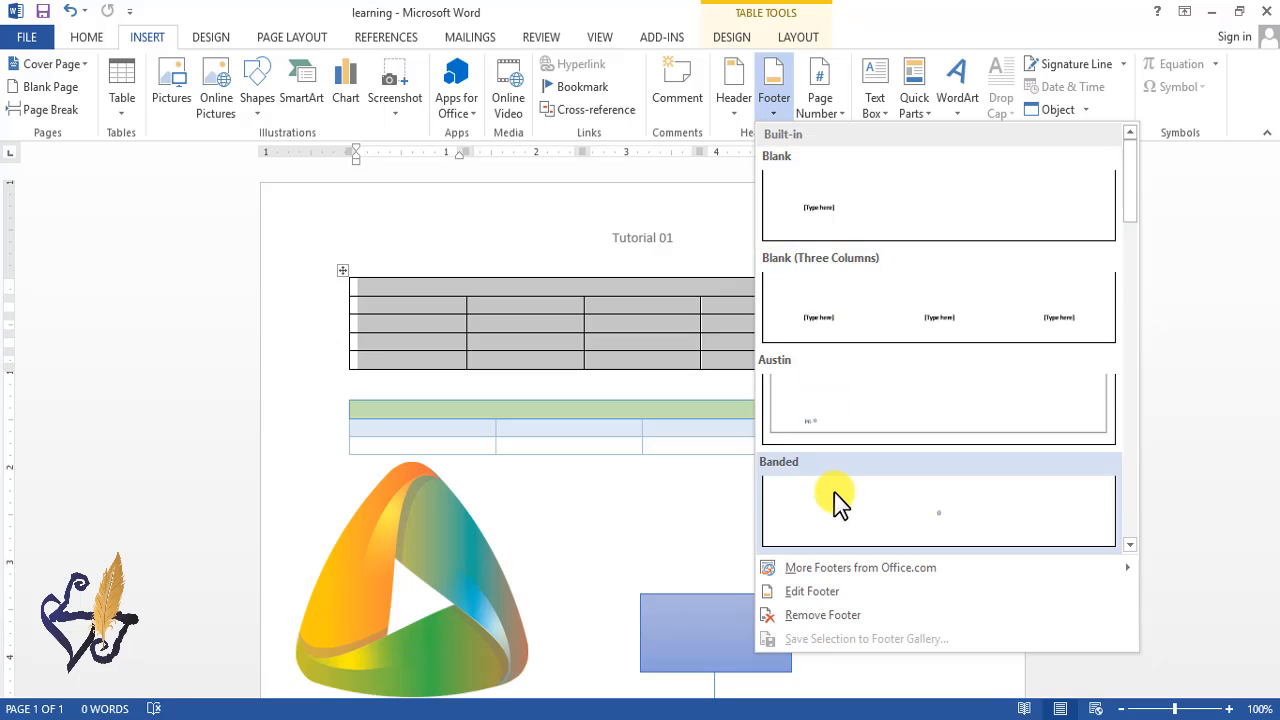
pyautogui.scroll(-3, 838, 500)
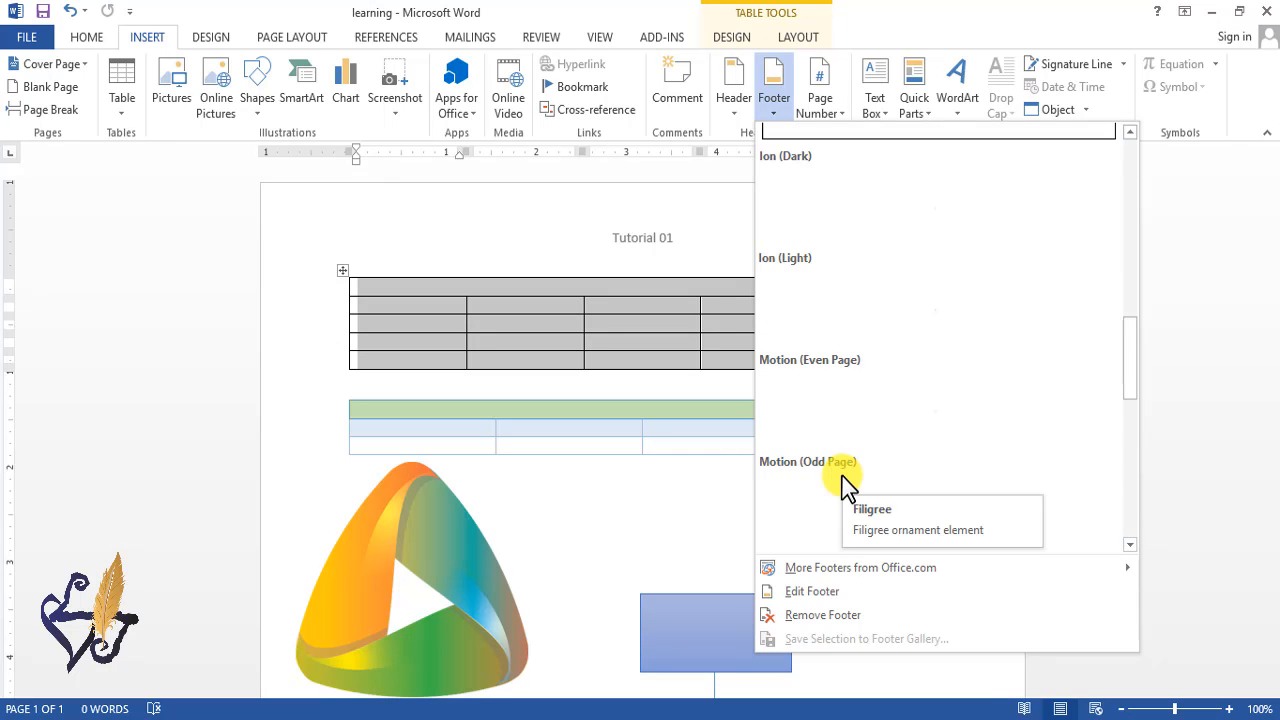
pyautogui.scroll(-3, 840, 480)
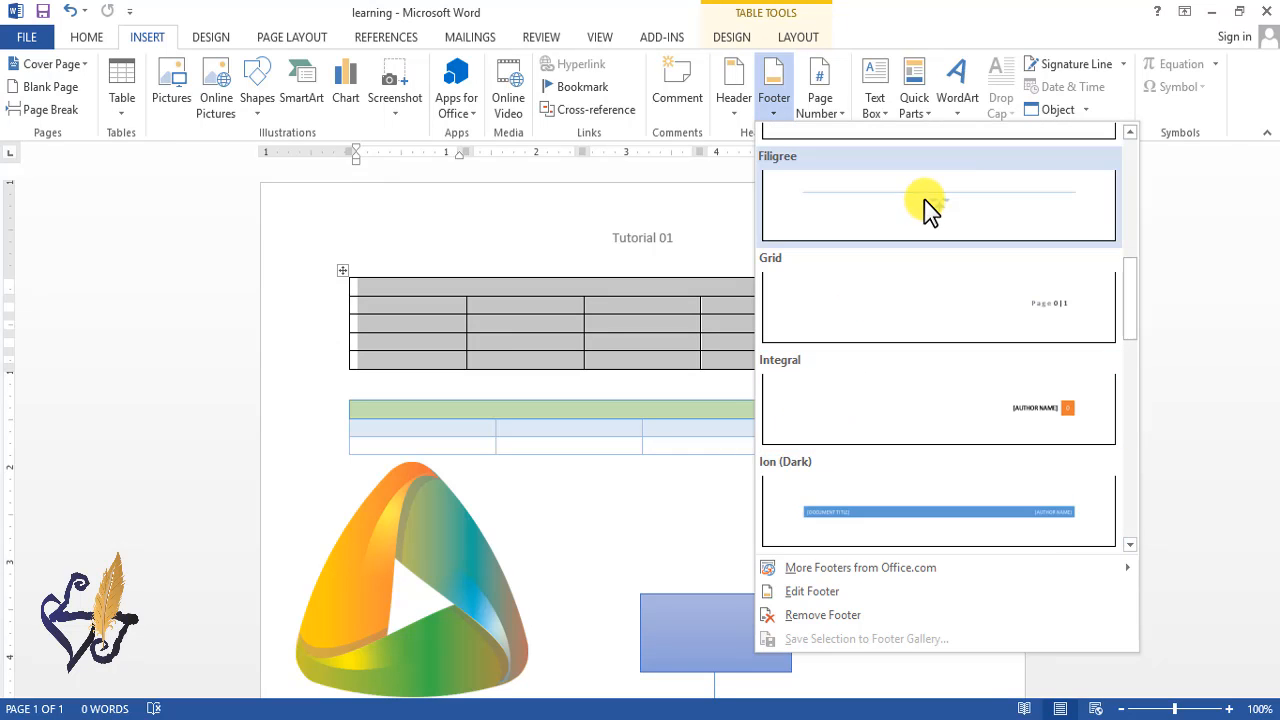
pyautogui.click(924, 199)
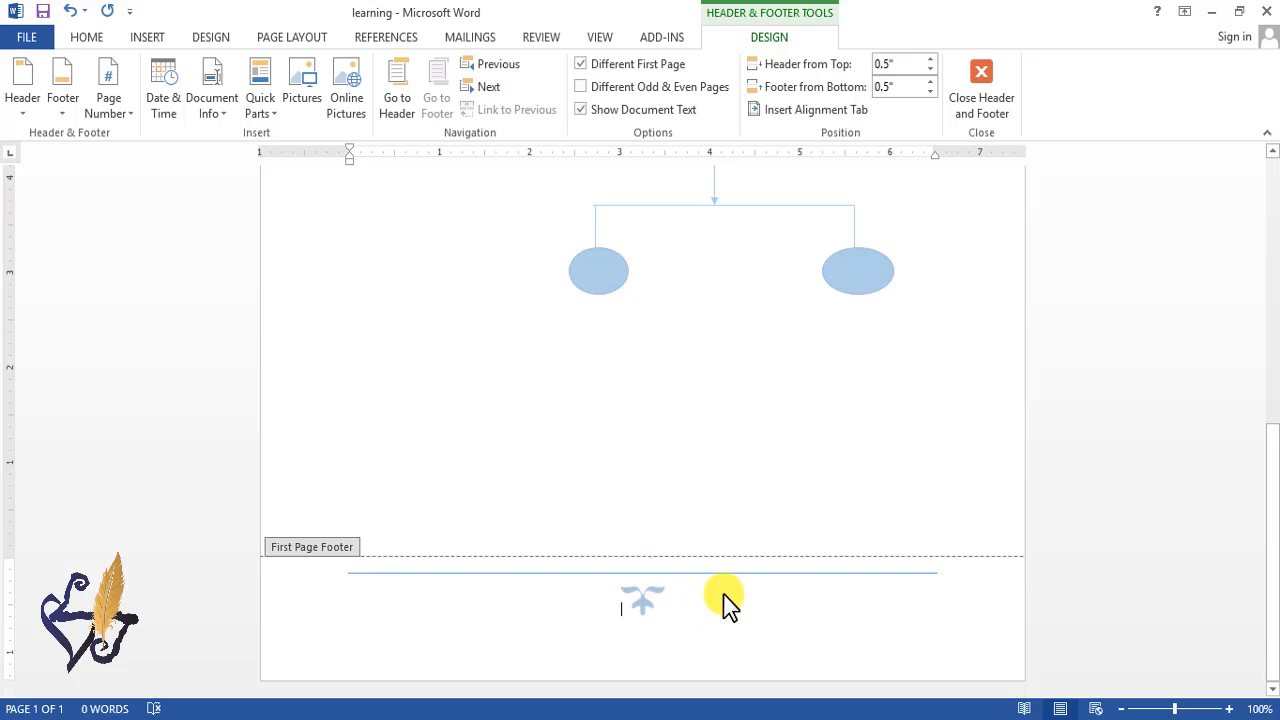
pyautogui.scroll(2, 723, 603)
pyautogui.scroll(1, 730, 600)
pyautogui.scroll(-1, 724, 592)
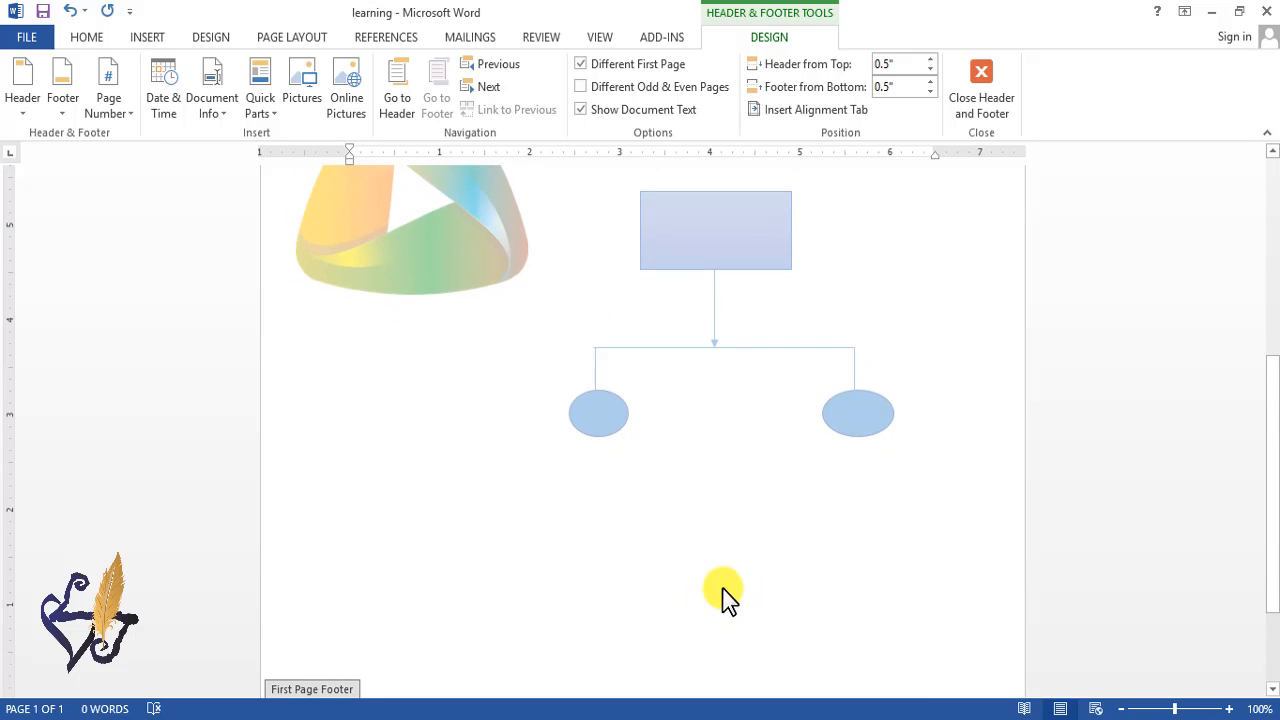
# Examine the page-number designs offered for the top of page, bottom of page, page margins and current position.
pyautogui.click(160, 40)
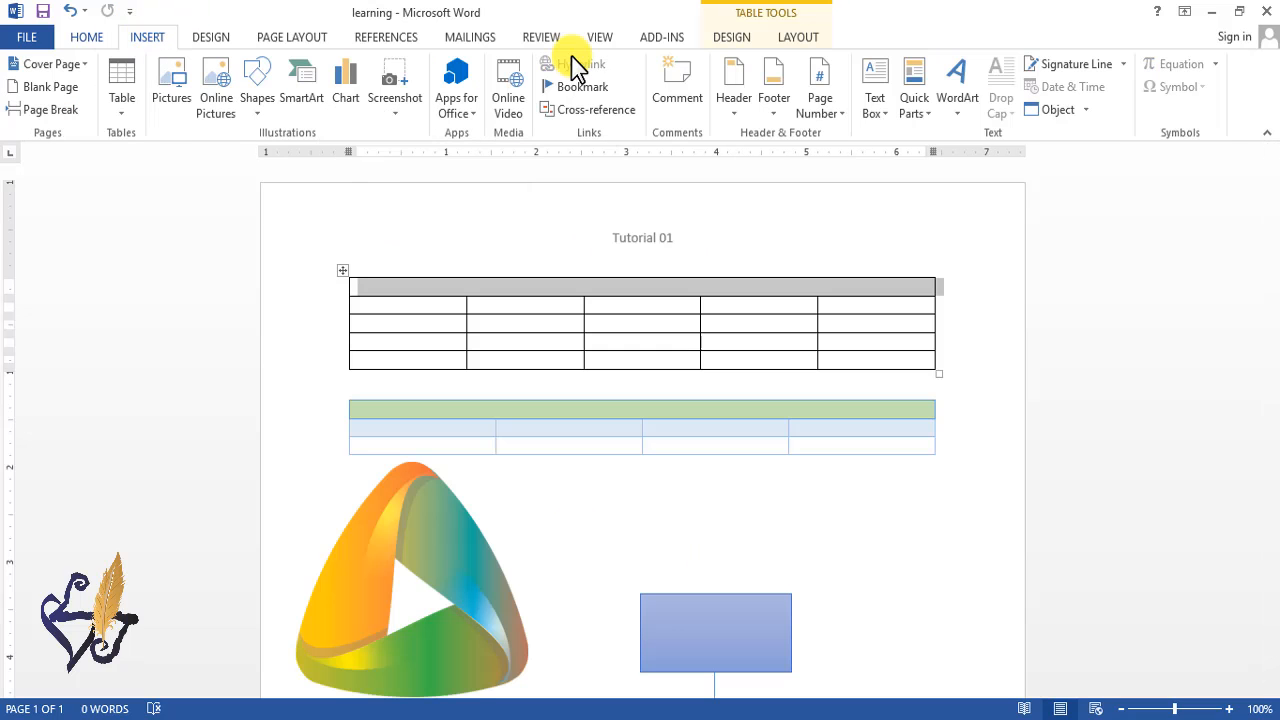
pyautogui.click(836, 112)
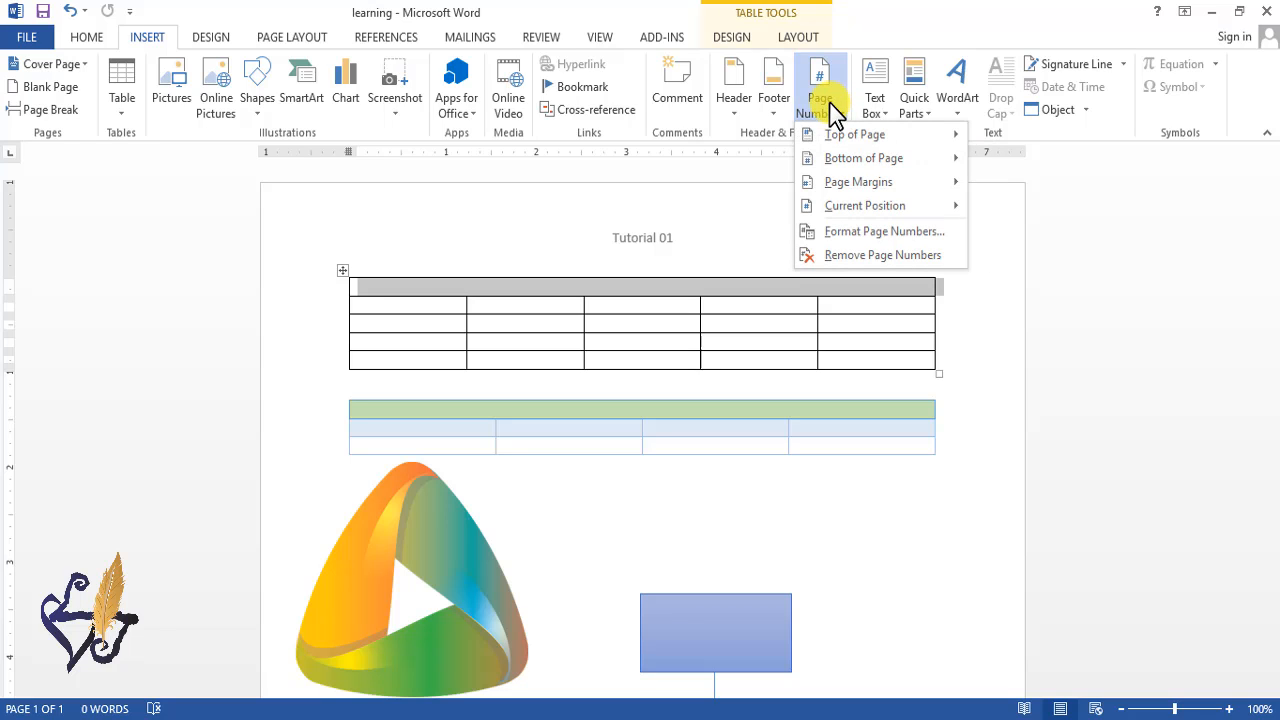
pyautogui.moveTo(828, 145)
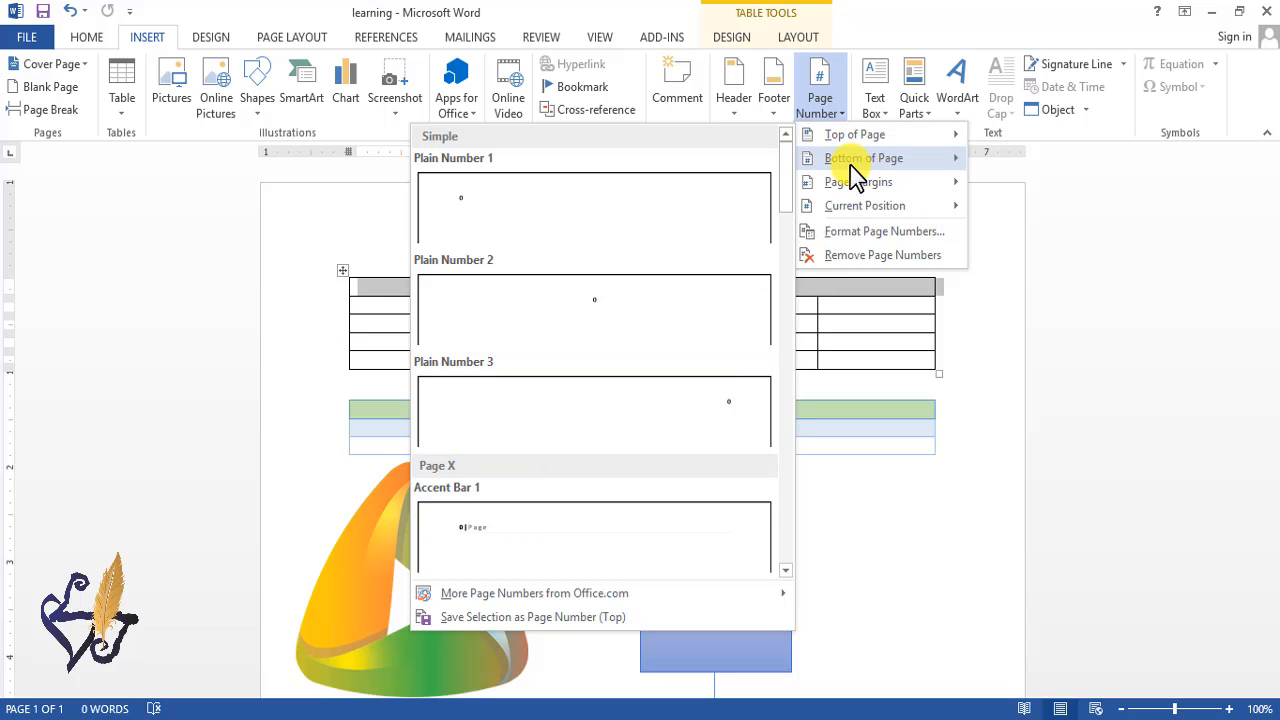
pyautogui.click(888, 160)
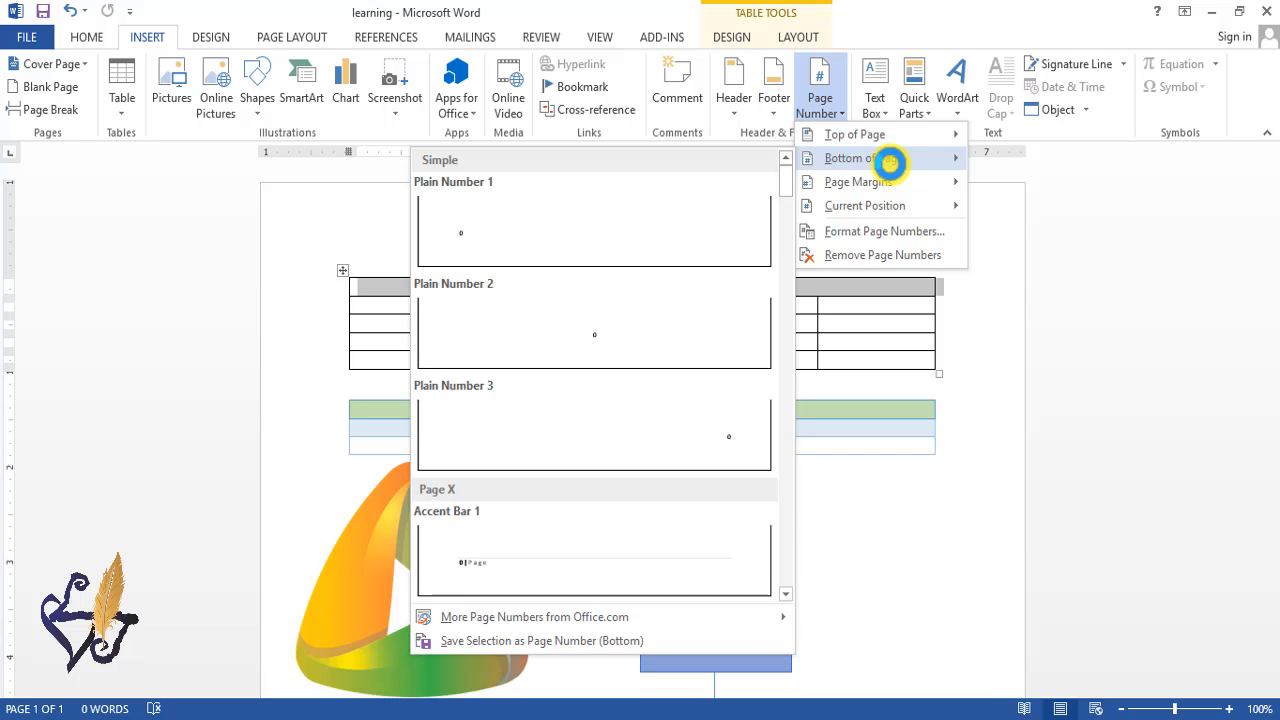
pyautogui.click(866, 183)
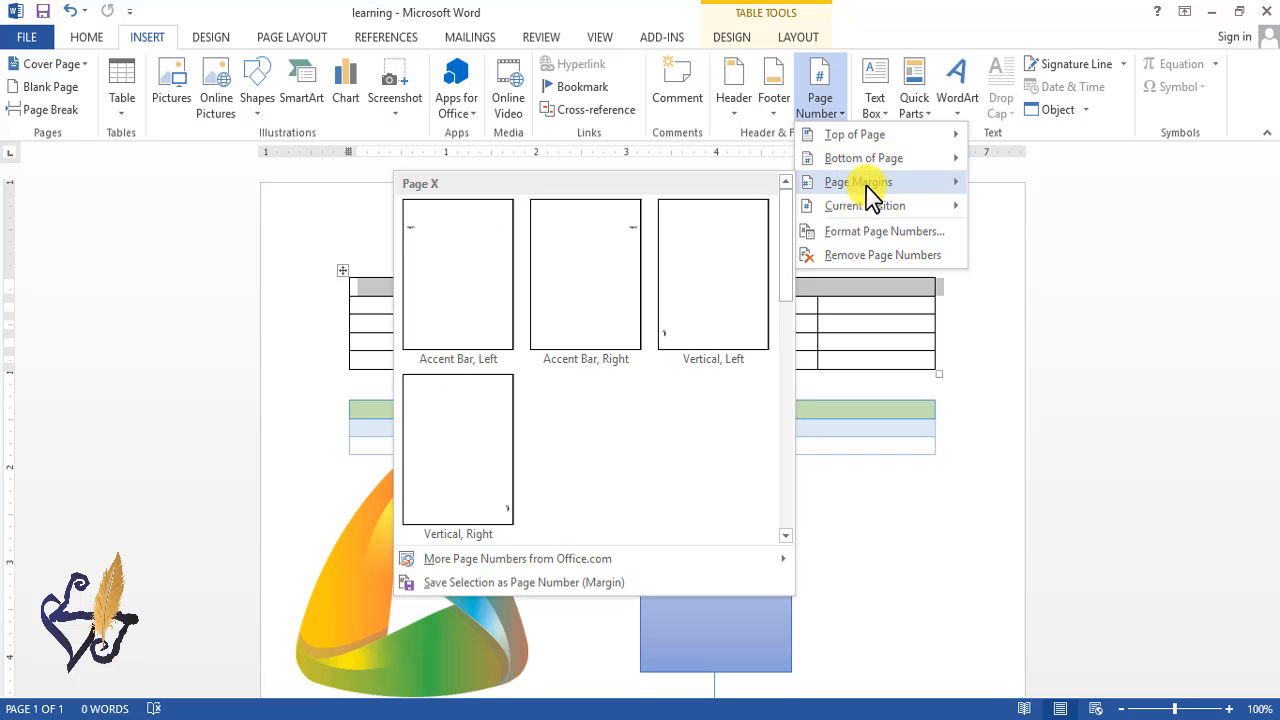
pyautogui.moveTo(872, 212)
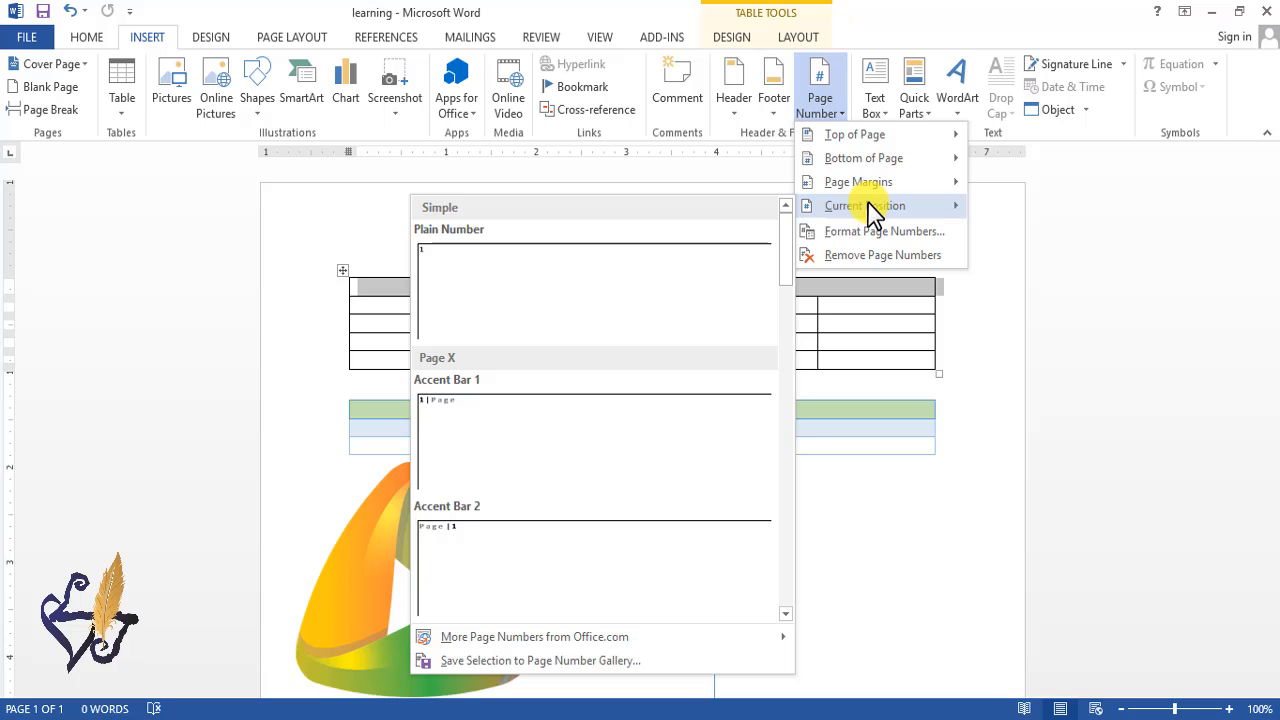
pyautogui.click(860, 136)
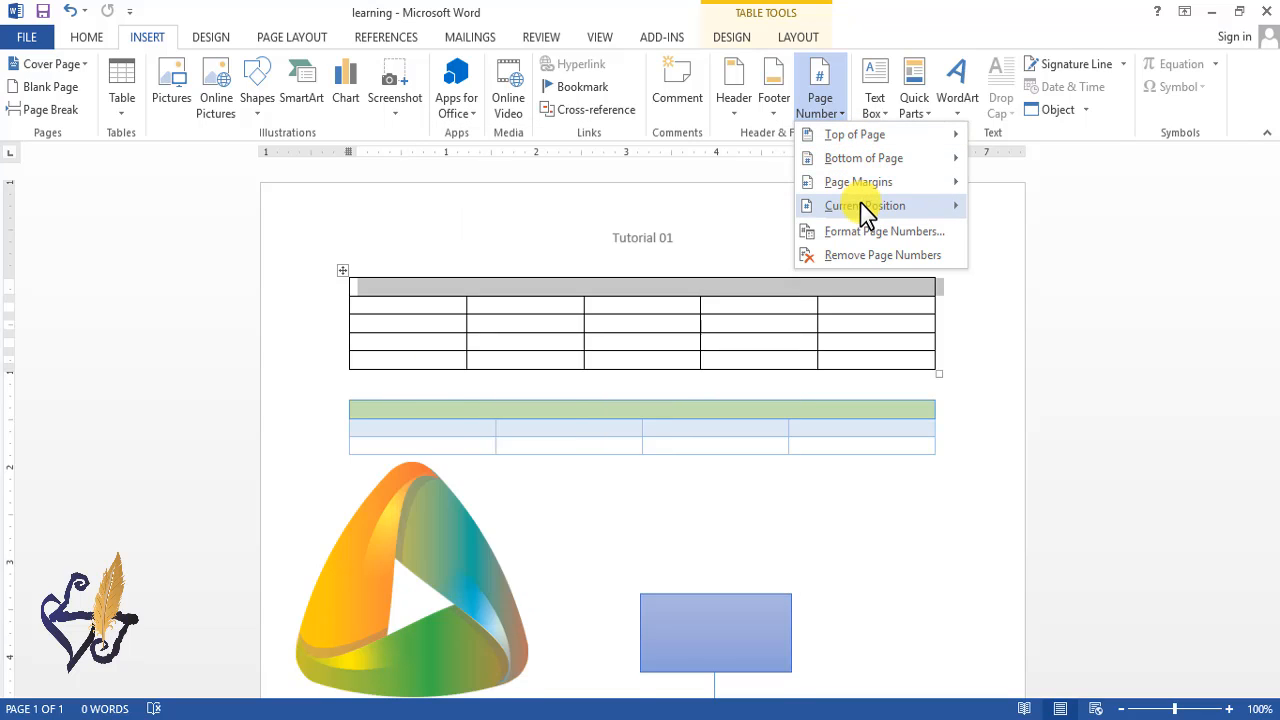
pyautogui.moveTo(862, 206)
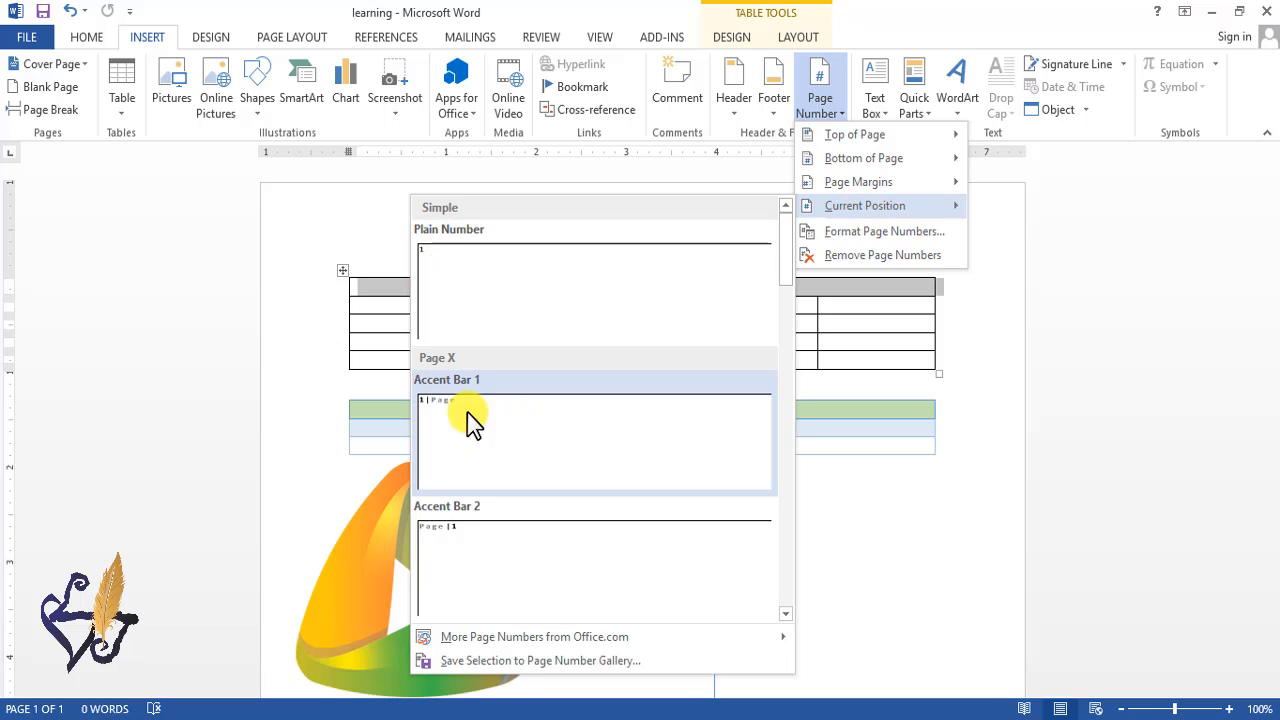
# Insert the Plain Number 2 page number at the bottom of the page and return to the document body.
pyautogui.moveTo(862, 166)
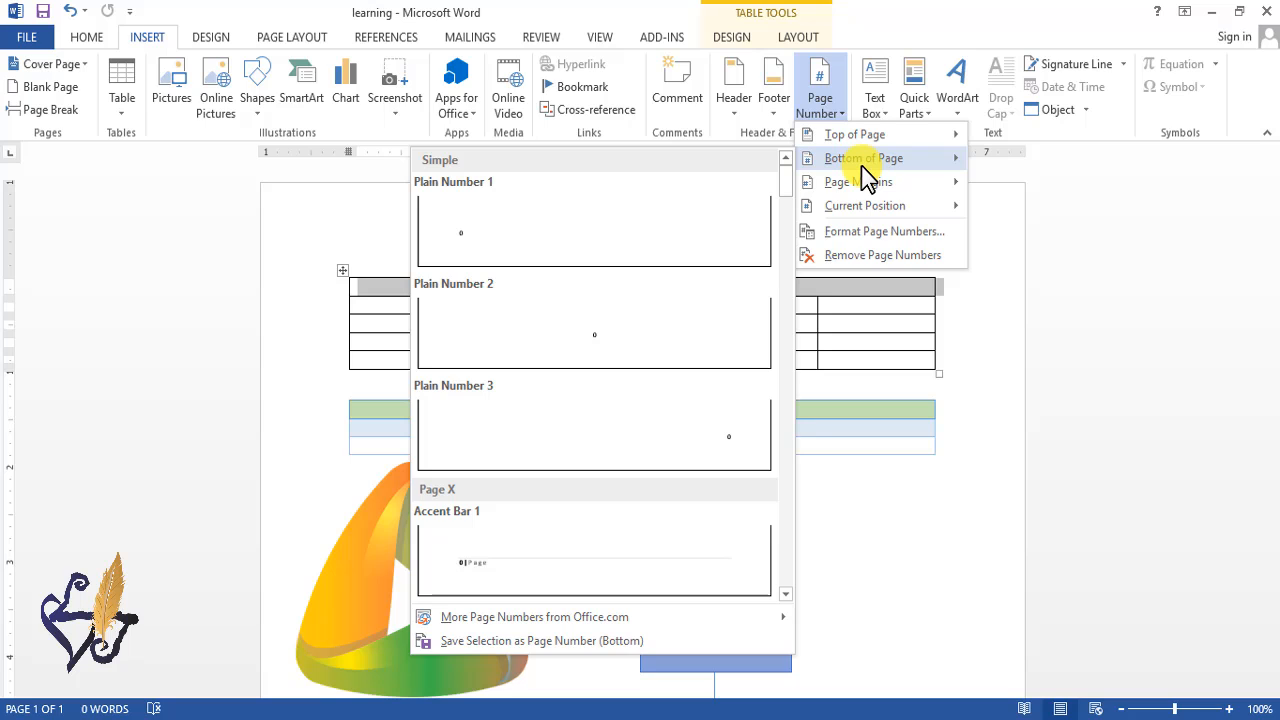
pyautogui.click(595, 333)
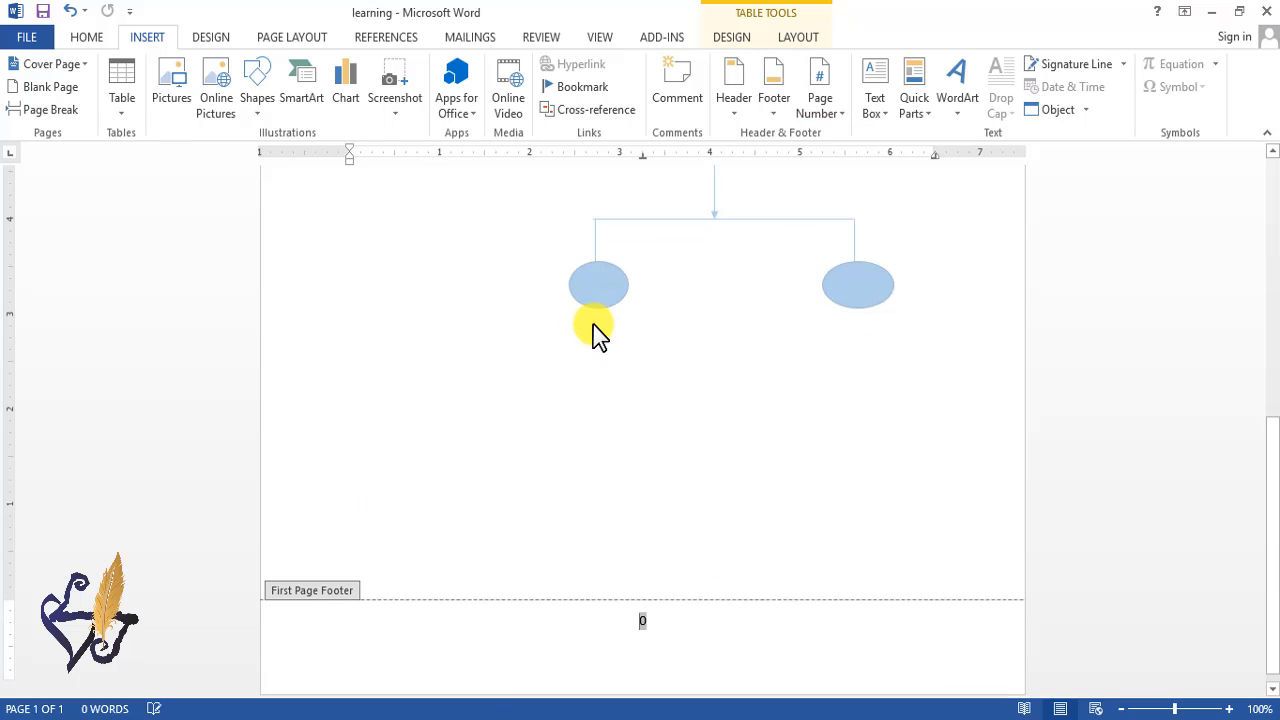
pyautogui.doubleClick(634, 605)
pyautogui.click(737, 621)
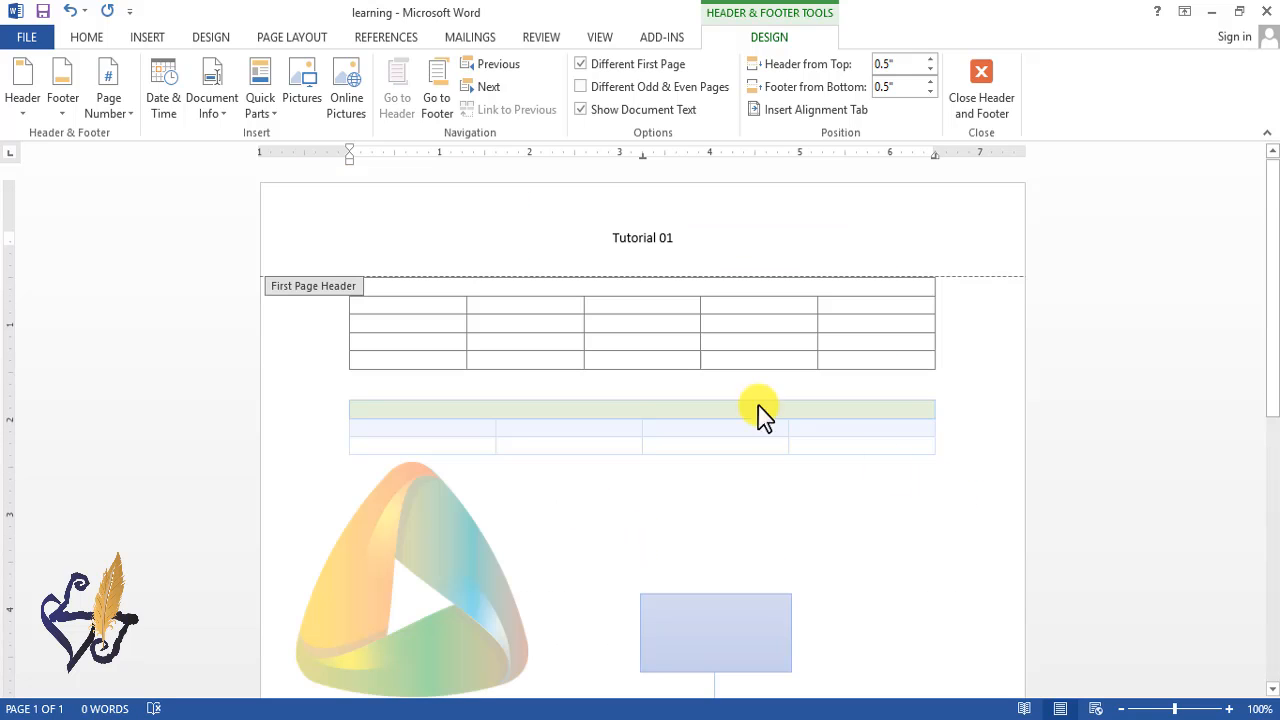
pyautogui.click(147, 37)
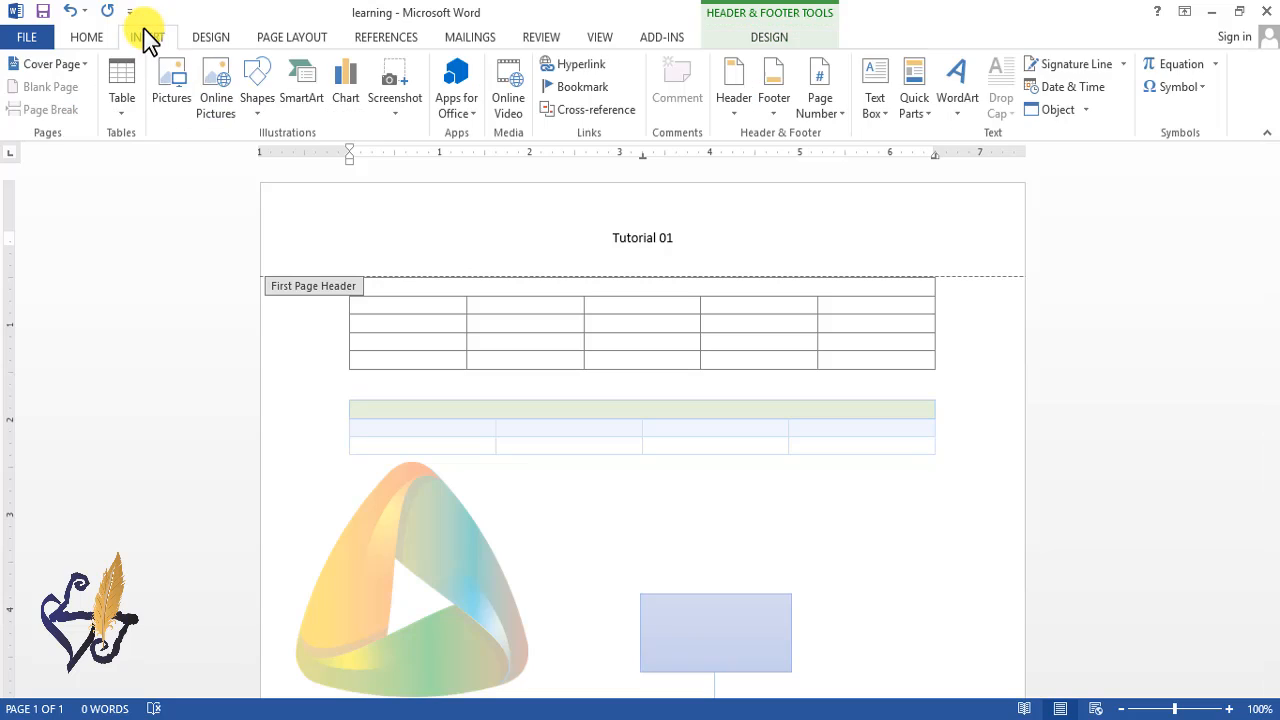
pyautogui.doubleClick(857, 323)
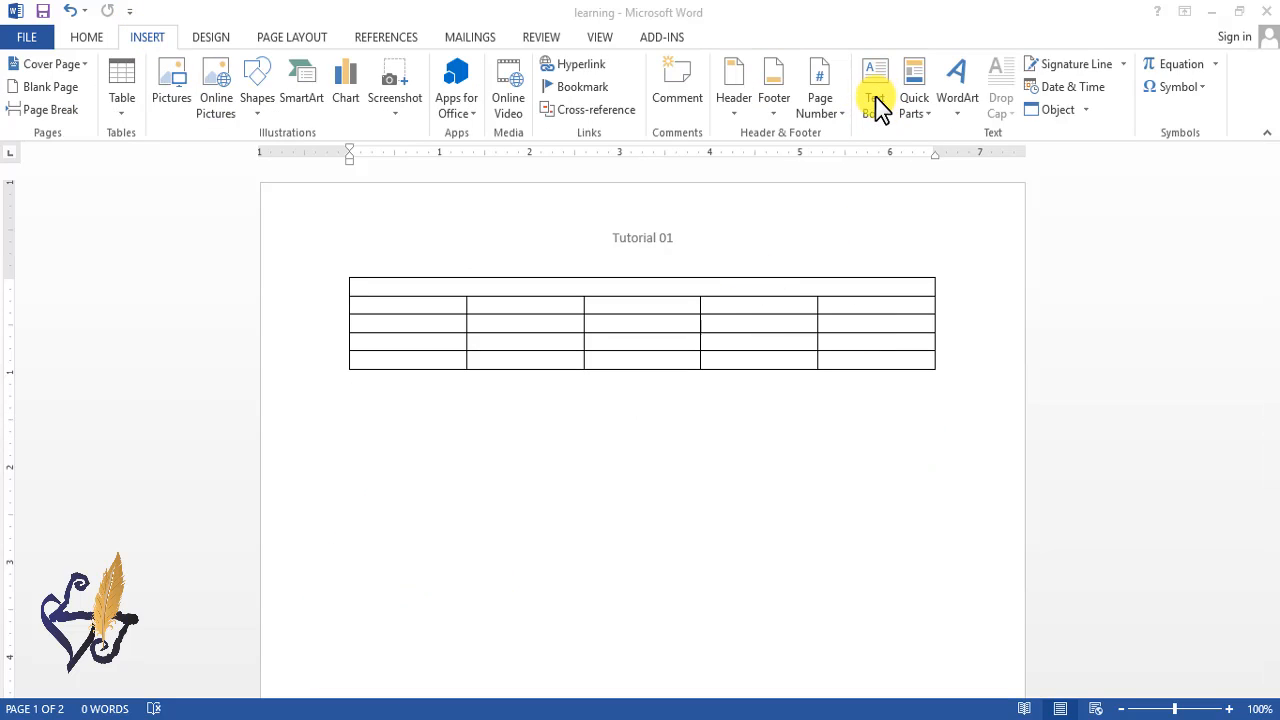
# Browse the built-in text box designs and insert the Facet Quote text box from the empty line below the table.
pyautogui.click(413, 450)
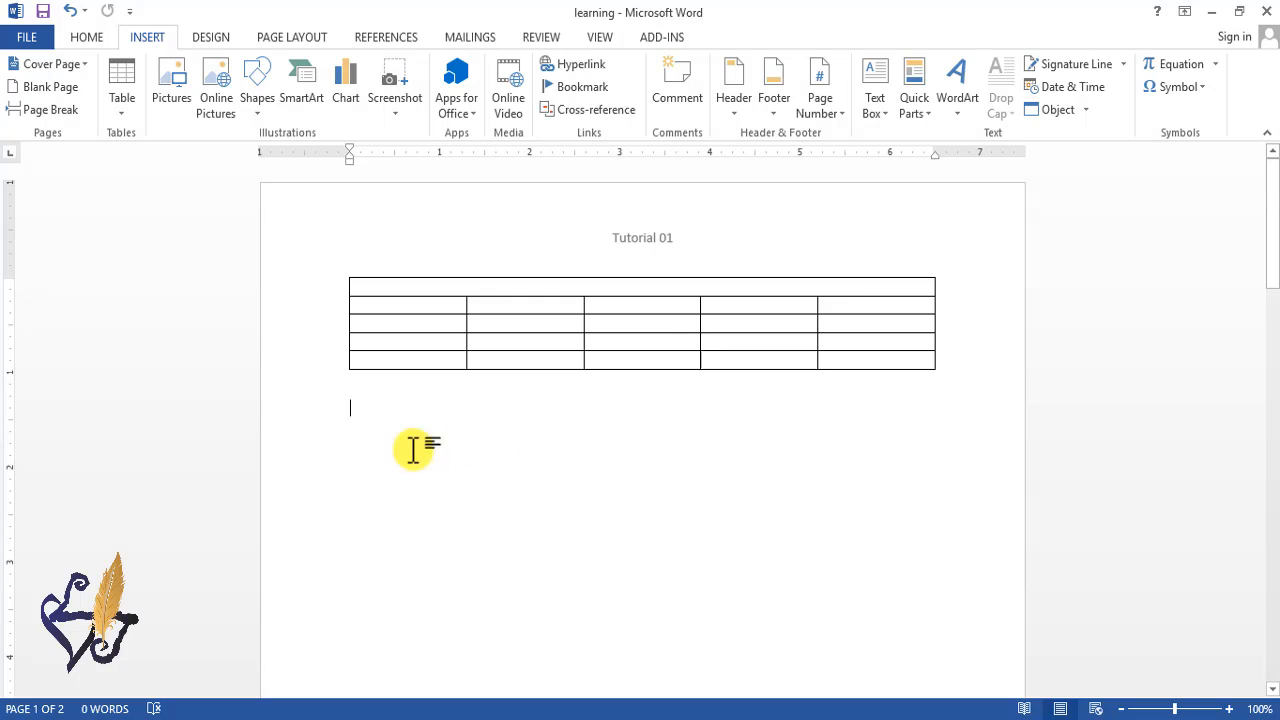
pyautogui.click(876, 95)
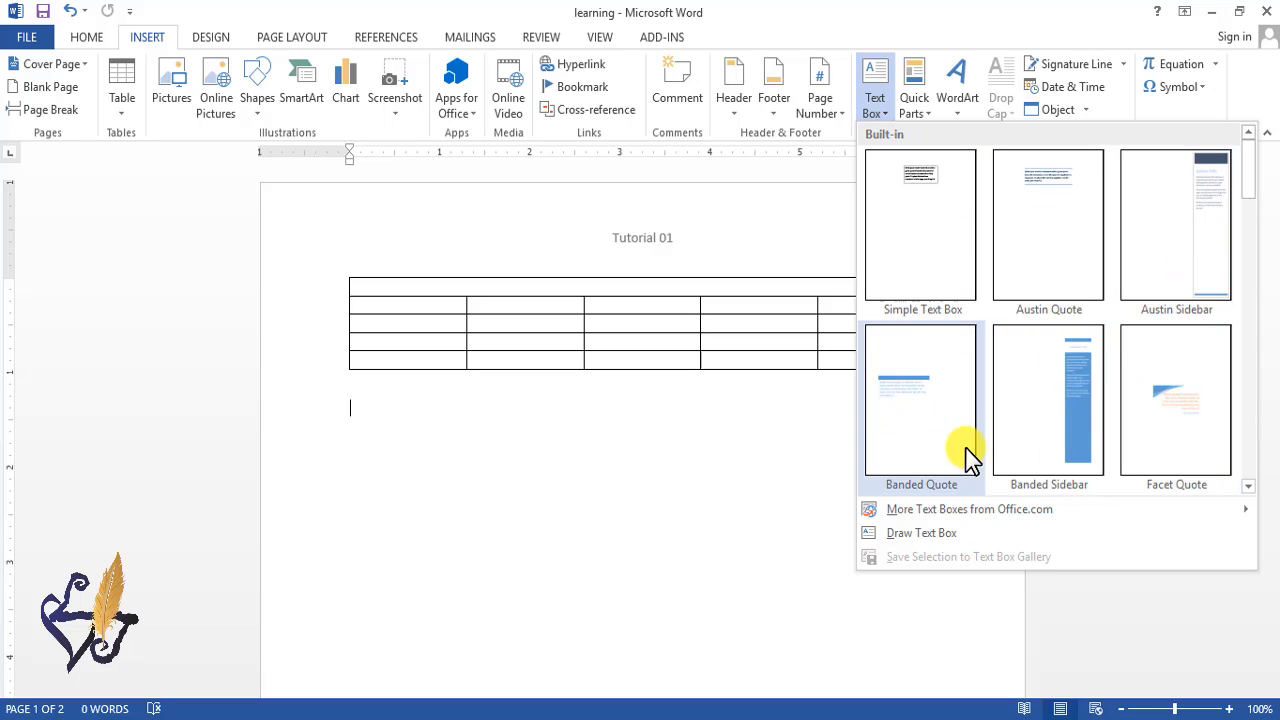
pyautogui.click(1248, 486)
pyautogui.click(1248, 486)
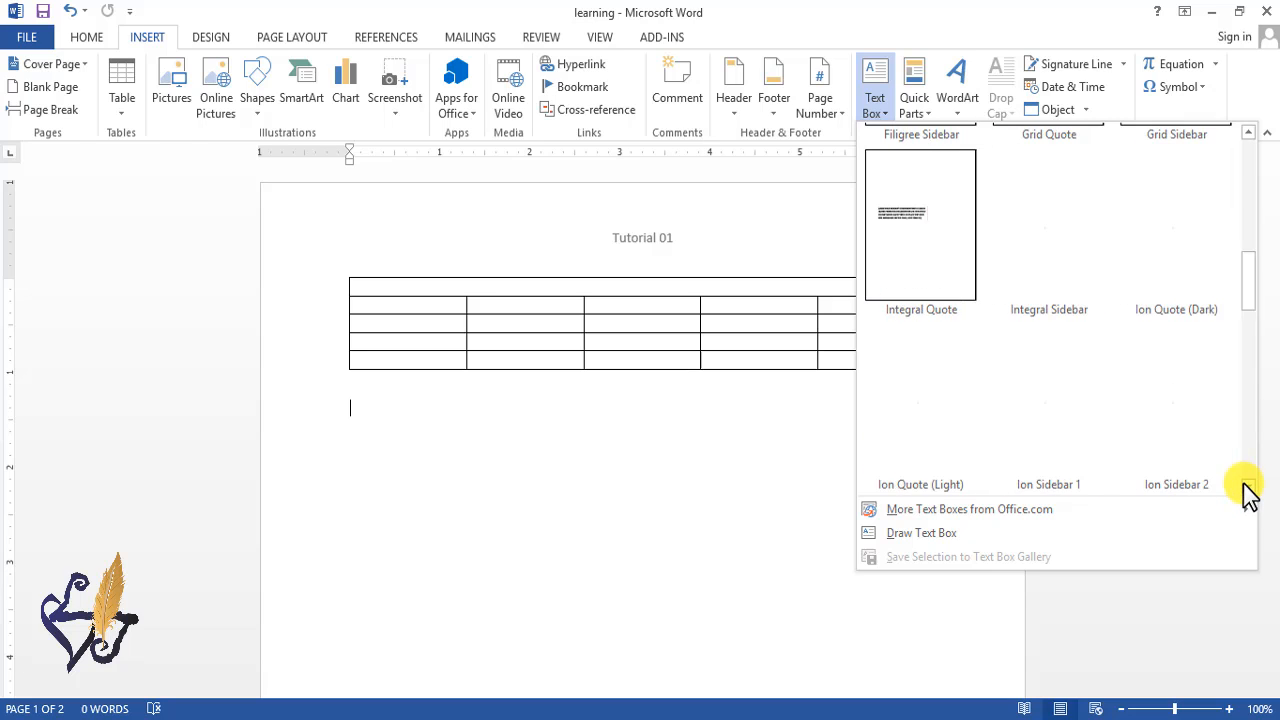
pyautogui.click(1248, 488)
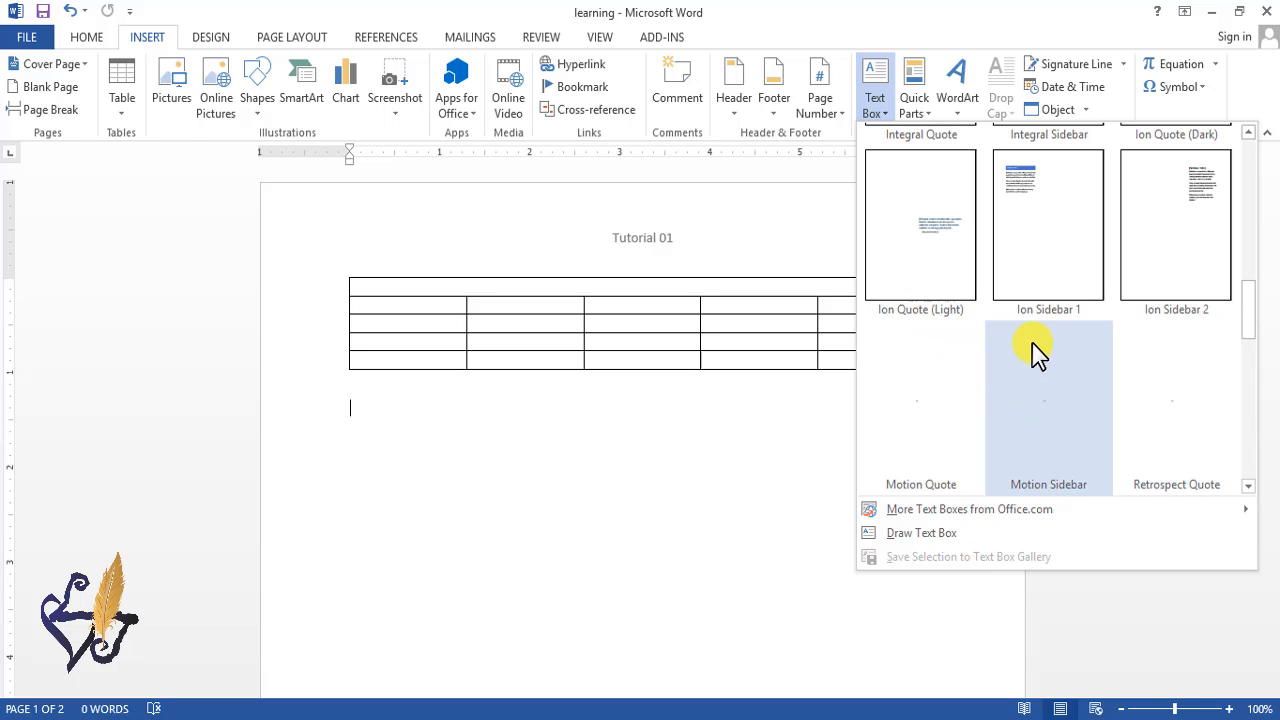
pyautogui.scroll(3, 1045, 345)
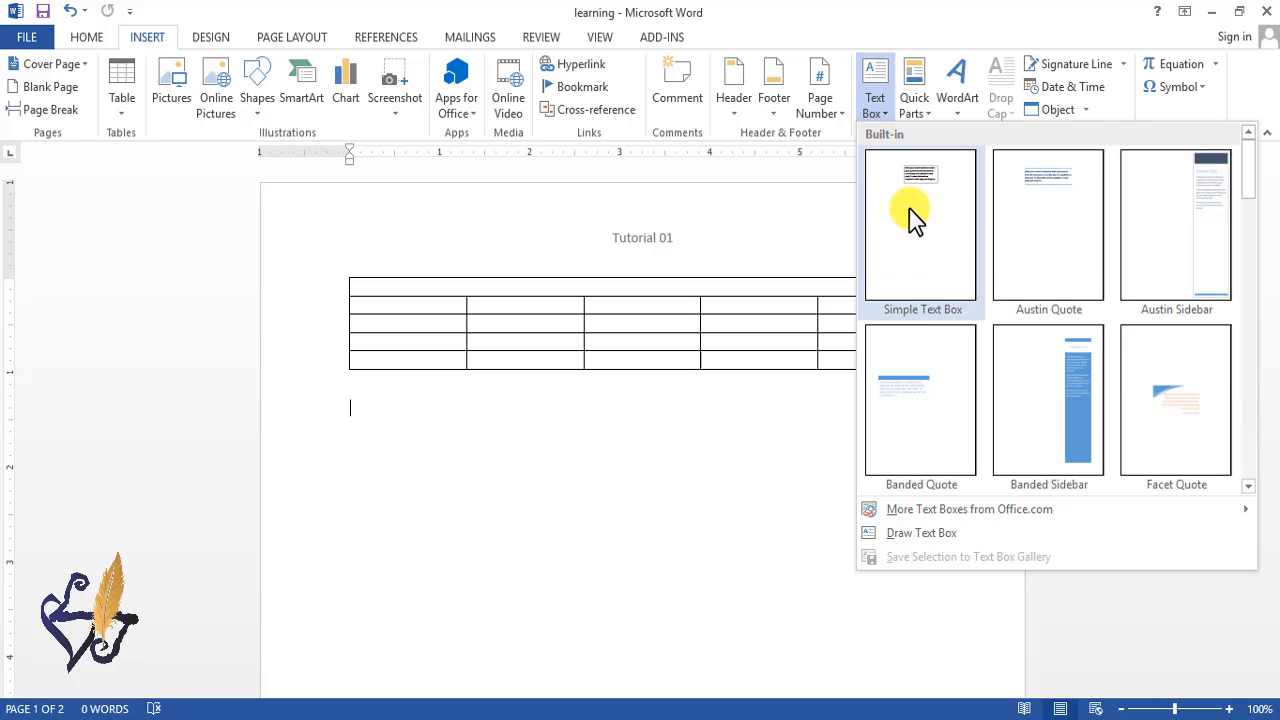
pyautogui.click(1182, 413)
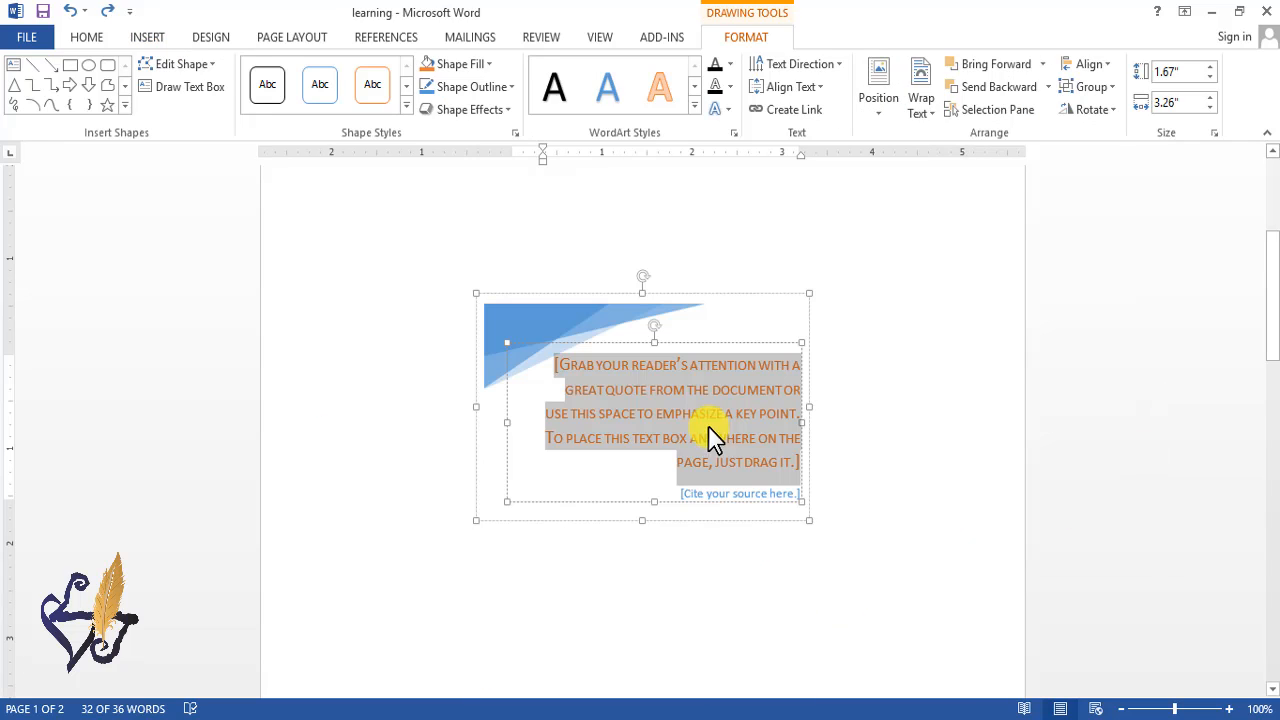
# Replace the text box's quote and source placeholders with the objective paragraph beginning "To work with a position where sincerity, dedication".
pyautogui.click(686, 508)
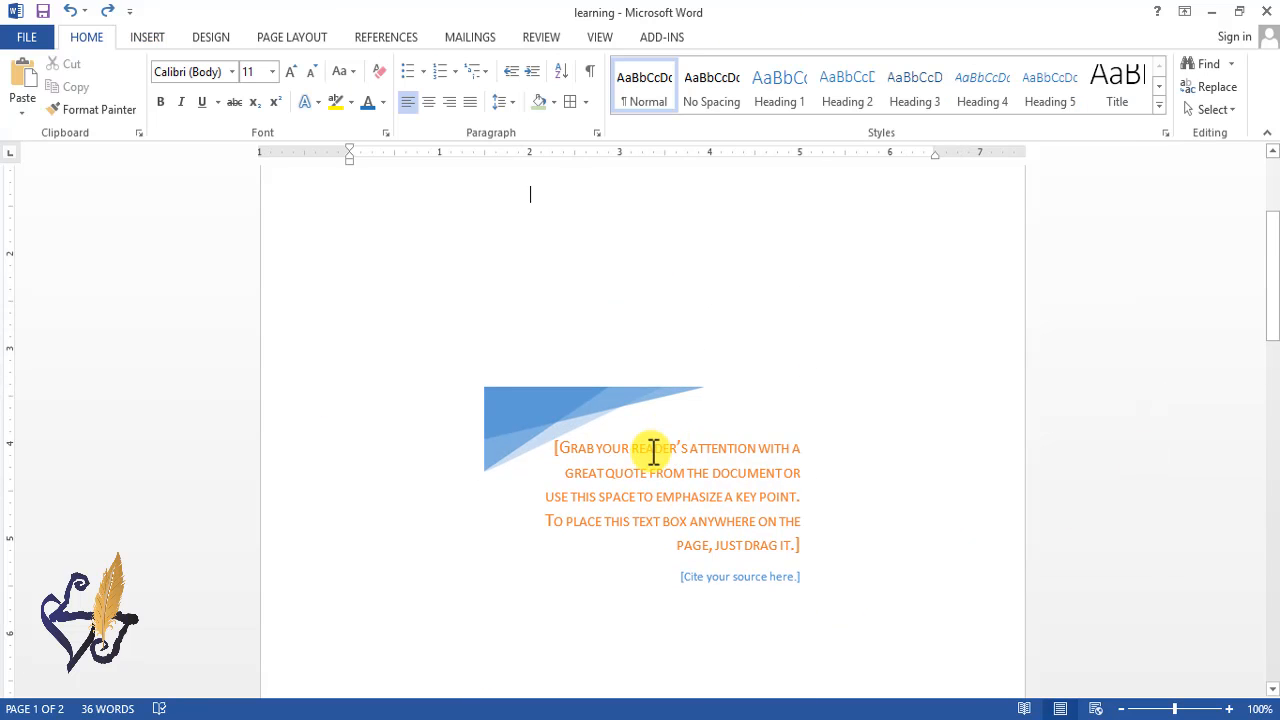
pyautogui.click(628, 472)
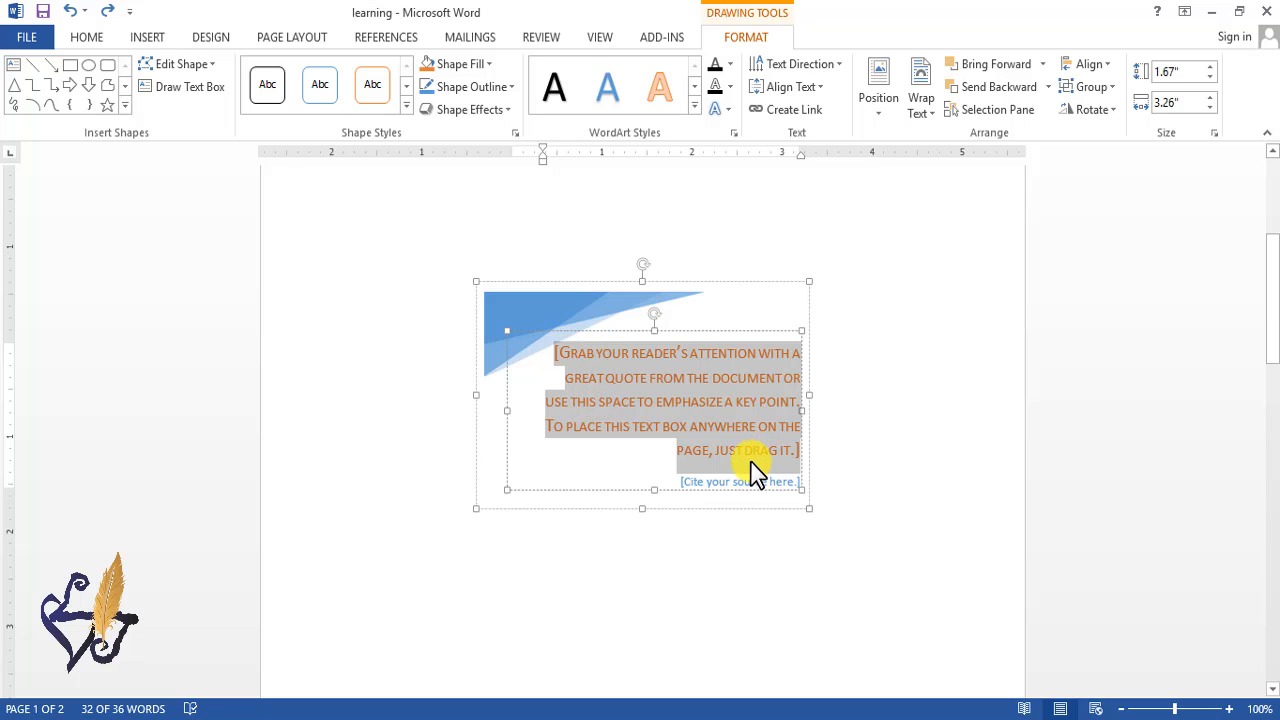
pyautogui.click(717, 482)
pyautogui.moveTo(800, 484); pyautogui.dragTo(597, 356)
pyautogui.press('Delete')
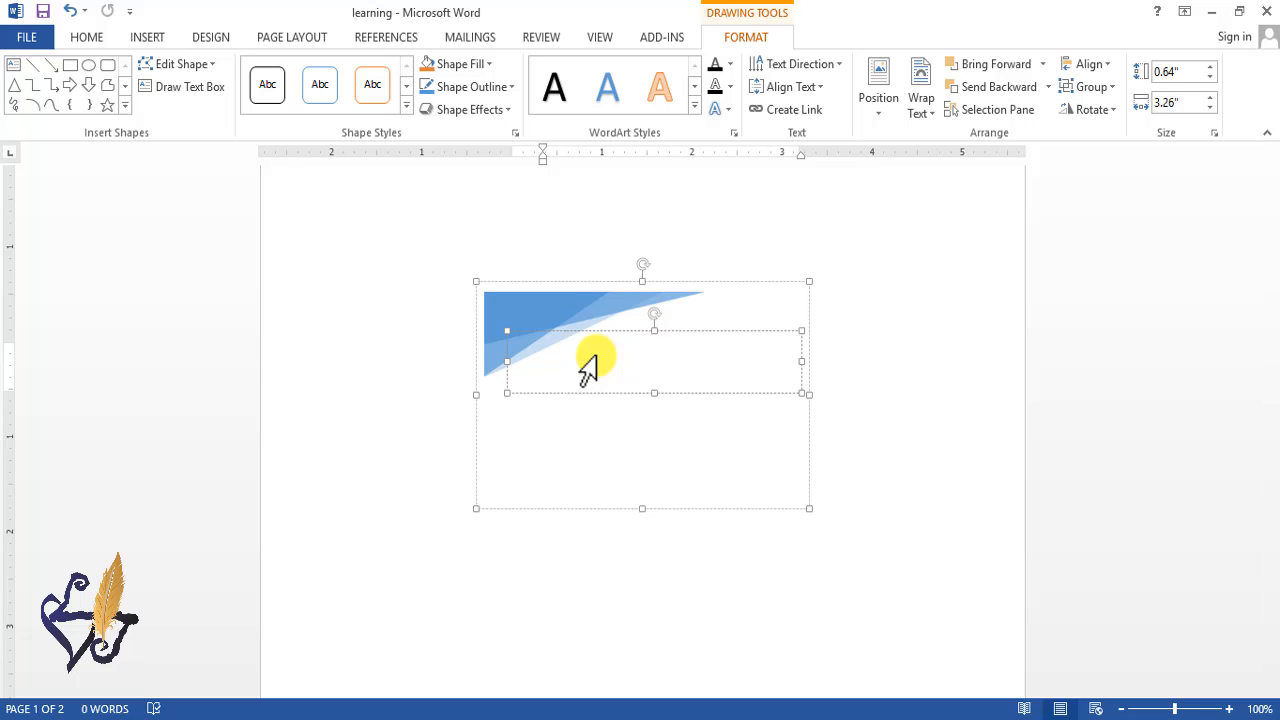
pyautogui.write('To work with a position where sincerity, dedication, strong communication leadership skill and attention to details are essential to strive for excellence as well as to take the Institution to its goal. I am hardworking, honest, devoted to duty.  I believe that I can prove myself as the best productive person in any working environment.')
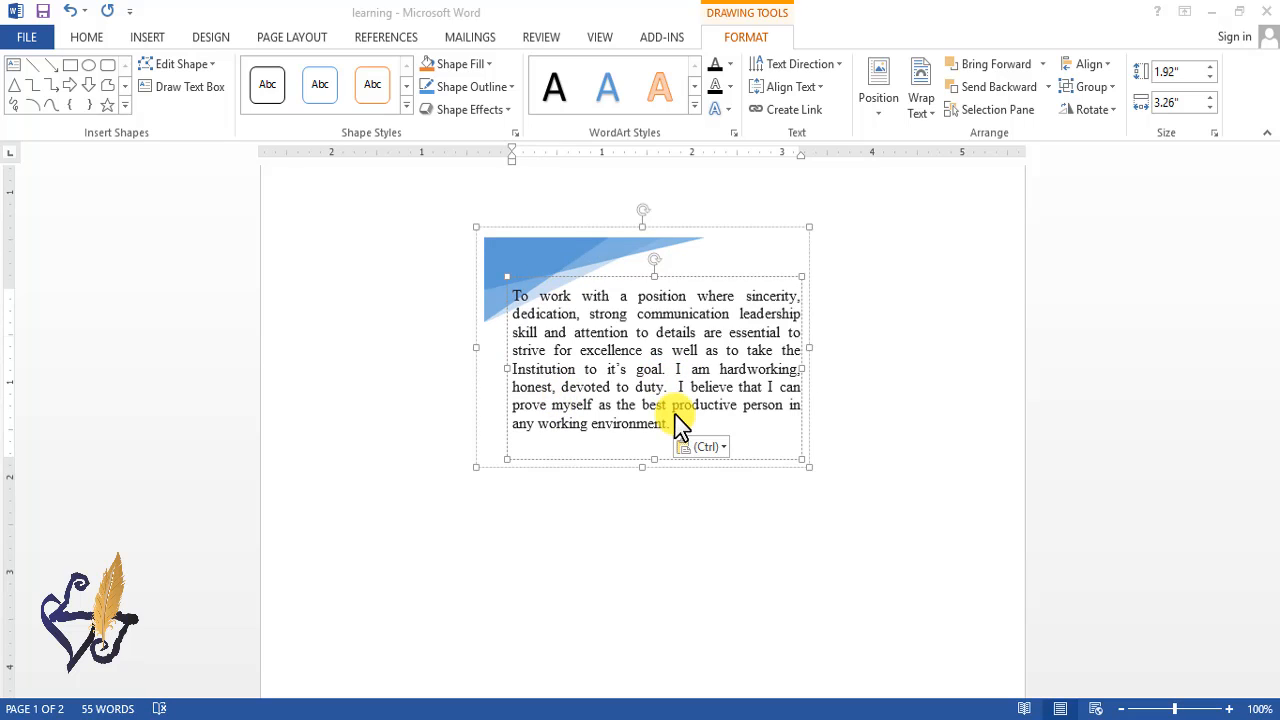
# Narrow the quote's inner text frame to about 3" wide, extend its right edge slightly and deselect it.
pyautogui.scroll(1, 640, 425)
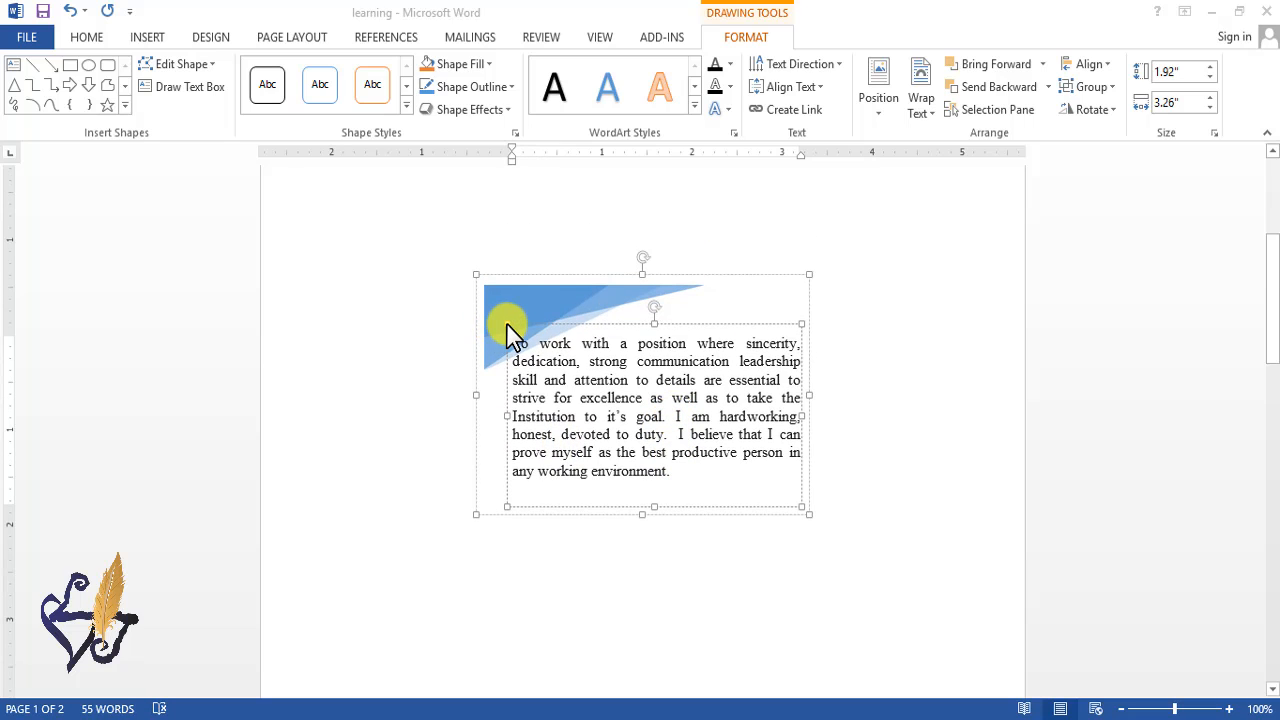
pyautogui.moveTo(507, 322); pyautogui.dragTo(531, 348)
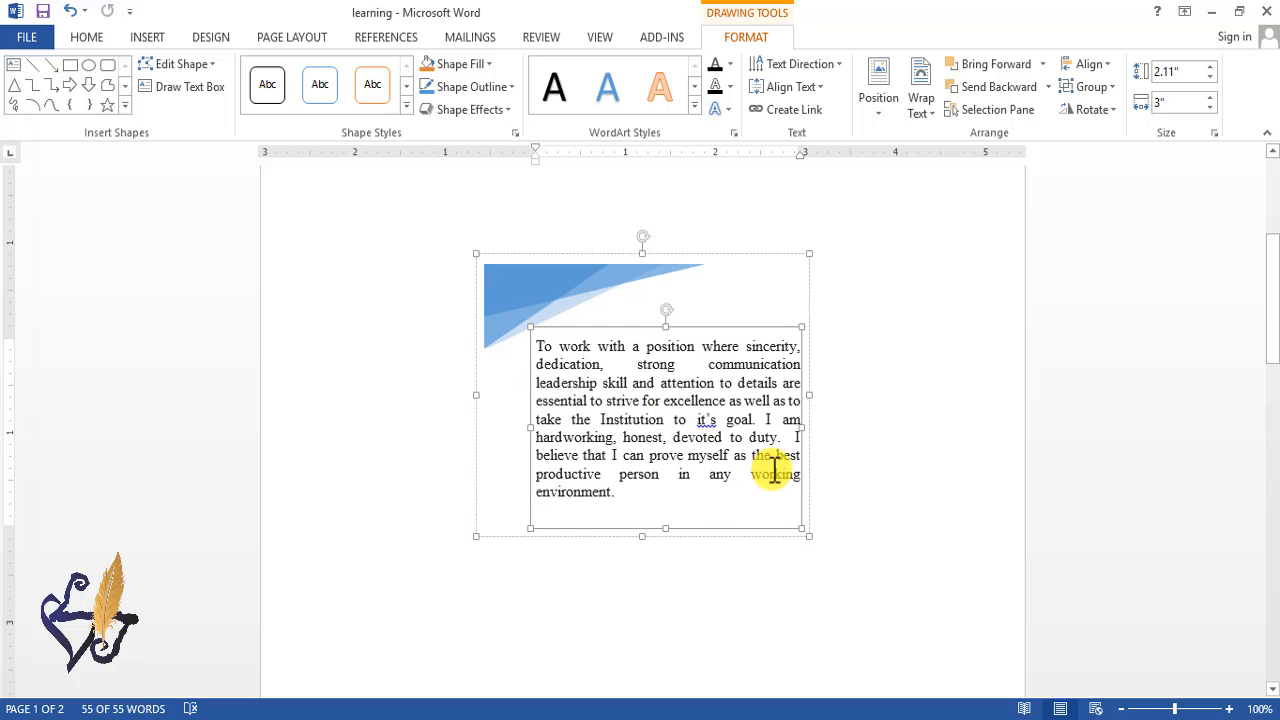
pyautogui.moveTo(803, 428); pyautogui.dragTo(809, 428)
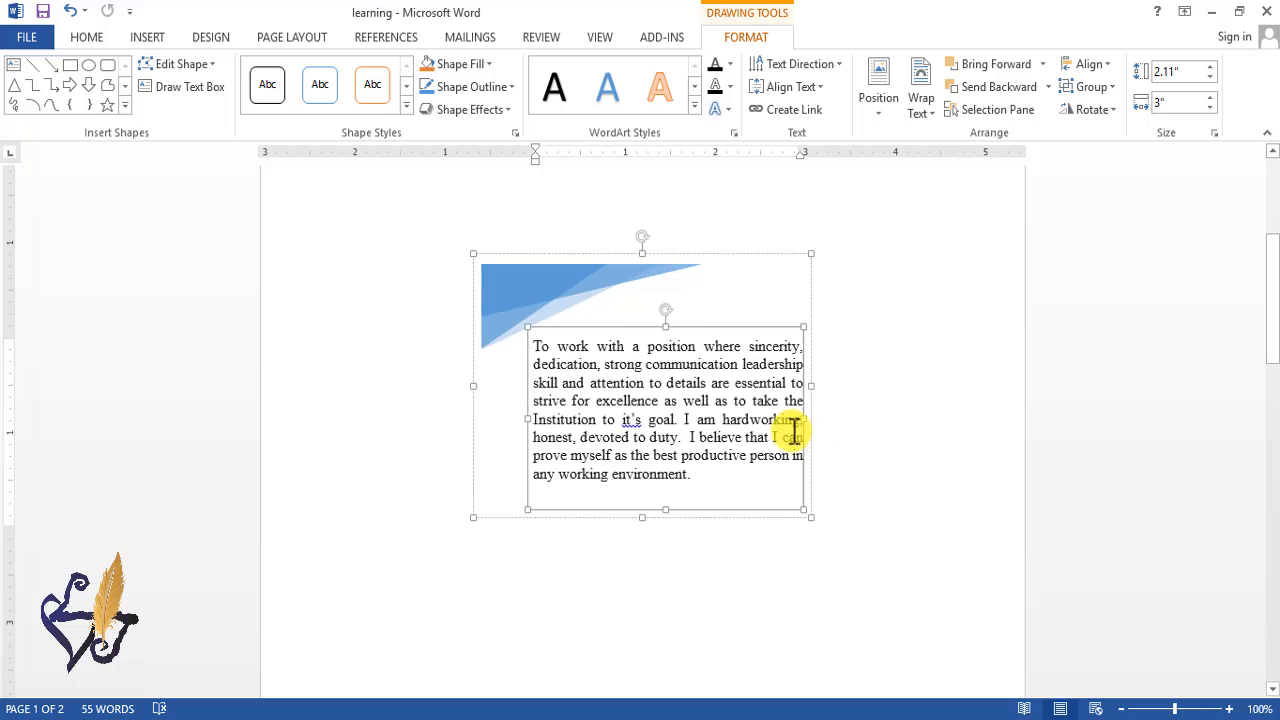
pyautogui.click(906, 429)
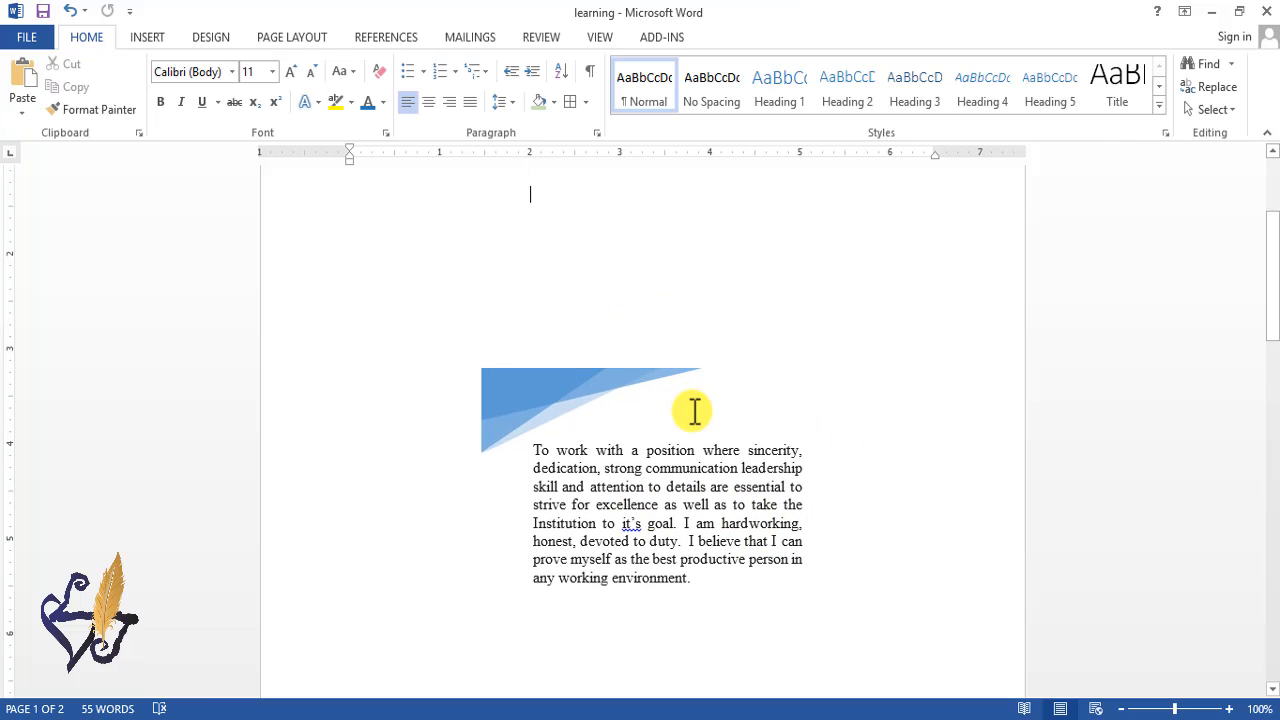
pyautogui.scroll(-3, 691, 411)
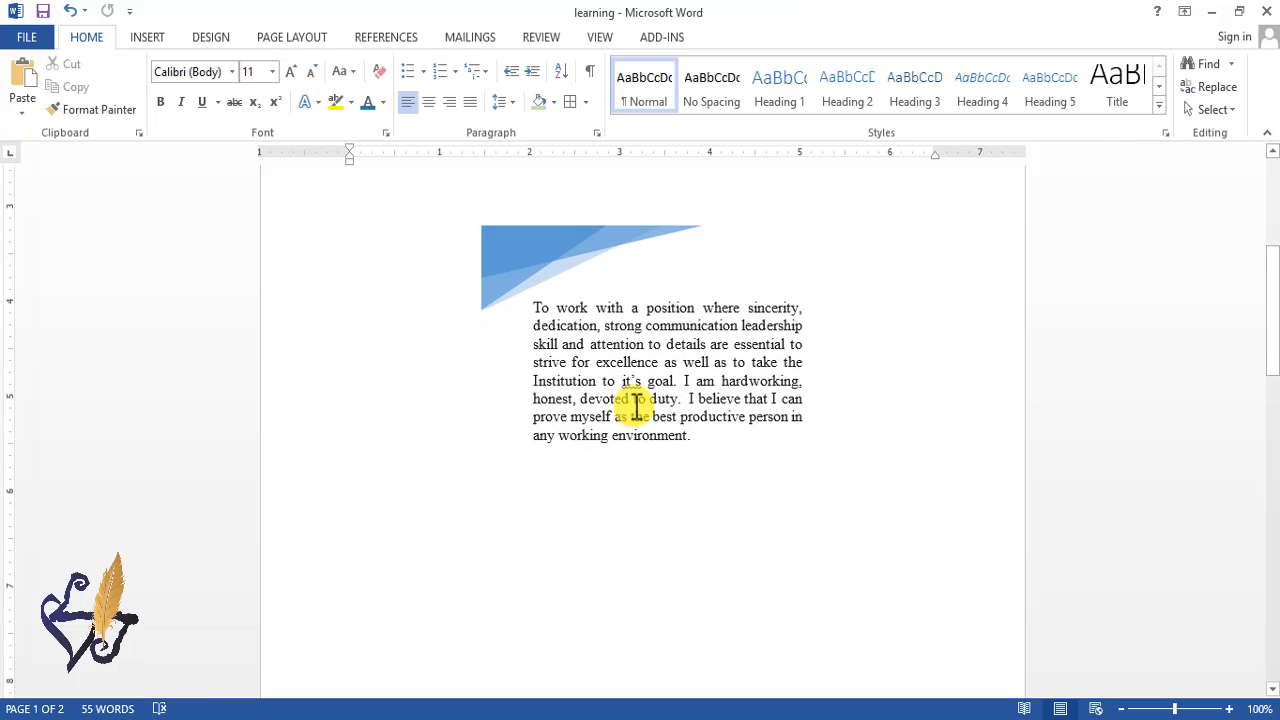
pyautogui.scroll(3, 605, 420)
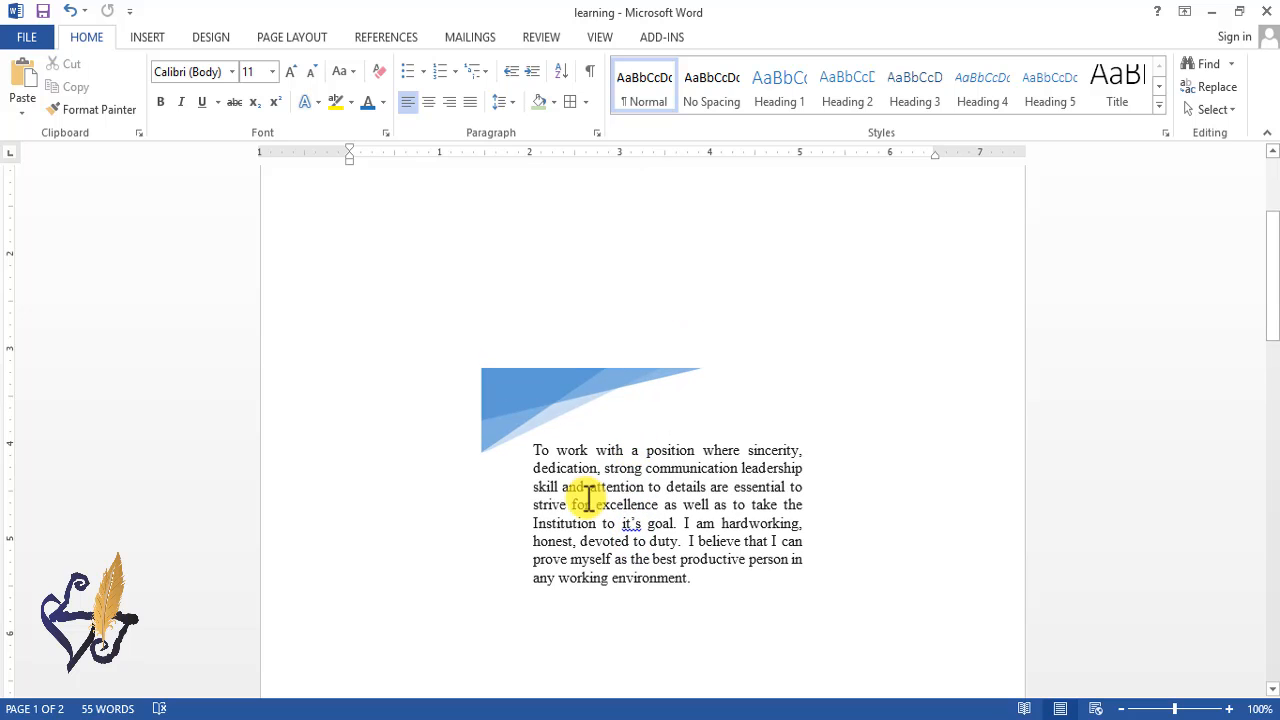
# Insert WordArt above the text box, using the second style in the last row, black with a light outline and shadow.
pyautogui.scroll(3, 588, 500)
pyautogui.scroll(-6, 591, 500)
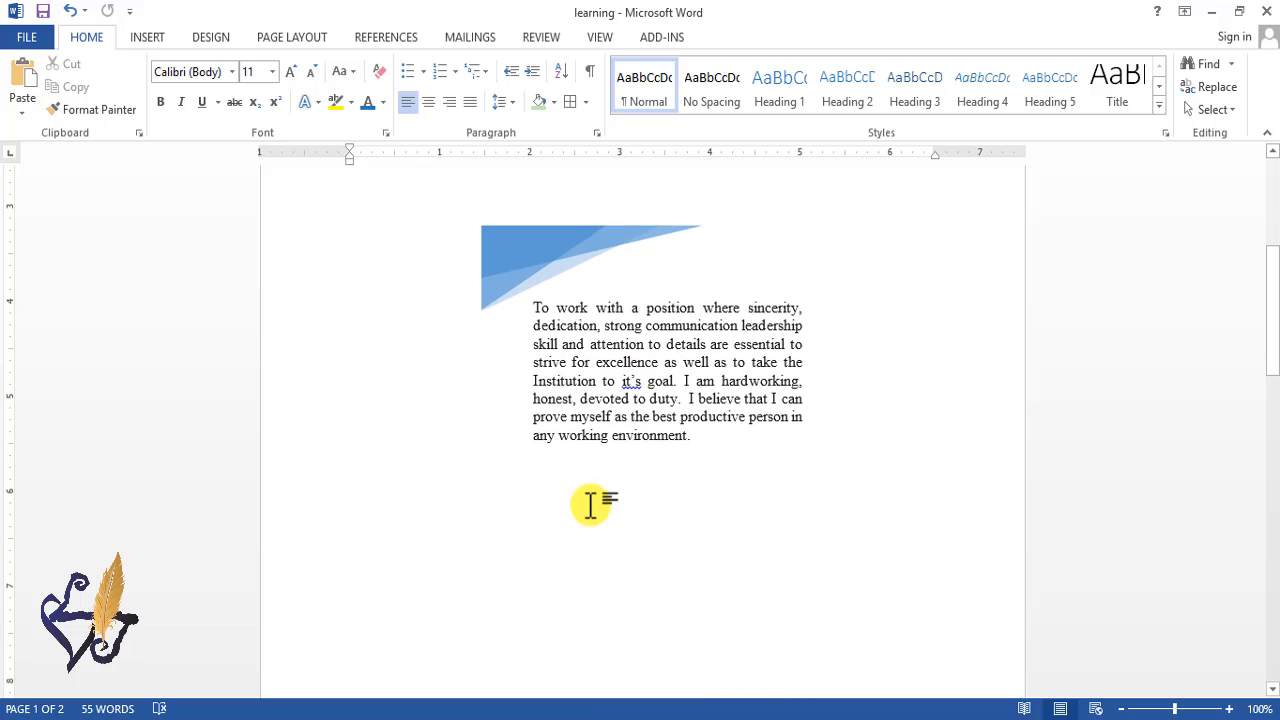
pyautogui.scroll(1, 591, 505)
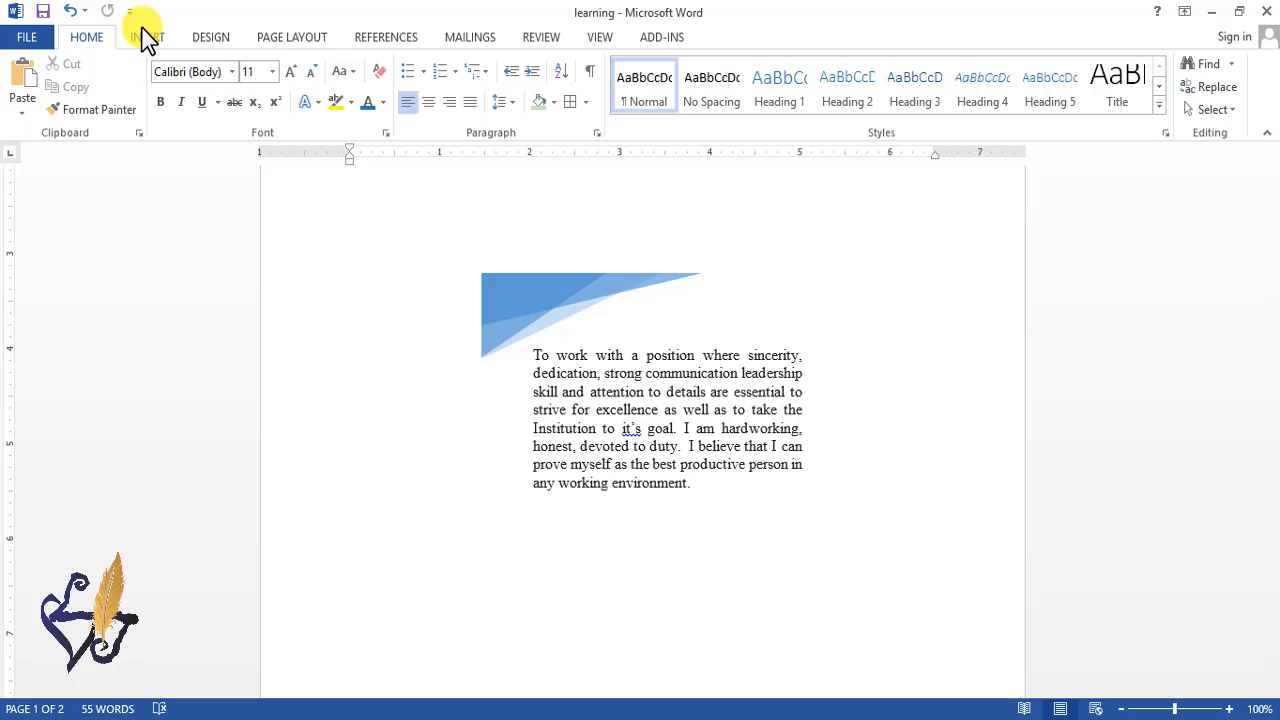
pyautogui.click(145, 38)
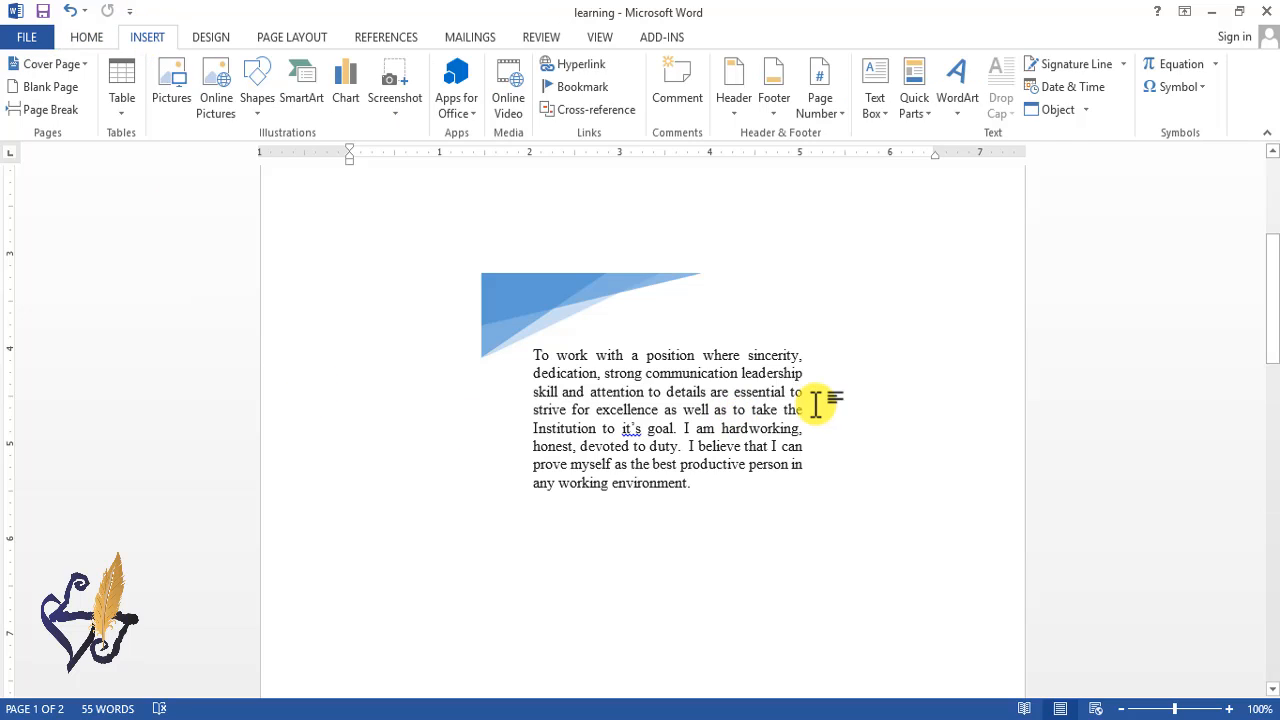
pyautogui.click(960, 88)
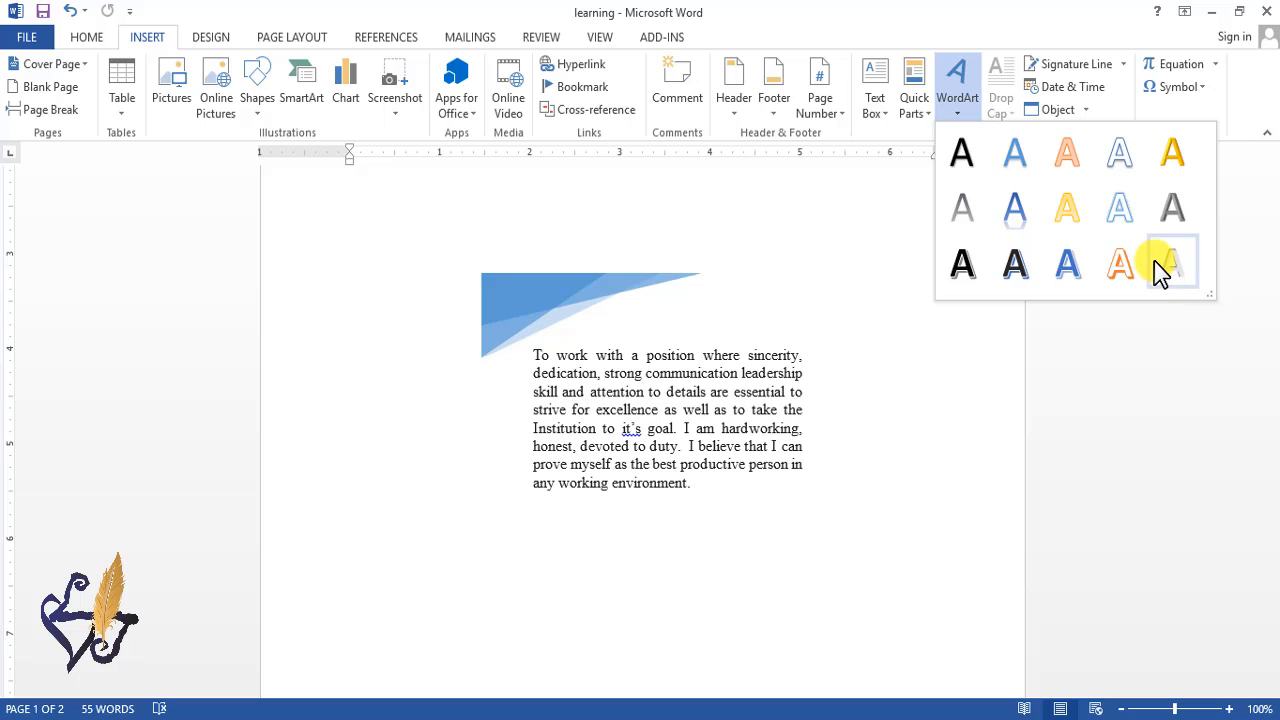
pyautogui.click(1012, 268)
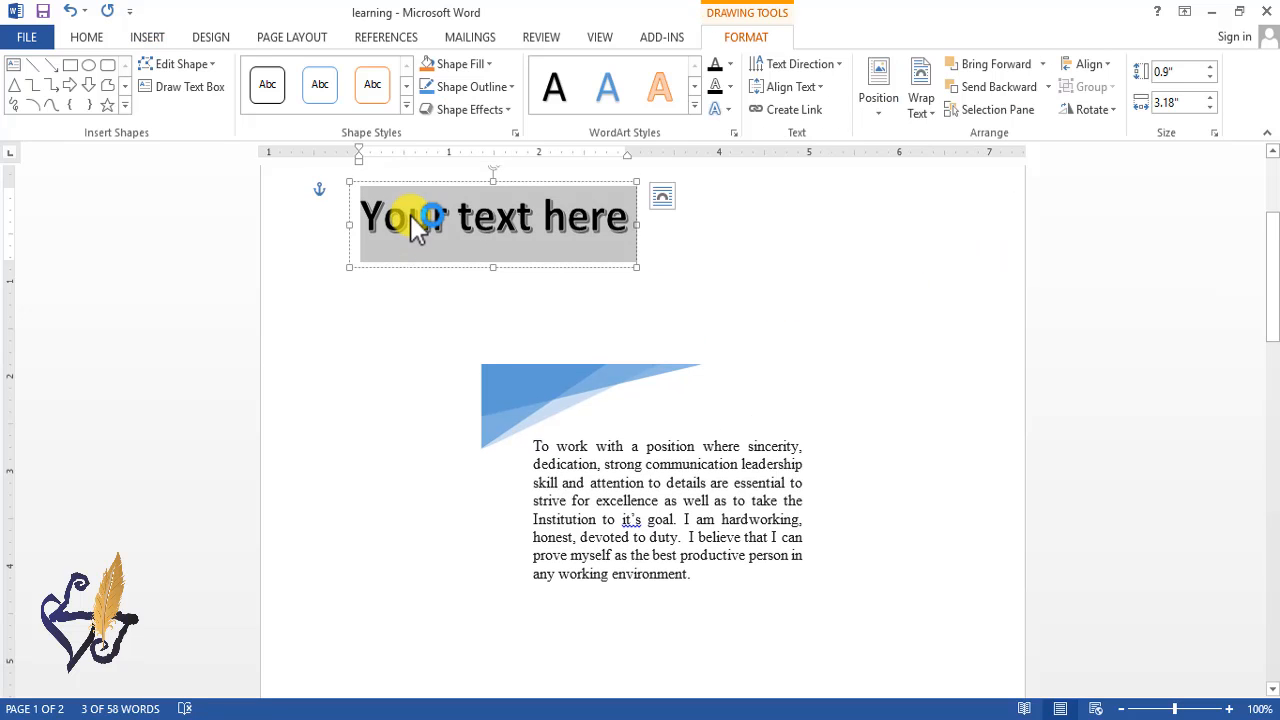
# Replace the WordArt placeholder text with "Learning Zone" and return to the document body.
pyautogui.doubleClick(529, 220)
pyautogui.click(589, 217)
pyautogui.moveTo(630, 226); pyautogui.dragTo(368, 222)
pyautogui.write('lear')
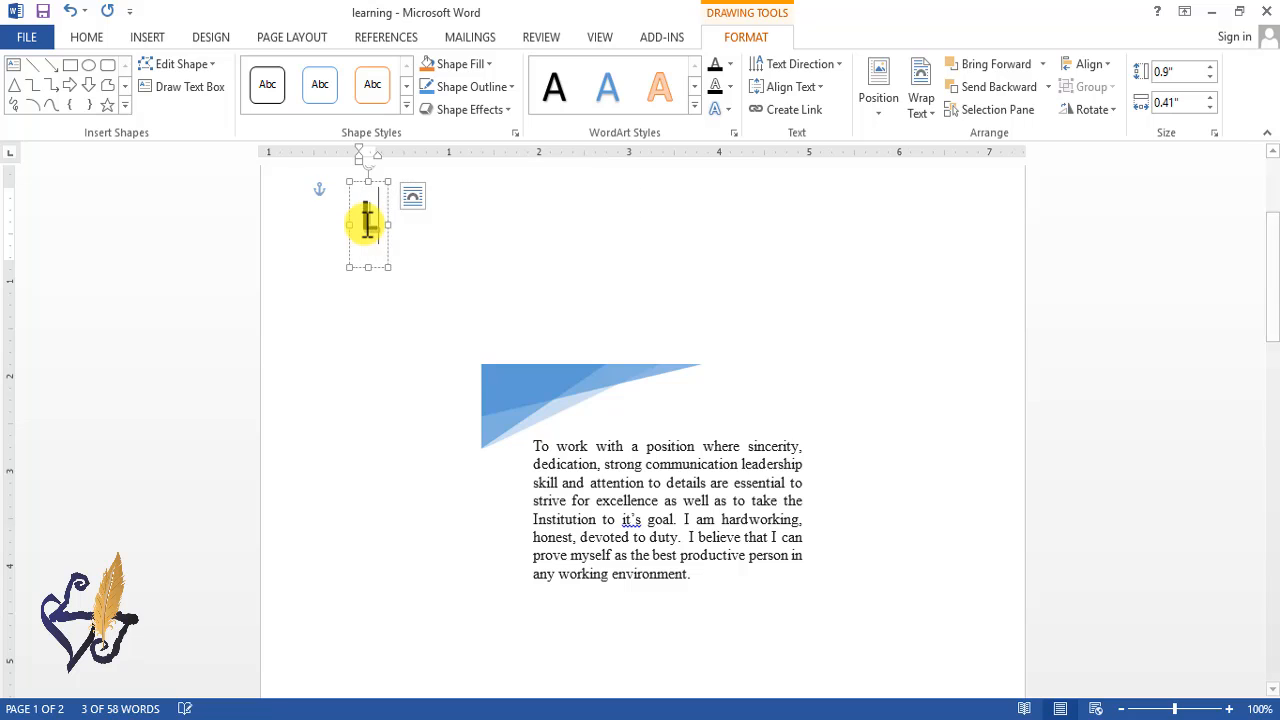
pyautogui.write('ning')
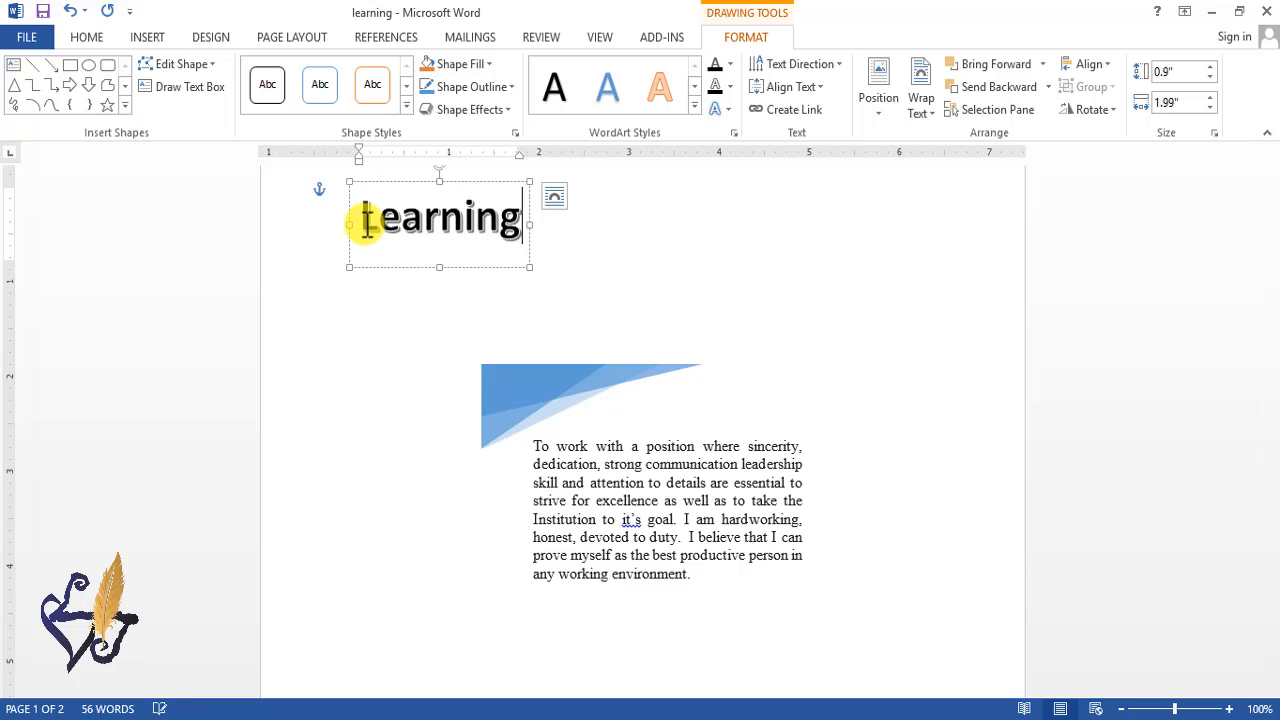
pyautogui.write(' Zone')
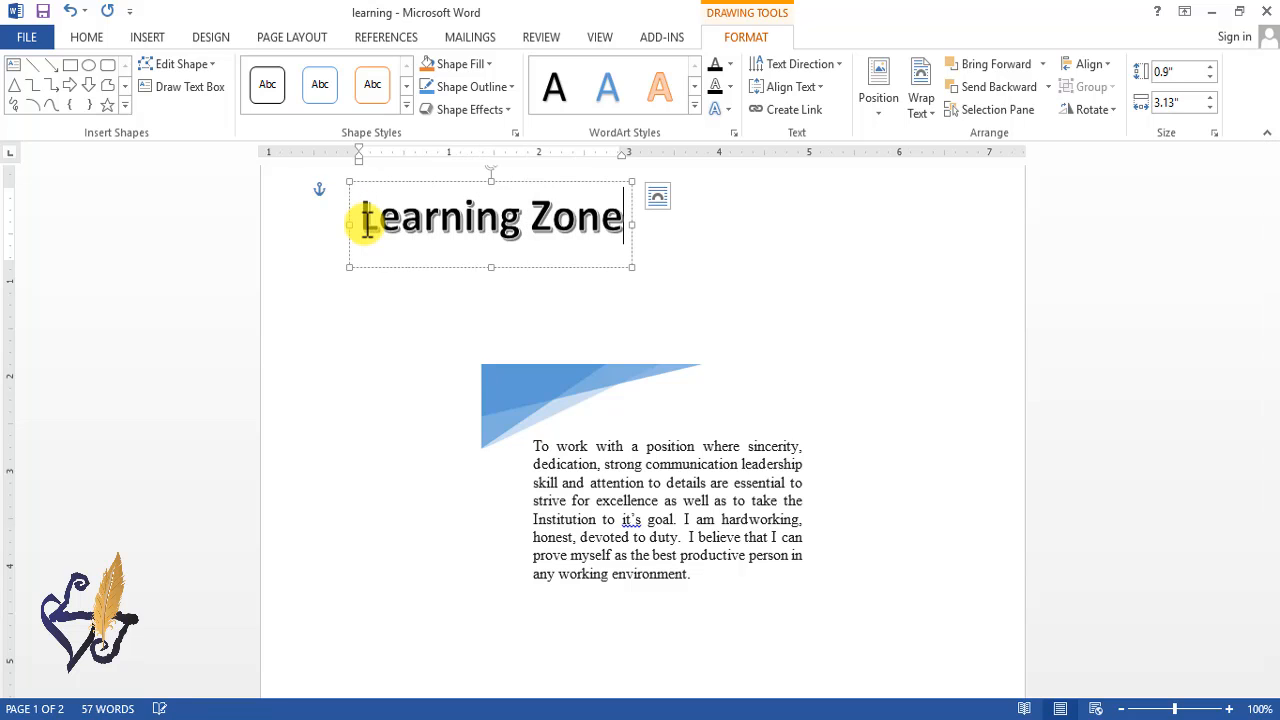
pyautogui.click(393, 311)
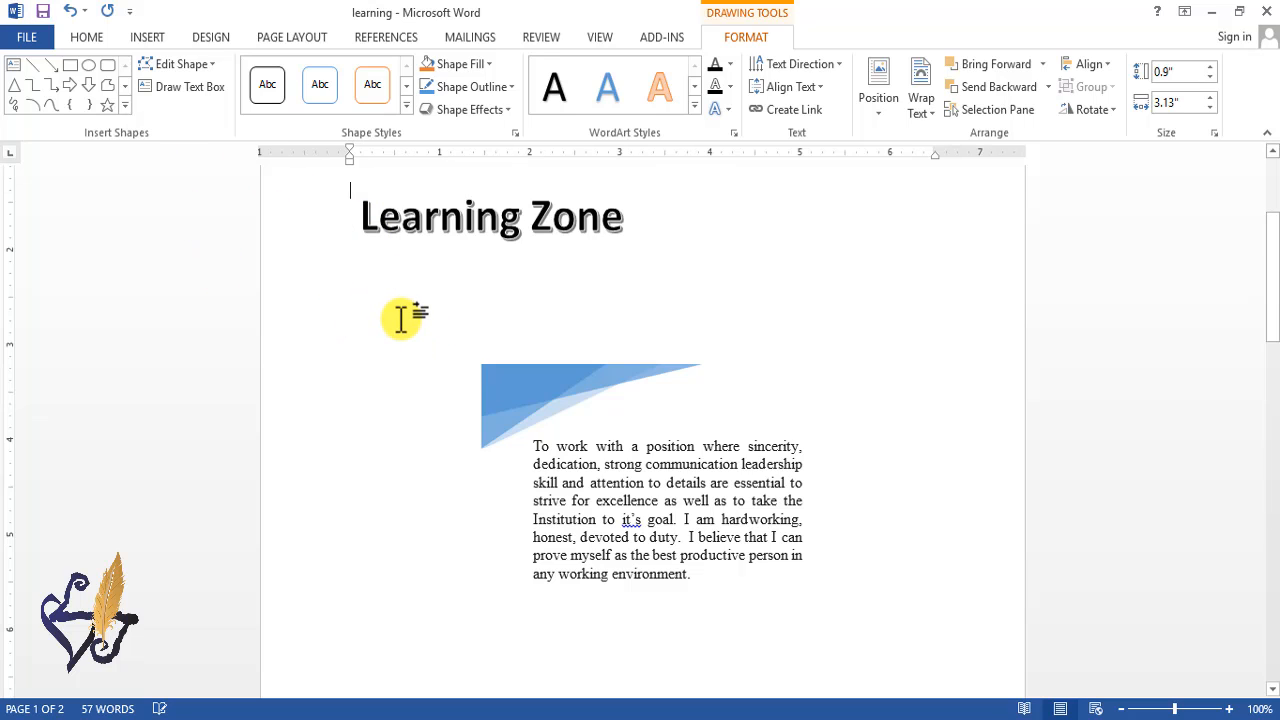
pyautogui.click(380, 214)
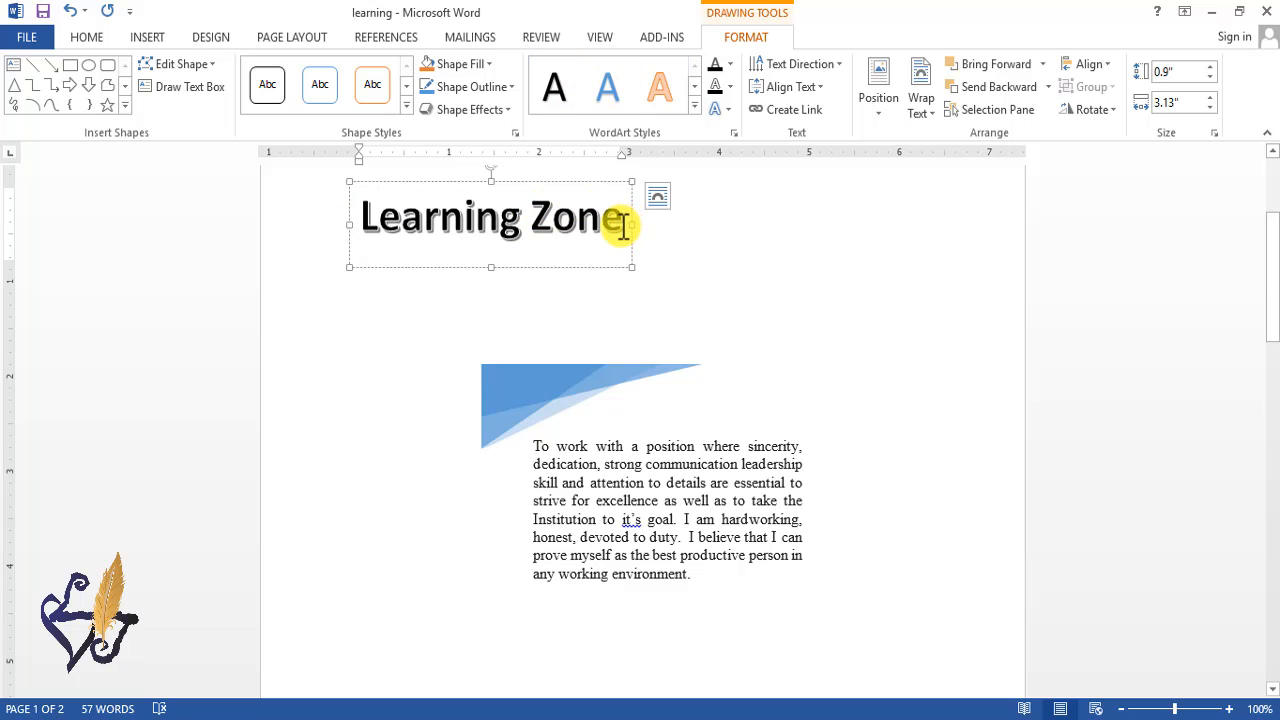
pyautogui.moveTo(623, 226); pyautogui.dragTo(414, 223)
pyautogui.click(423, 363)
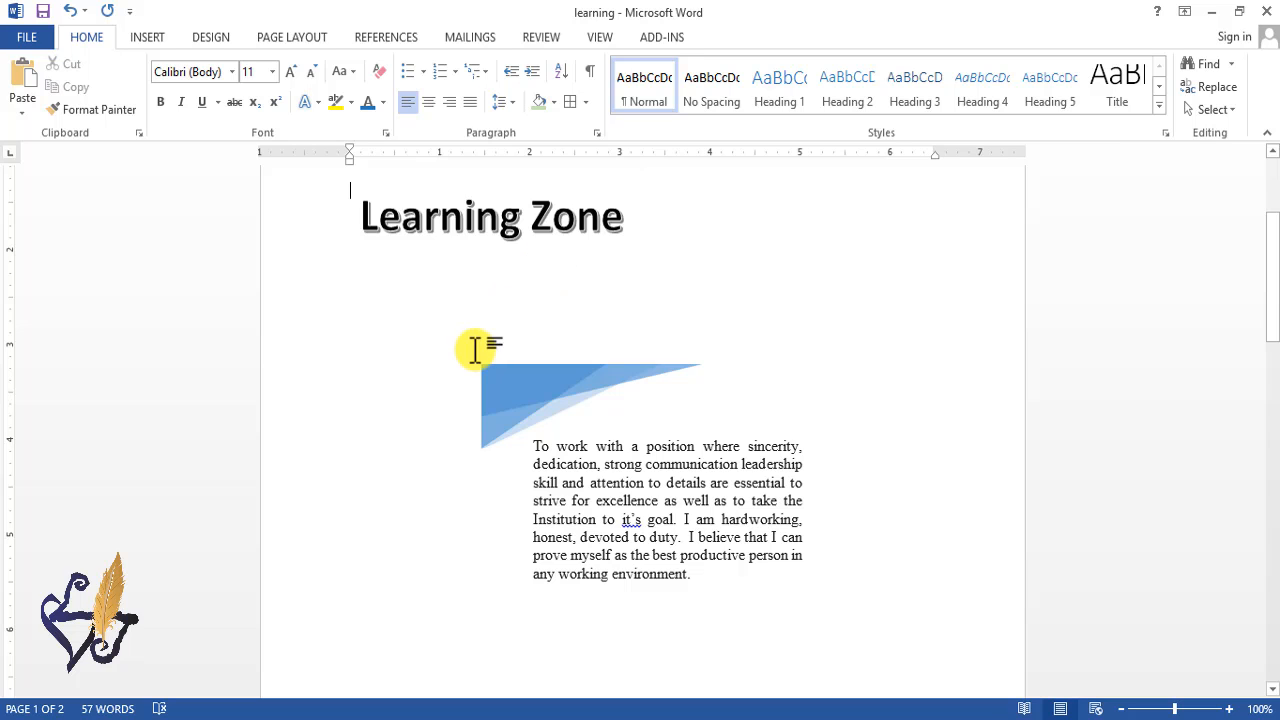
pyautogui.scroll(3, 480, 357)
pyautogui.scroll(-1, 481, 359)
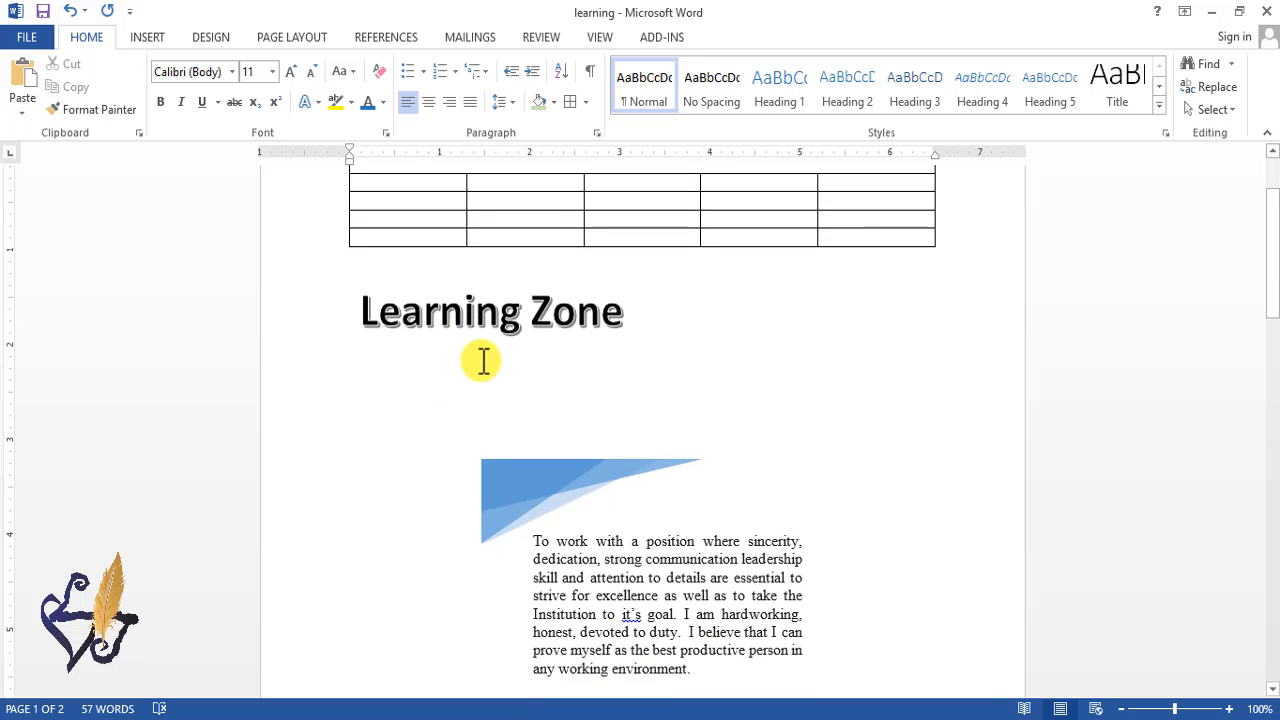
# Insert the Greek Extended symbol ὠ (character code 1F60) from the full symbol set after the number 20 on page 3.
pyautogui.click(145, 34)
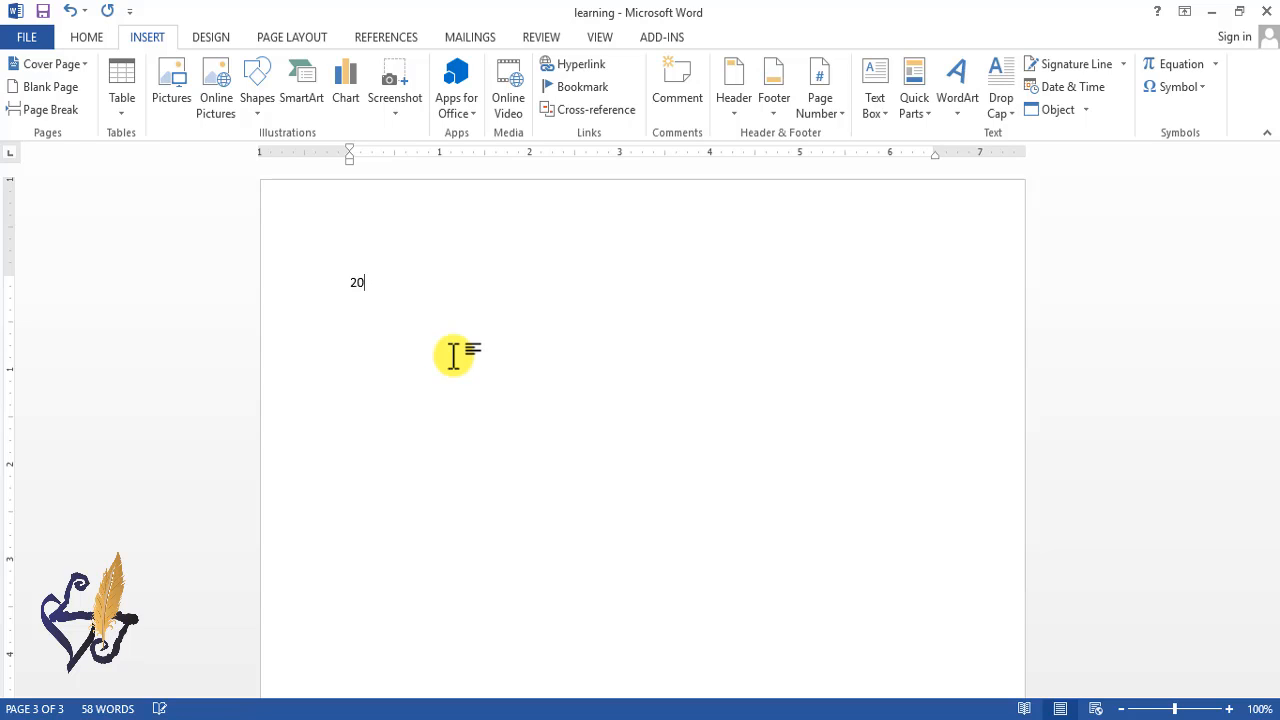
pyautogui.click(1188, 87)
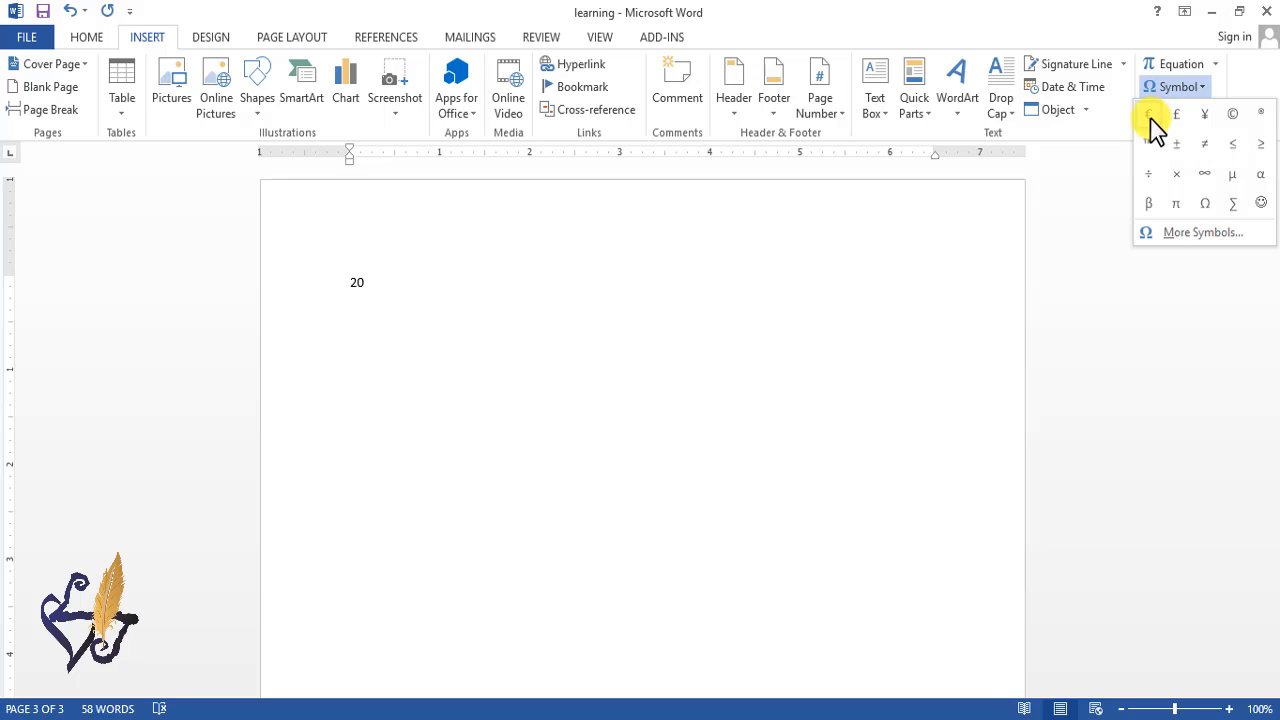
pyautogui.click(1180, 238)
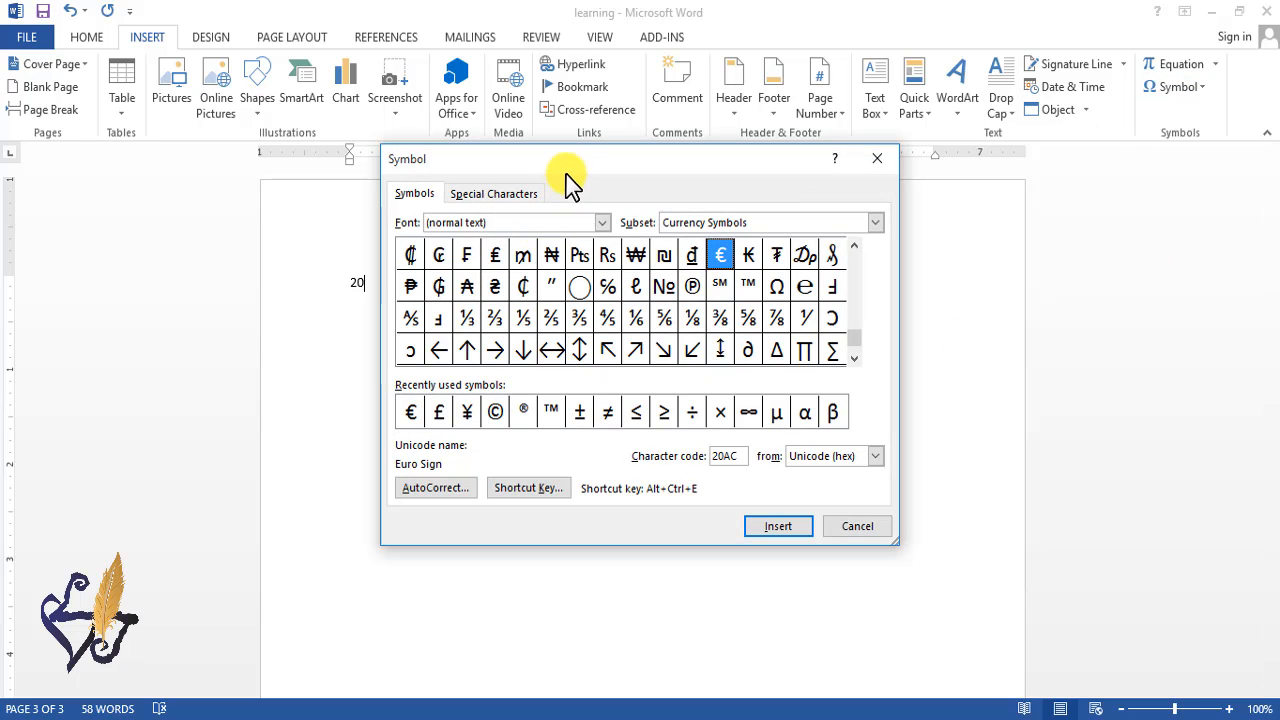
pyautogui.moveTo(588, 178); pyautogui.dragTo(910, 193)
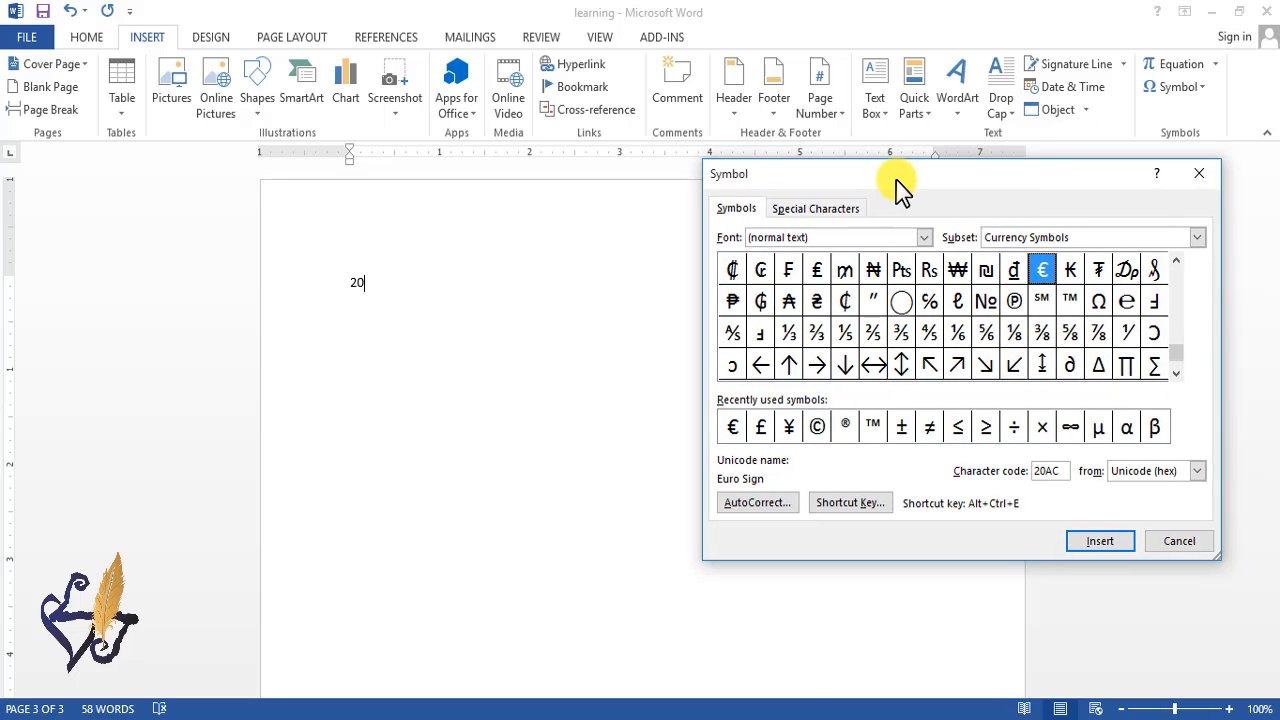
pyautogui.click(810, 210)
pyautogui.click(738, 209)
pyautogui.scroll(-9, 1178, 360)
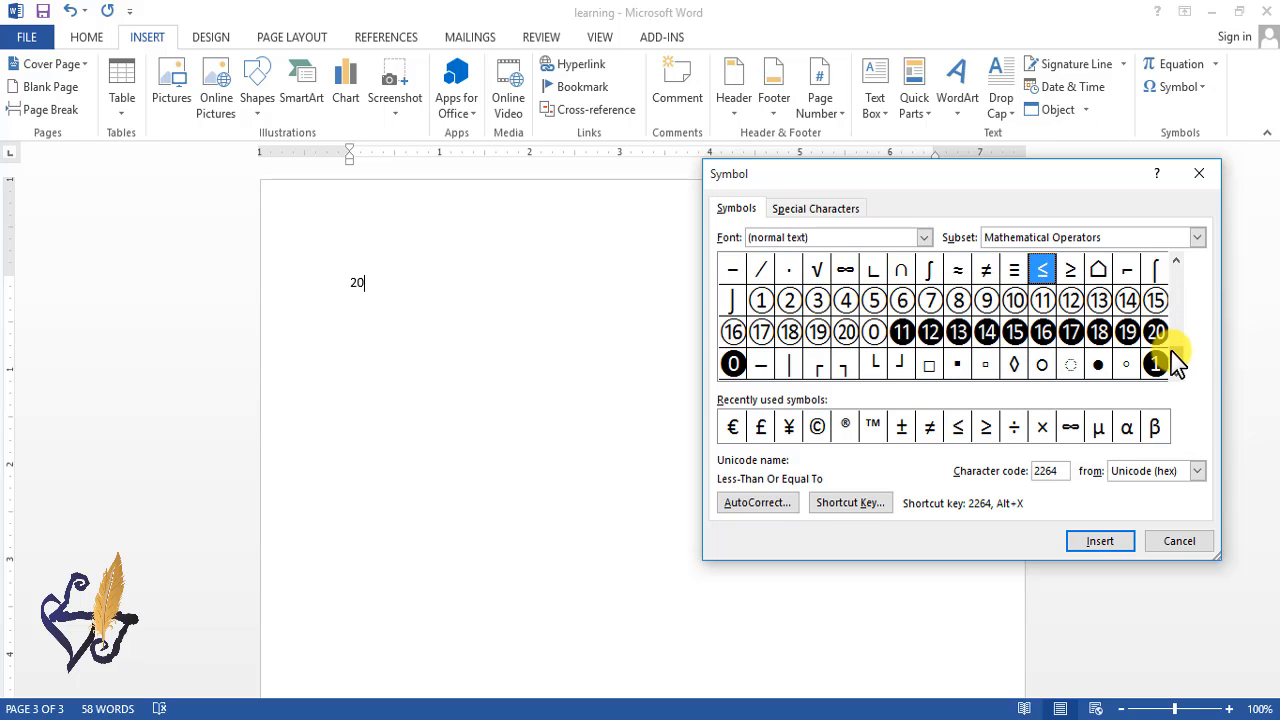
pyautogui.moveTo(1175, 349); pyautogui.dragTo(1176, 338)
pyautogui.click(956, 304)
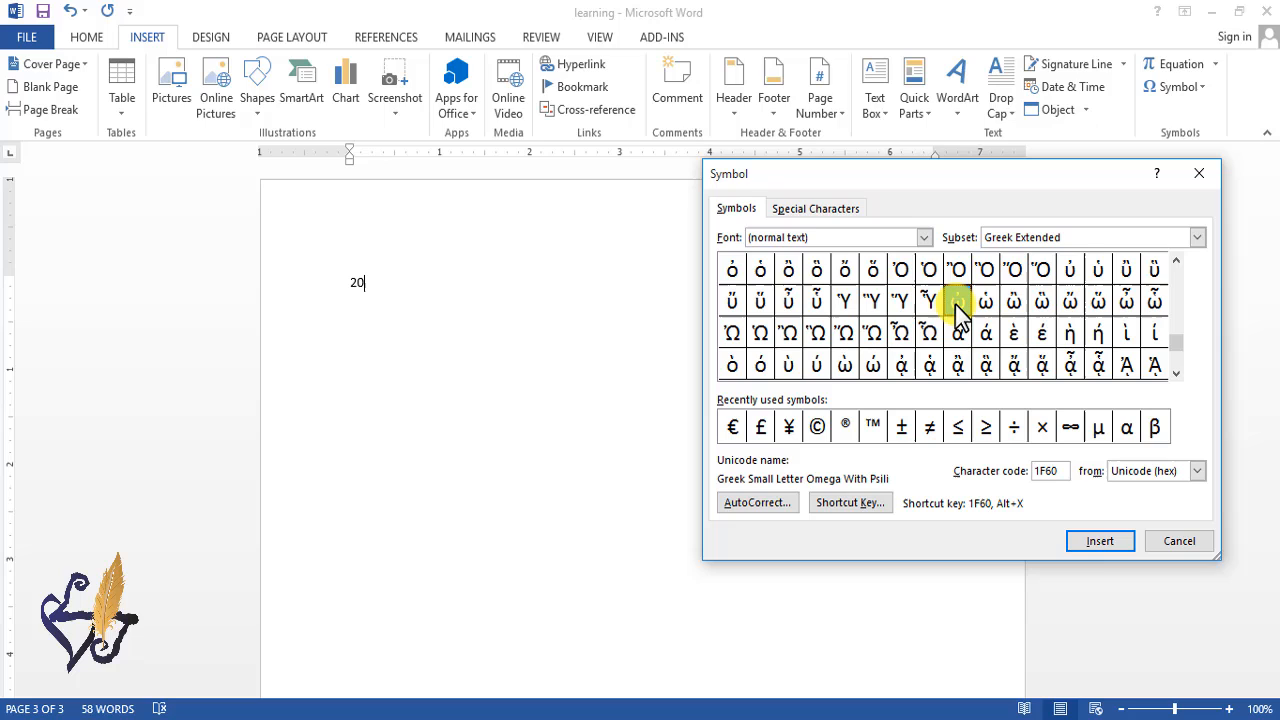
pyautogui.click(1094, 541)
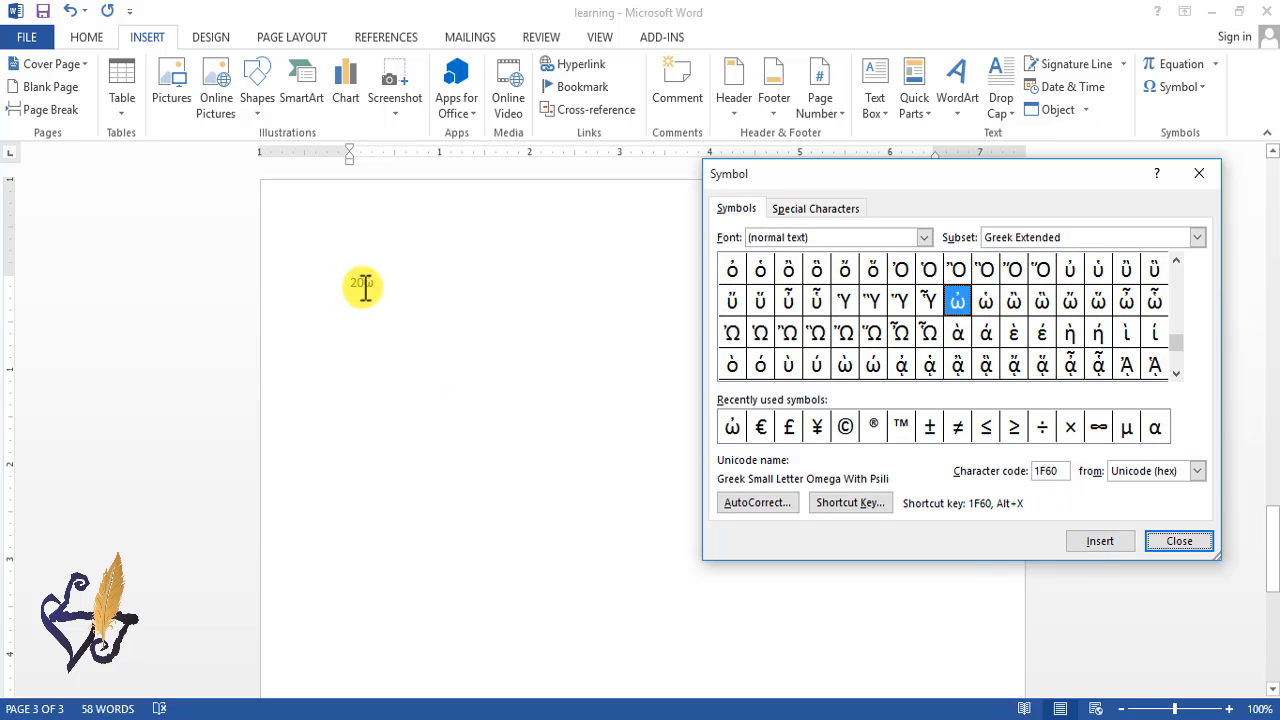
pyautogui.click(1180, 545)
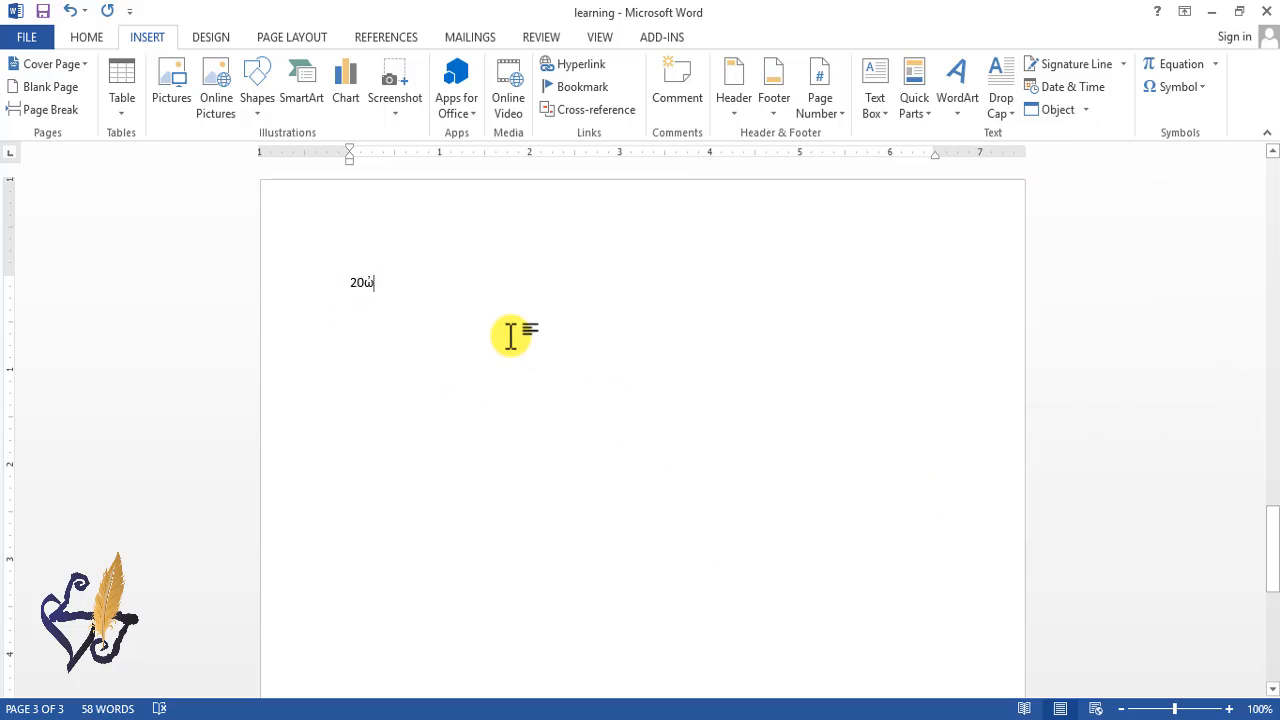
# Place the cursor on the line below the number and examine the built-in equations, from Area of Circle to Trig Identity 2.
pyautogui.click(464, 314)
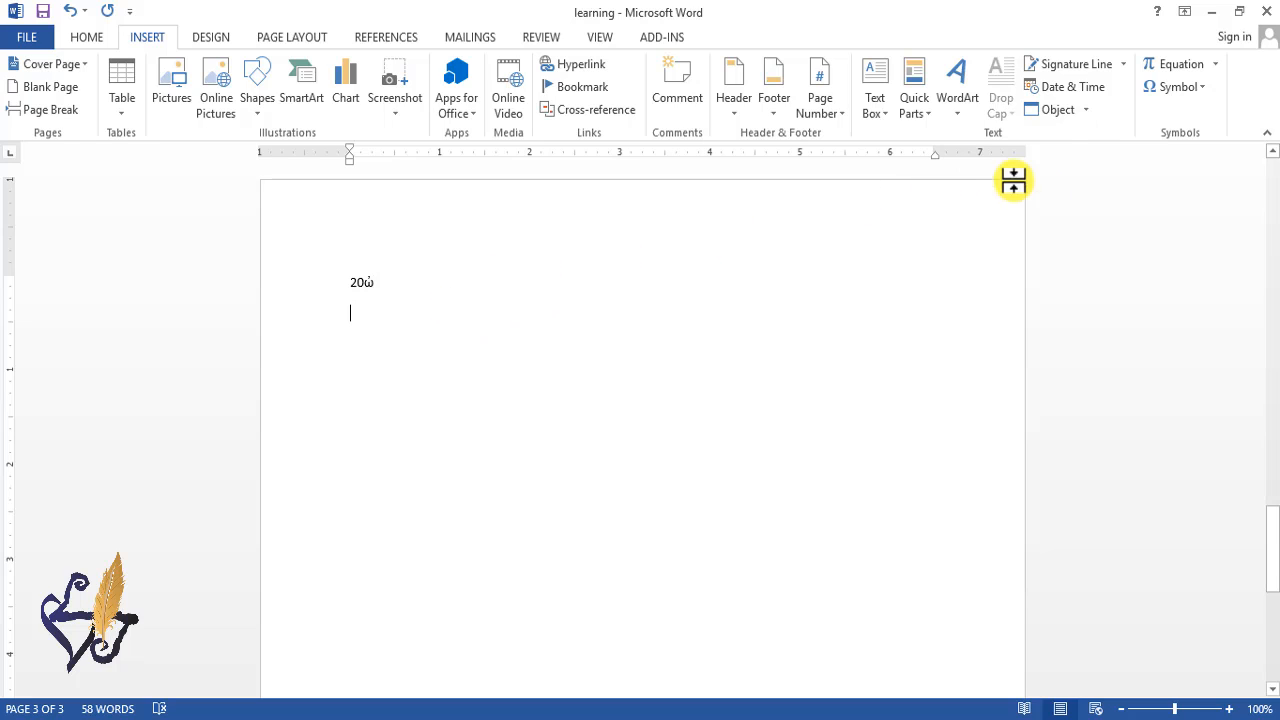
pyautogui.click(1217, 66)
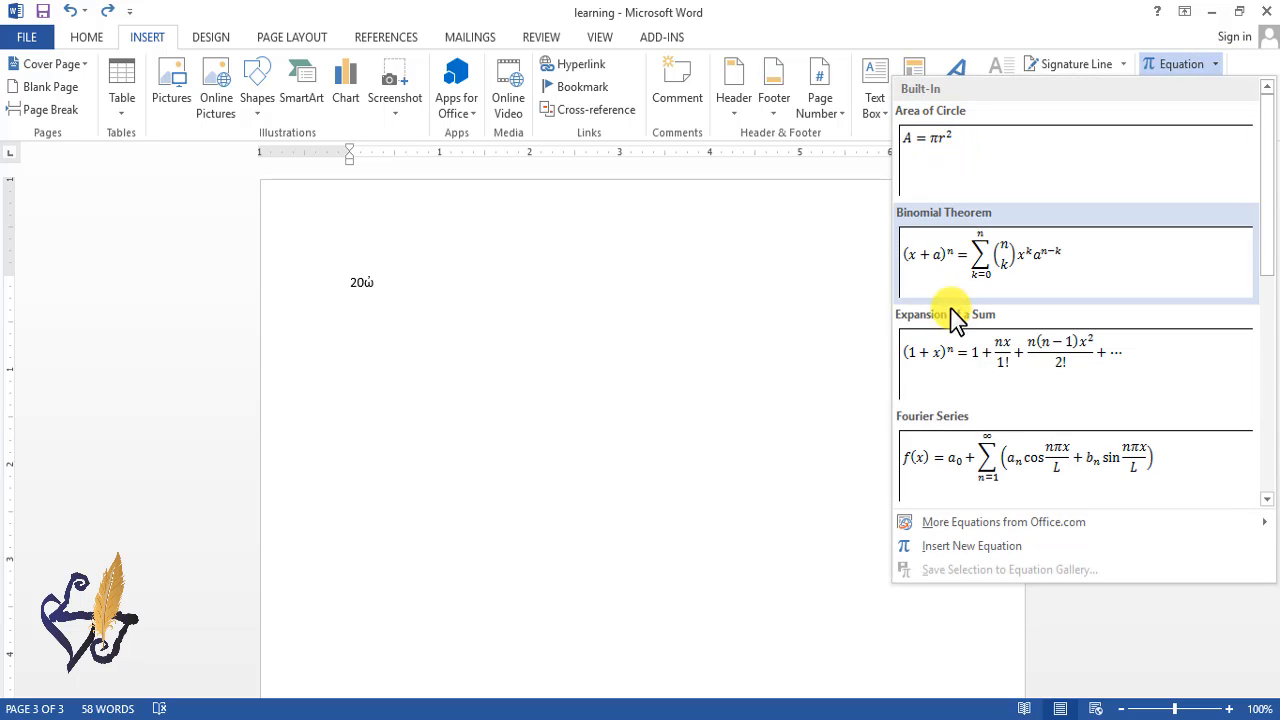
pyautogui.scroll(-3, 931, 465)
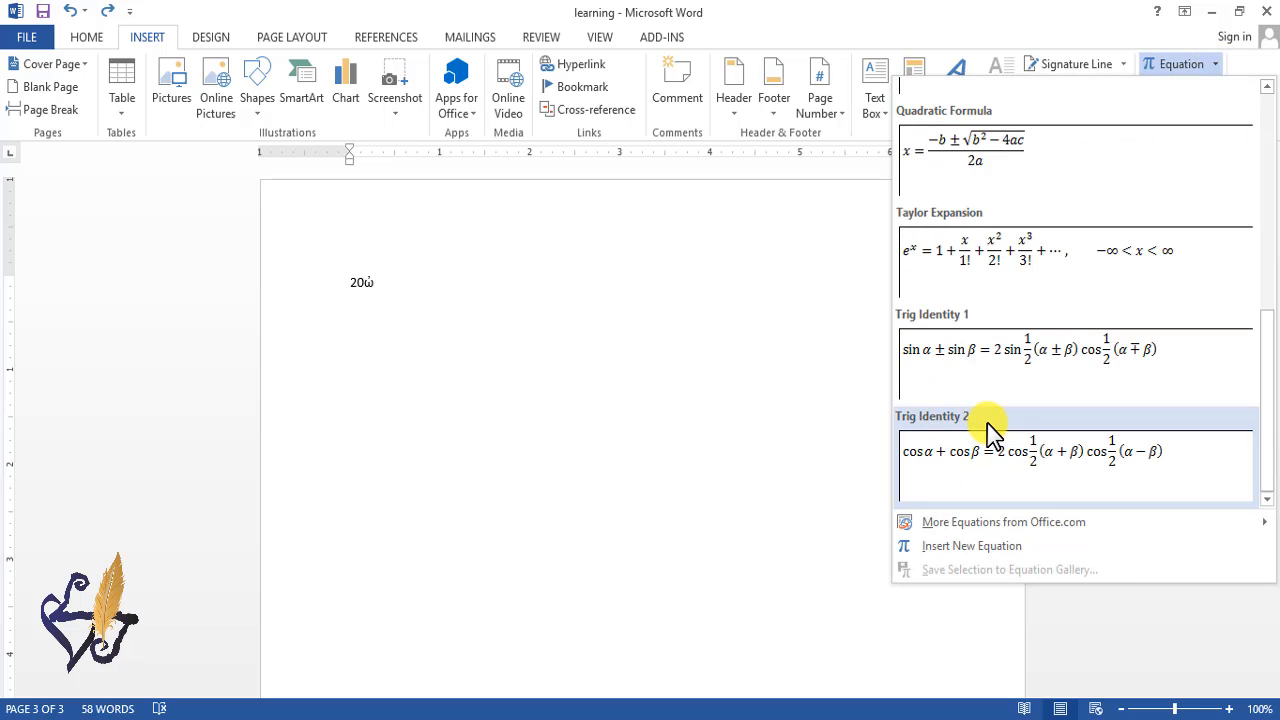
pyautogui.scroll(3, 987, 423)
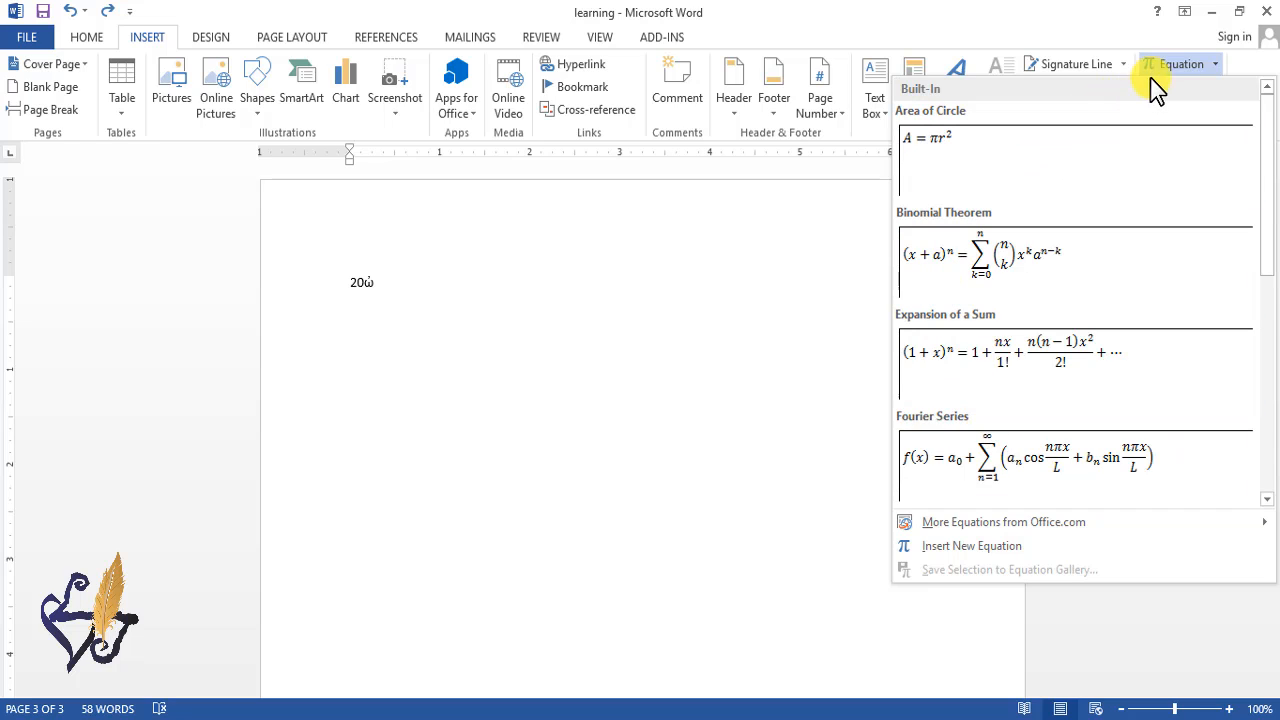
pyautogui.click(1103, 35)
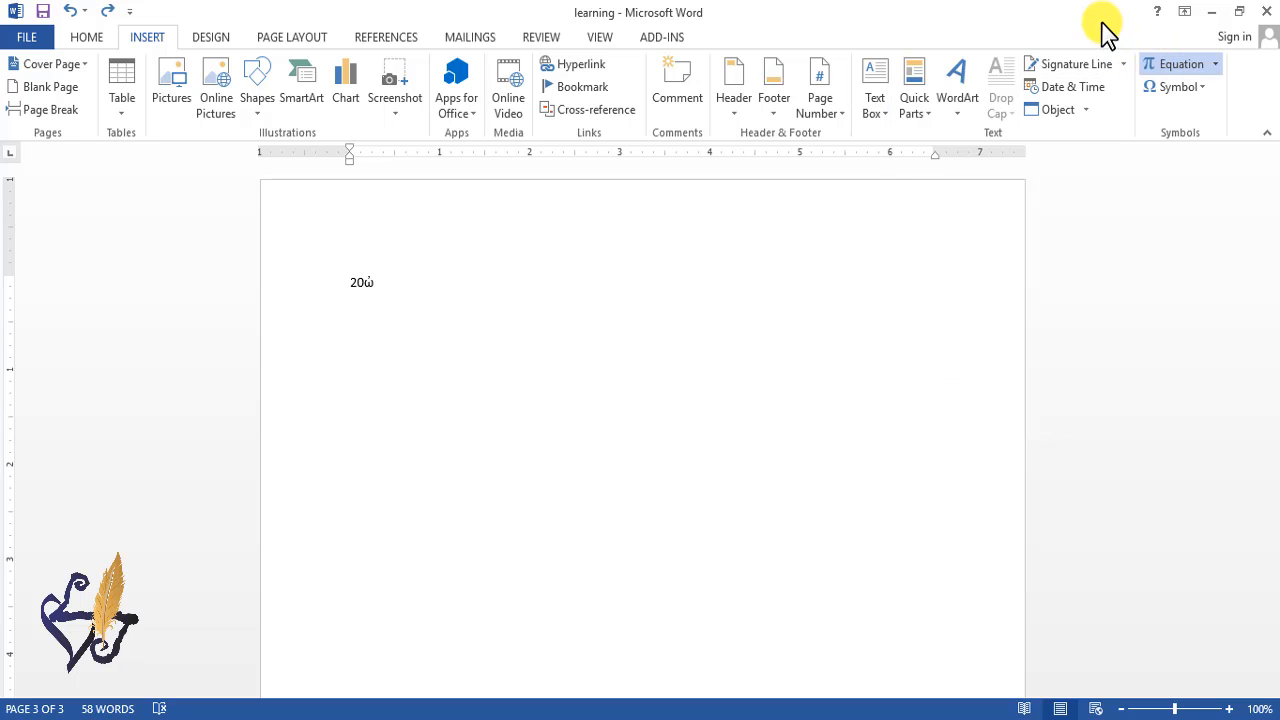
# Insert a new equation on the line below the number and fill it with the common superscript x².
pyautogui.click(1178, 64)
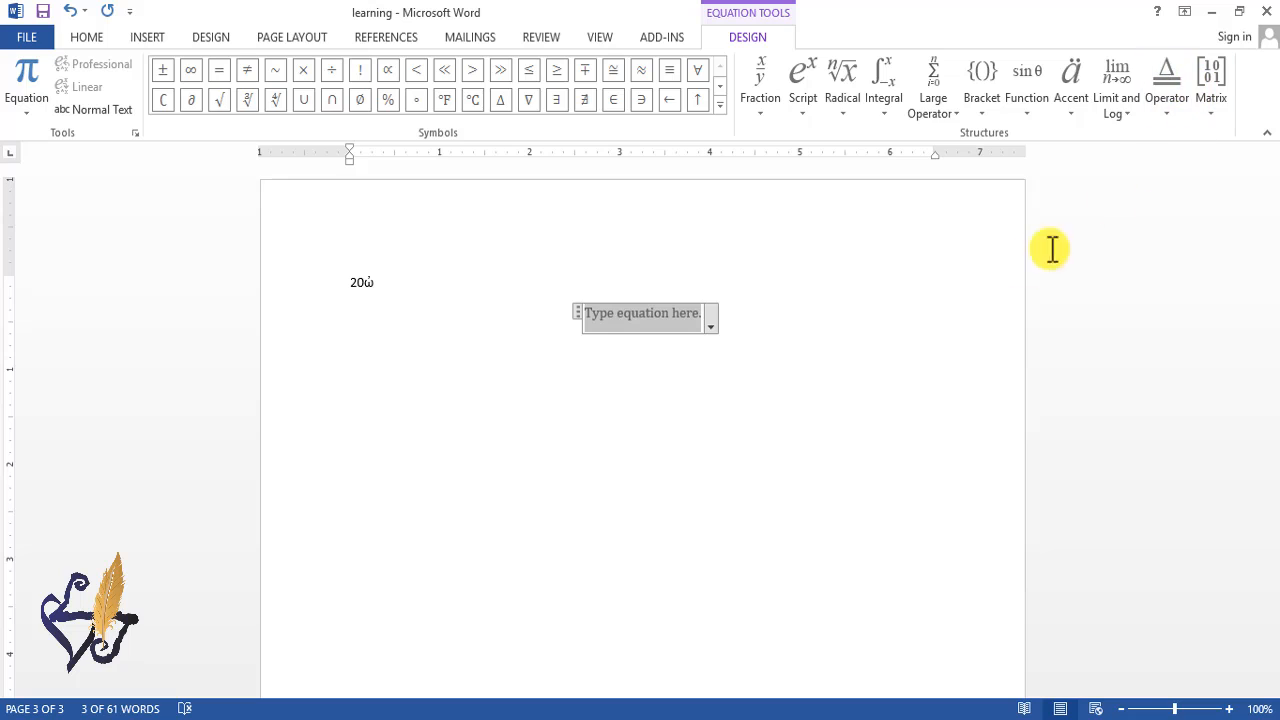
pyautogui.click(802, 111)
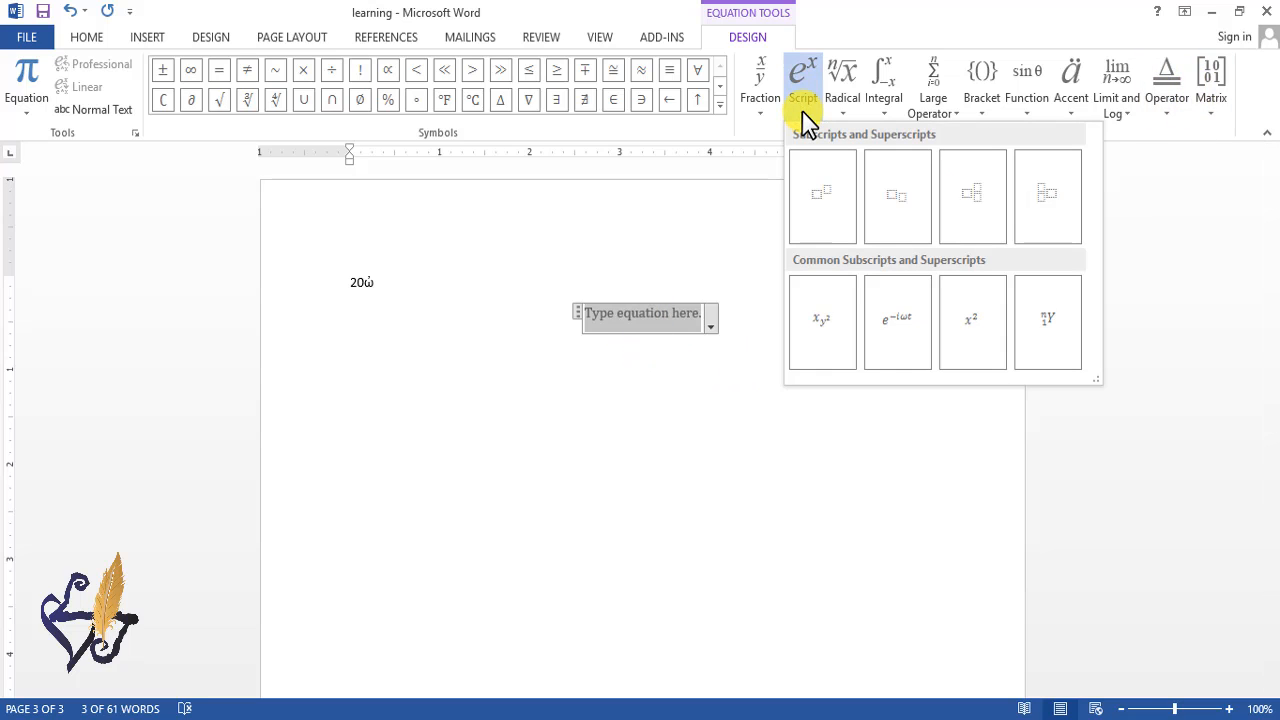
pyautogui.click(801, 116)
pyautogui.click(801, 117)
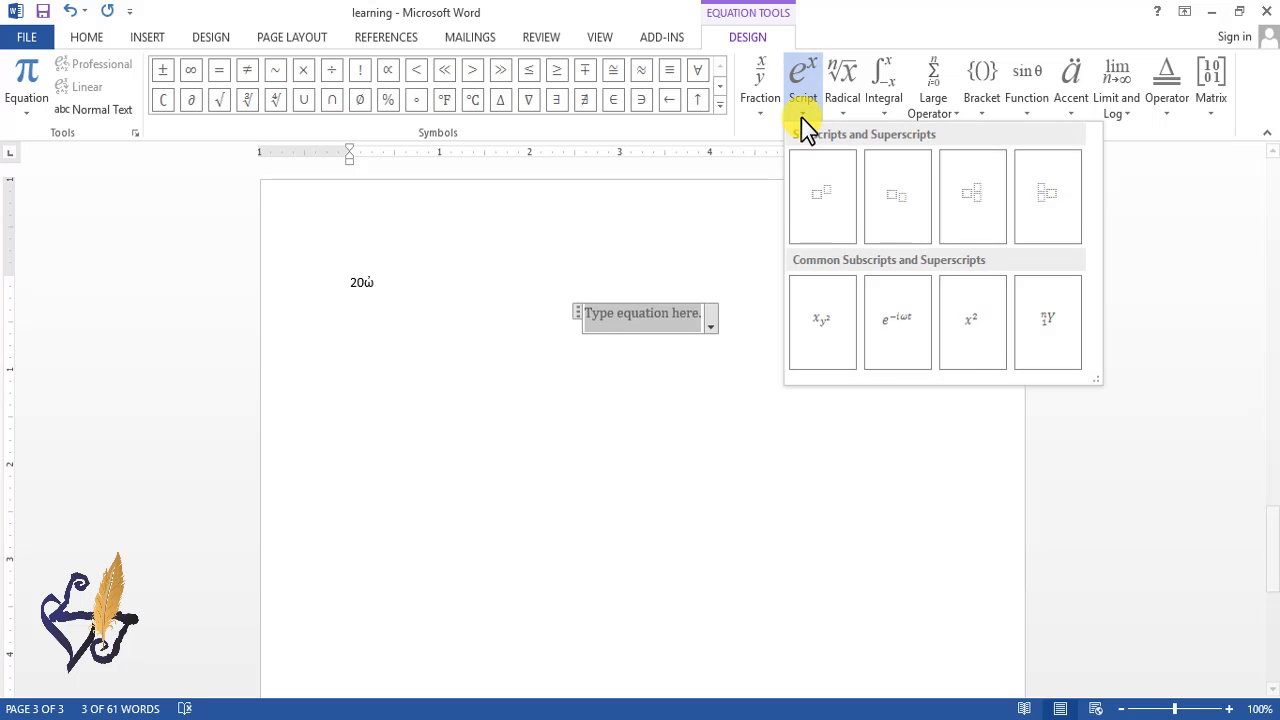
pyautogui.click(967, 333)
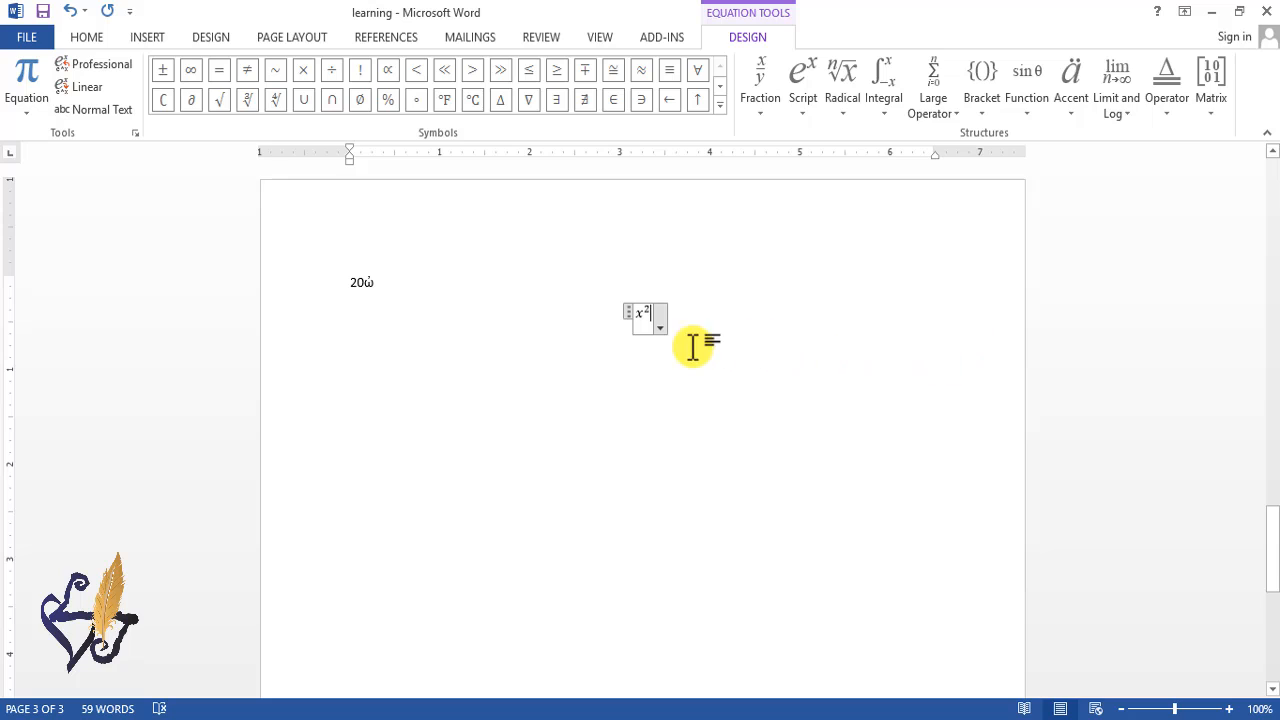
# Replace the equation's base x with (a+b) so that it reads (a+b)², and leave the equation.
pyautogui.moveTo(648, 318); pyautogui.dragTo(693, 317)
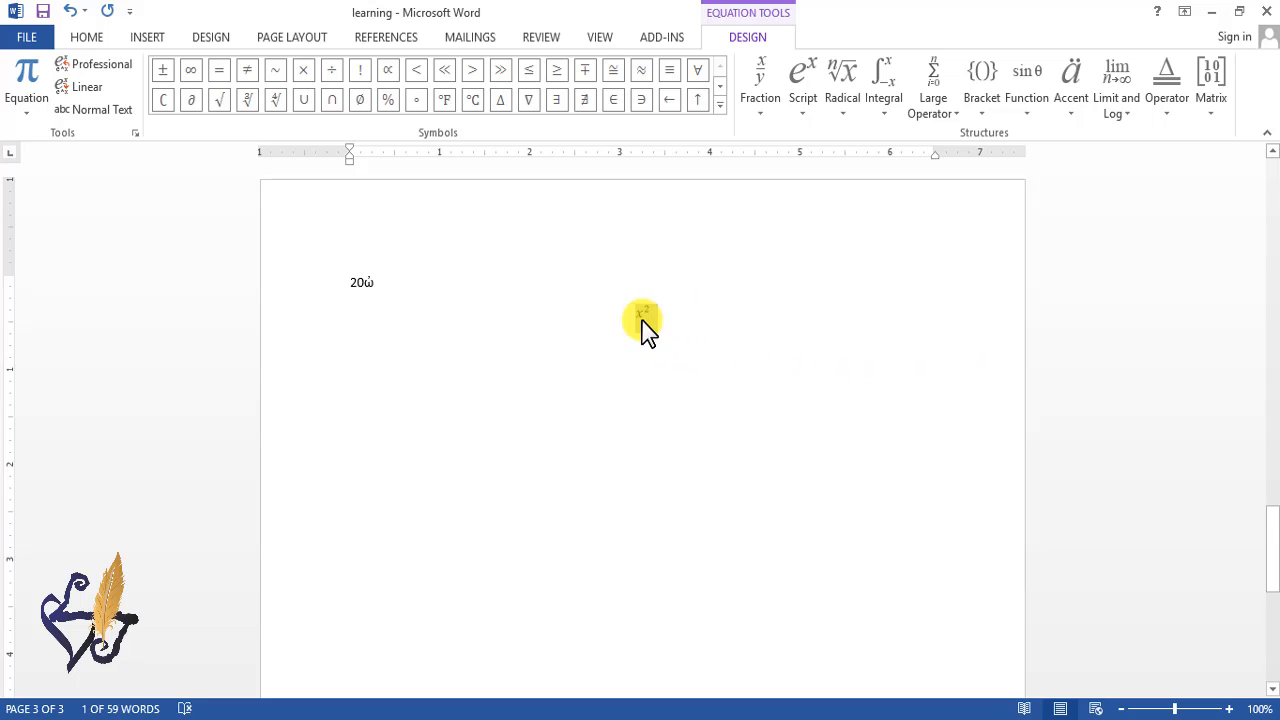
pyautogui.click(653, 323)
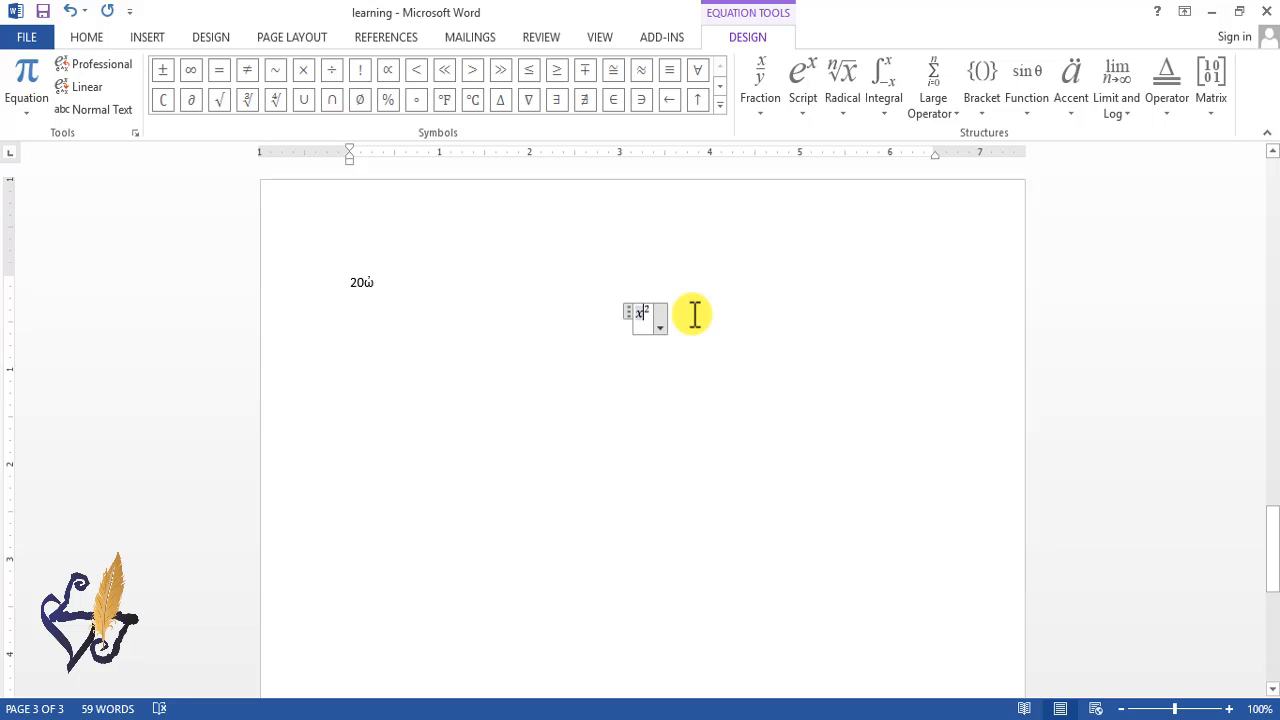
pyautogui.press('BackSpace')
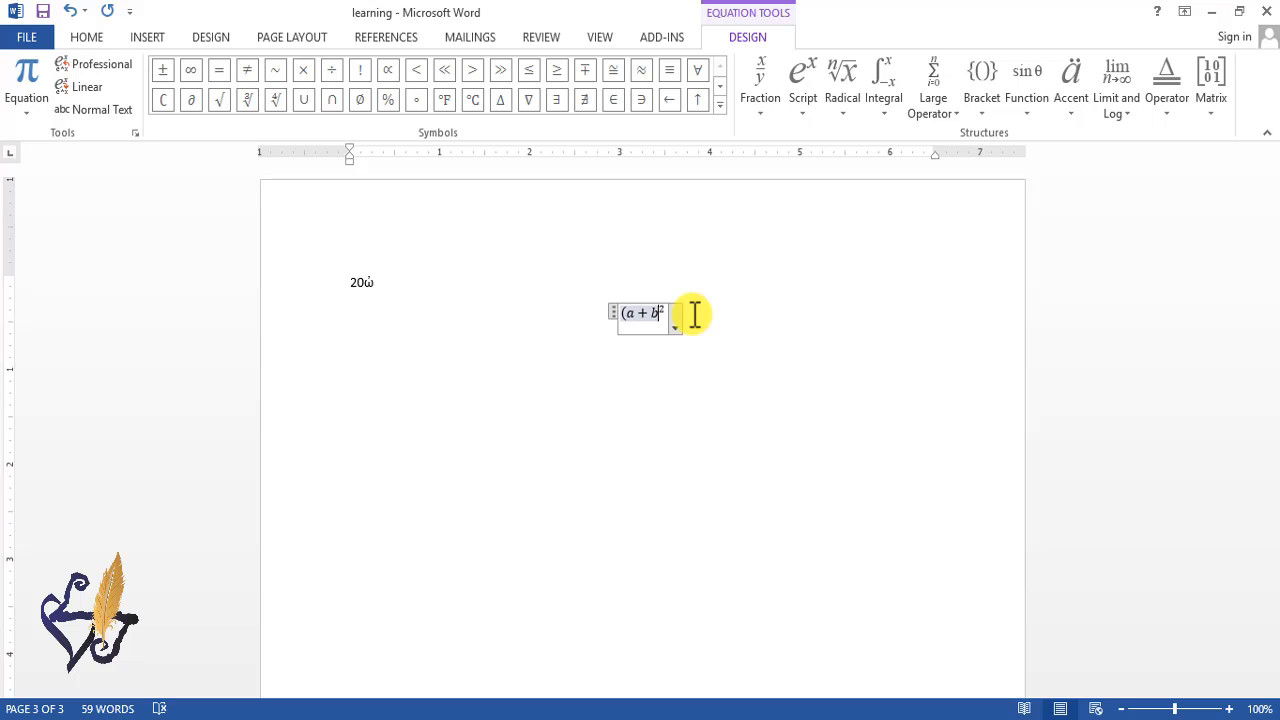
pyautogui.click(783, 355)
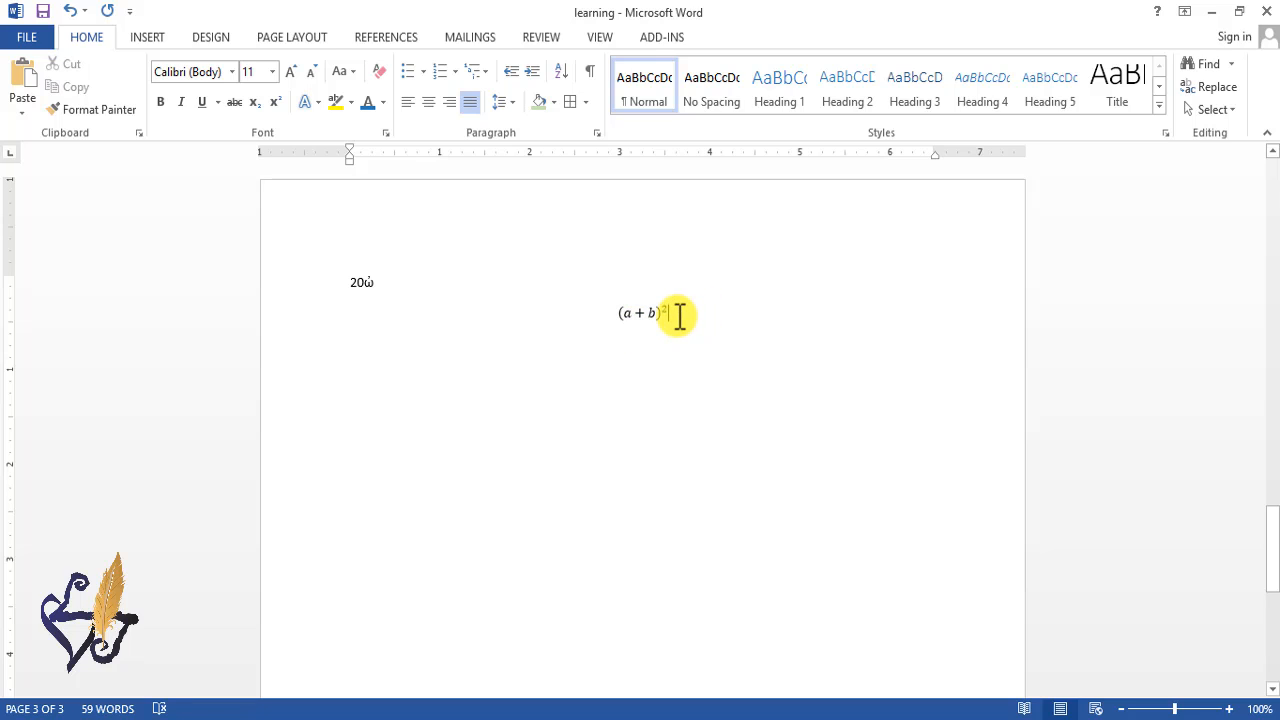
pyautogui.click(148, 37)
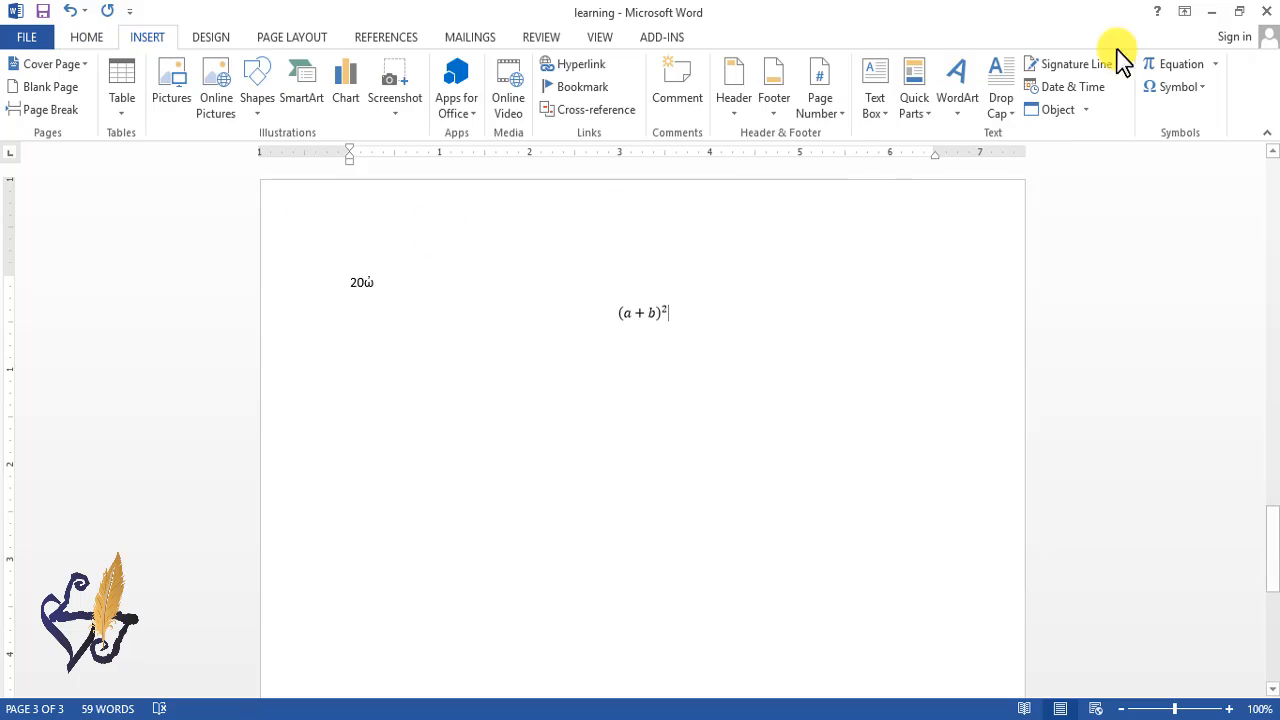